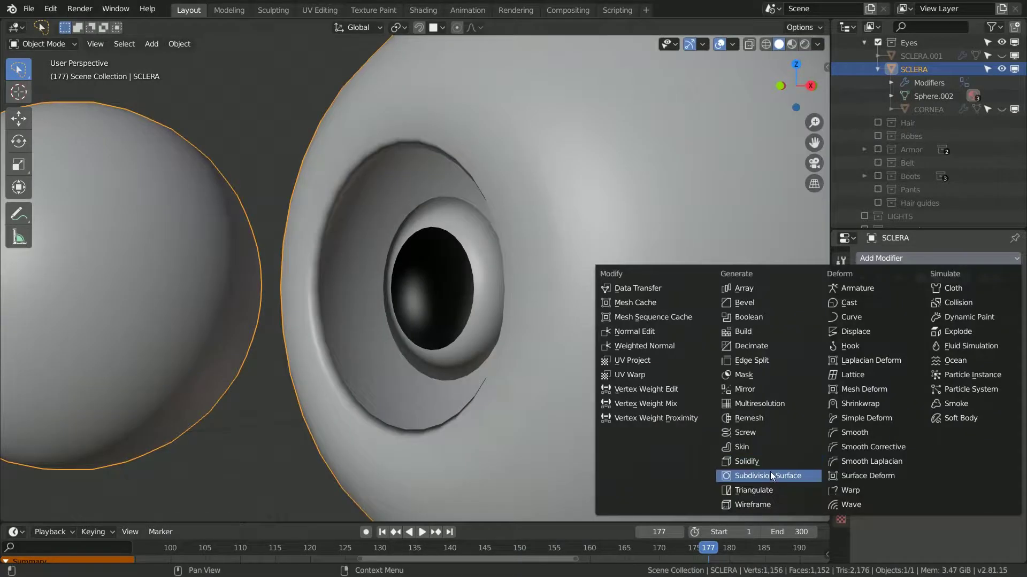
# Step: Add a Subdivision Surface modifier to the sclera
pyautogui.click(770, 471)
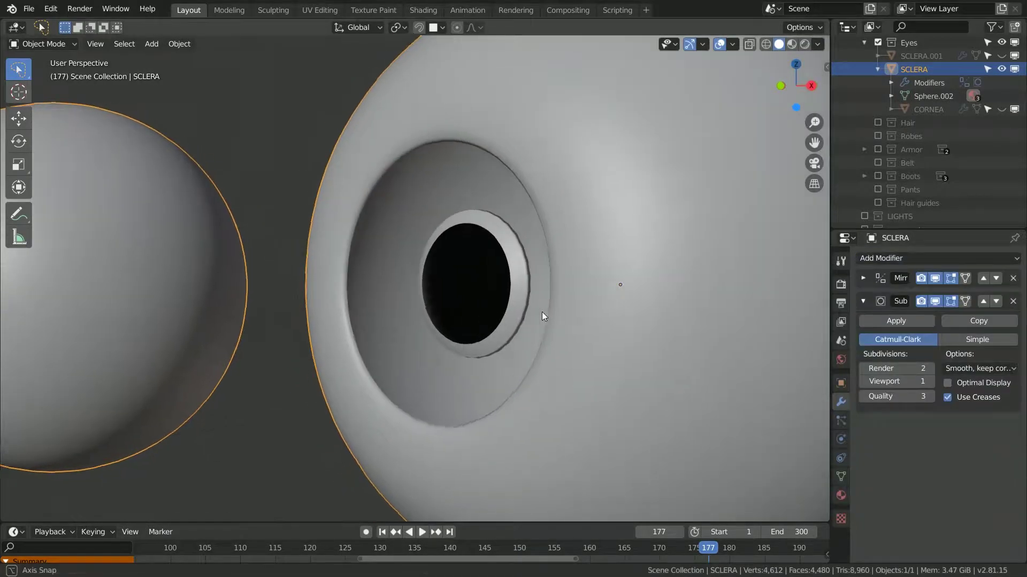
pyautogui.click(1002, 55)
pyautogui.click(526, 181)
pyautogui.press('Tab')
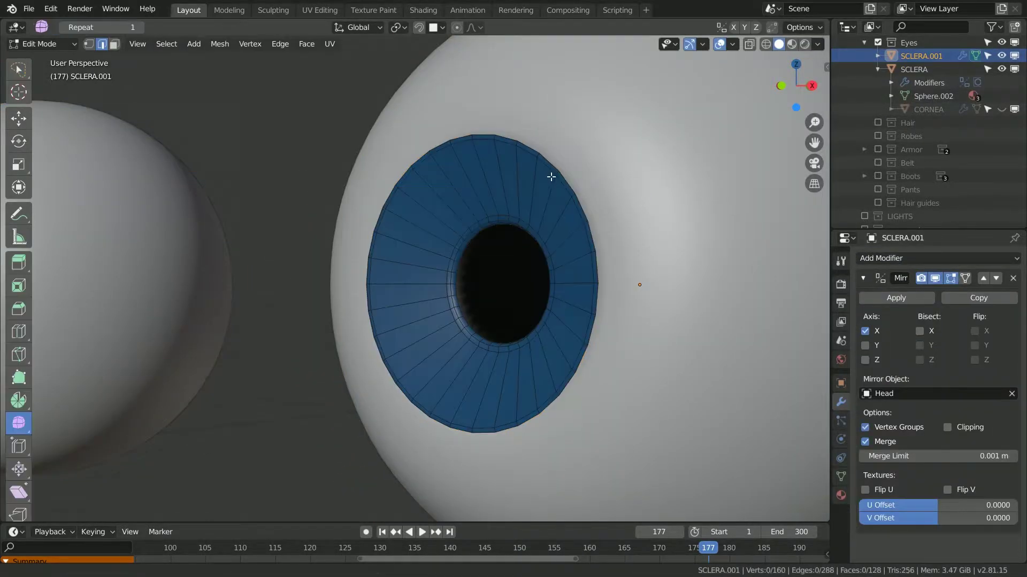
pyautogui.moveTo(551, 176); pyautogui.dragTo(504, 192, button='middle')
pyautogui.press('l')
pyautogui.press('y')
pyautogui.rightClick(499, 207)
pyautogui.press('Tab')
pyautogui.click(1001, 55)
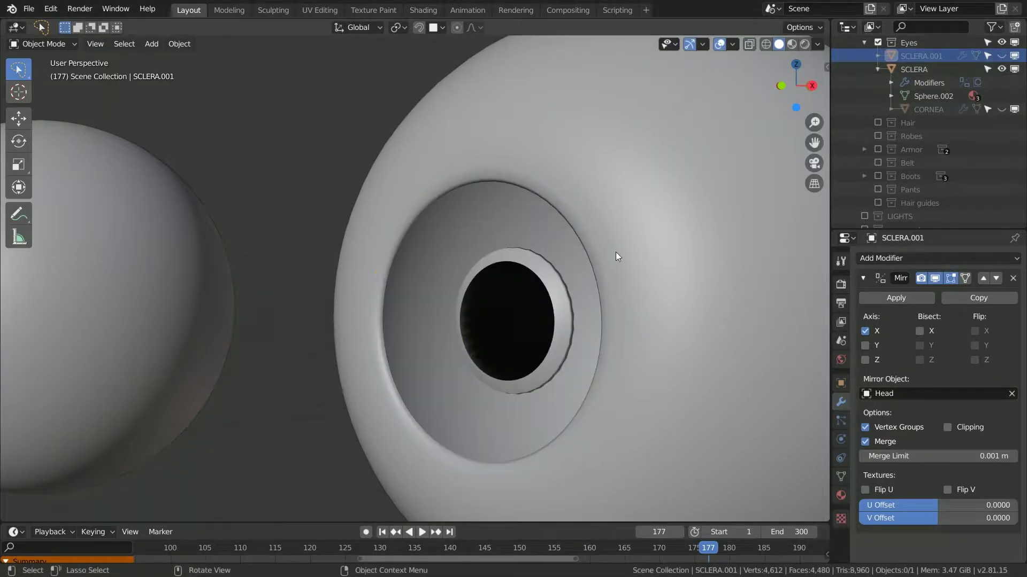
# Step: Delete the leftover inner pupil piece from the sclera mesh and show the SCLERA.001 iris object again
pyautogui.click(526, 309)
pyautogui.press('Tab')
pyautogui.press('l')
pyautogui.scroll(2, 515, 306)
pyautogui.press('h')
pyautogui.hotkey('alt', 'h')
pyautogui.moveTo(514, 307); pyautogui.dragTo(342, 182, button='middle')
pyautogui.click(315, 183)
pyautogui.press('s')
pyautogui.press('Tab')
pyautogui.hotkey('alt', 'z')
pyautogui.moveTo(464, 261); pyautogui.dragTo(389, 259, button='middle')
pyautogui.click(1002, 56)
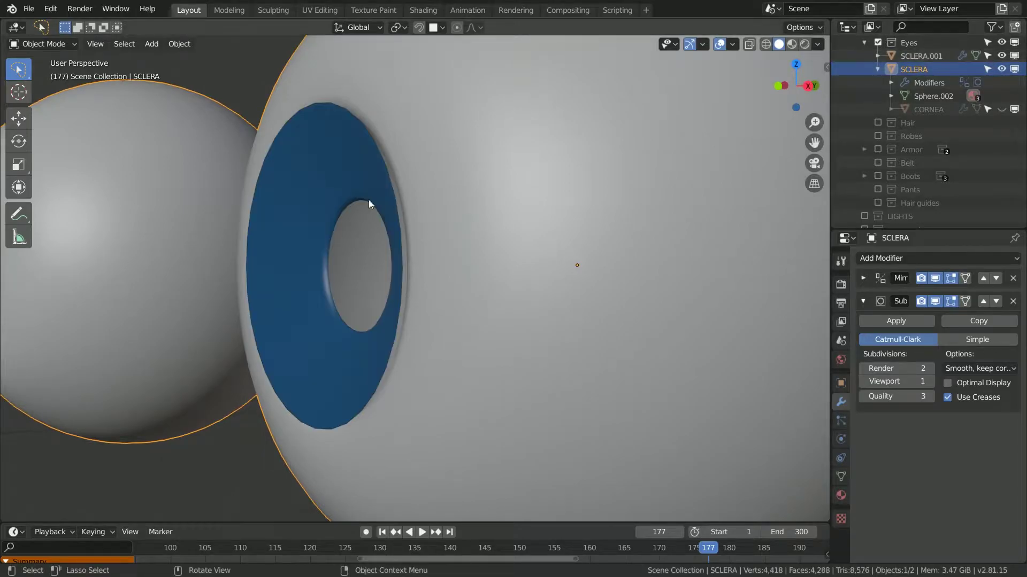
# Step: Extrude the iris's outer edge loop into a rim and scale the whole iris mesh to fit the sclera's recess
pyautogui.click(315, 185)
pyautogui.press('Tab')
pyautogui.keyDown('alt'); pyautogui.click(351, 113); pyautogui.keyUp('alt')
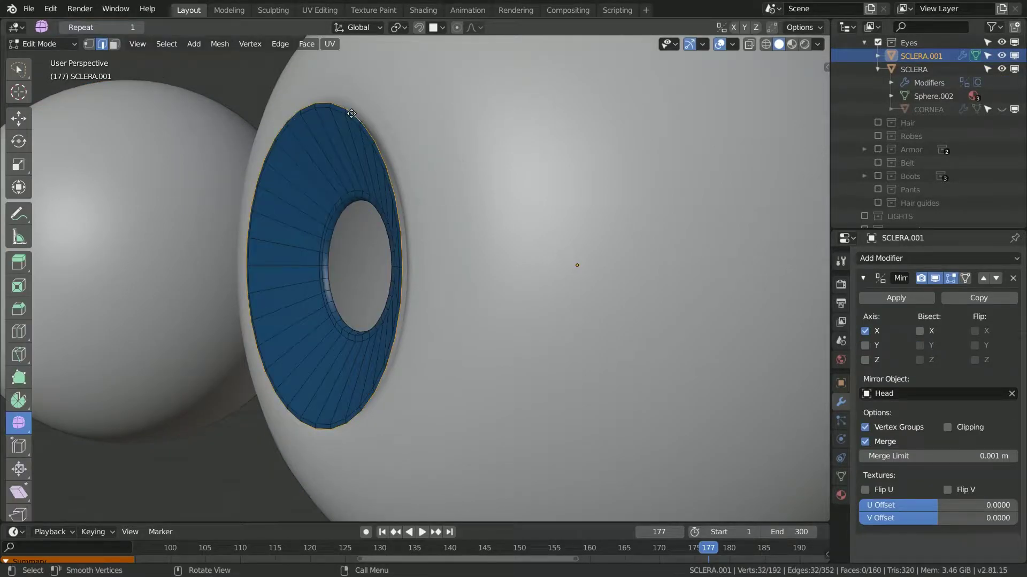
pyautogui.click(380, 109)
pyautogui.moveTo(380, 109); pyautogui.dragTo(453, 140, button='middle')
pyautogui.press('a')
pyautogui.press('s')
pyautogui.click(506, 130)
# Step: Slide the edge loop near the iris's outer rim, first by a factor of about 0.459 and a second time to refine it
pyautogui.scroll(5, 380, 142)
pyautogui.keyDown('alt'); pyautogui.click(430, 152); pyautogui.keyUp('alt')
pyautogui.press('g')
pyautogui.press('g')
pyautogui.click(431, 170)
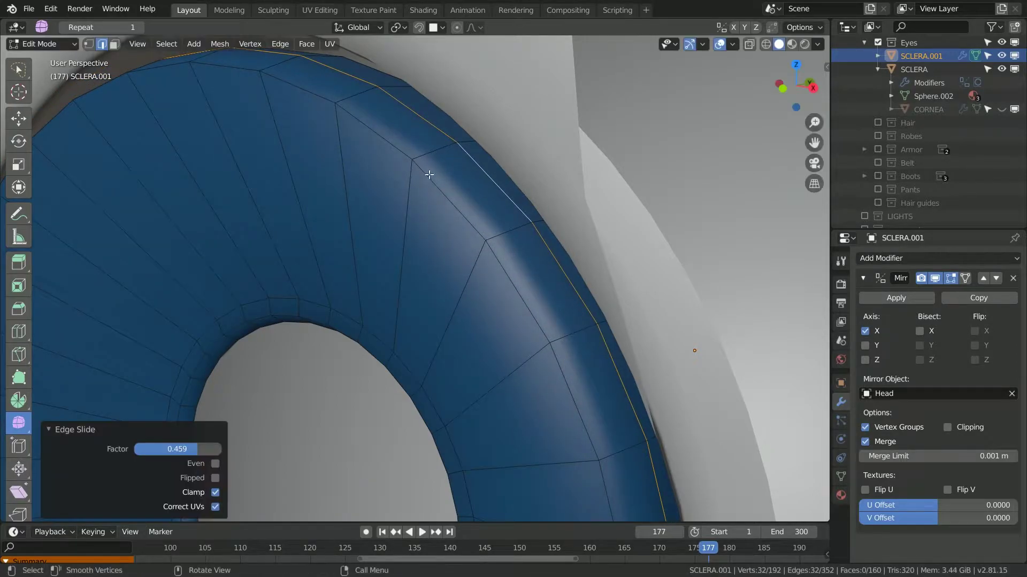
pyautogui.press('g')
pyautogui.press('g')
pyautogui.click(427, 180)
# Step: Move the whole iris mesh along Y to seat it in the sclera's recess
pyautogui.scroll(-5, 428, 186)
pyautogui.scroll(-2, 428, 186)
pyautogui.scroll(3, 430, 185)
pyautogui.moveTo(435, 178); pyautogui.dragTo(462, 175, button='middle')
pyautogui.press('a')
pyautogui.press('g')
pyautogui.press('y')
pyautogui.click(497, 167)
pyautogui.press('Tab')
# Step: Try a Solidify modifier on the iris
pyautogui.click(915, 259)
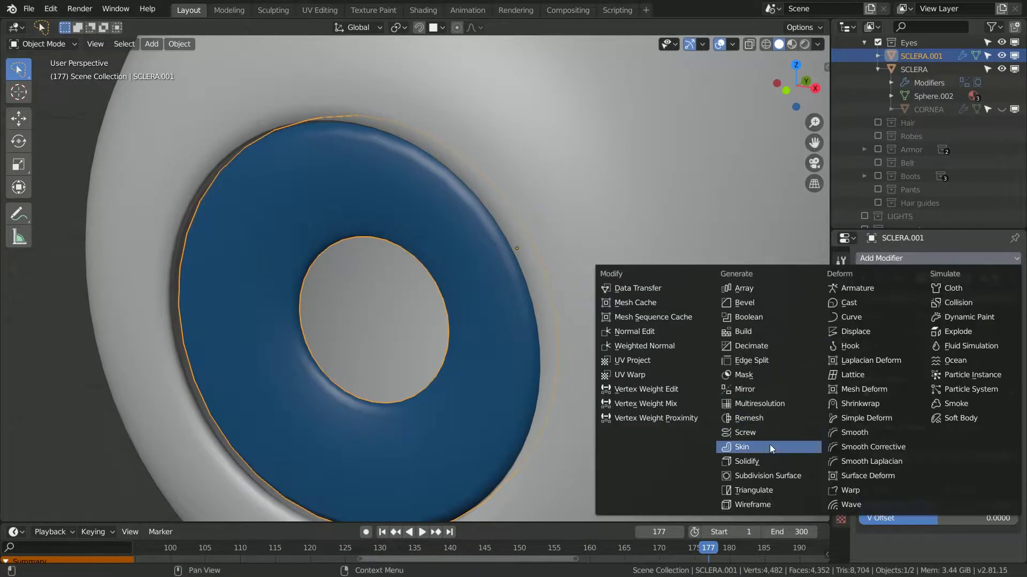
pyautogui.click(764, 460)
pyautogui.click(860, 279)
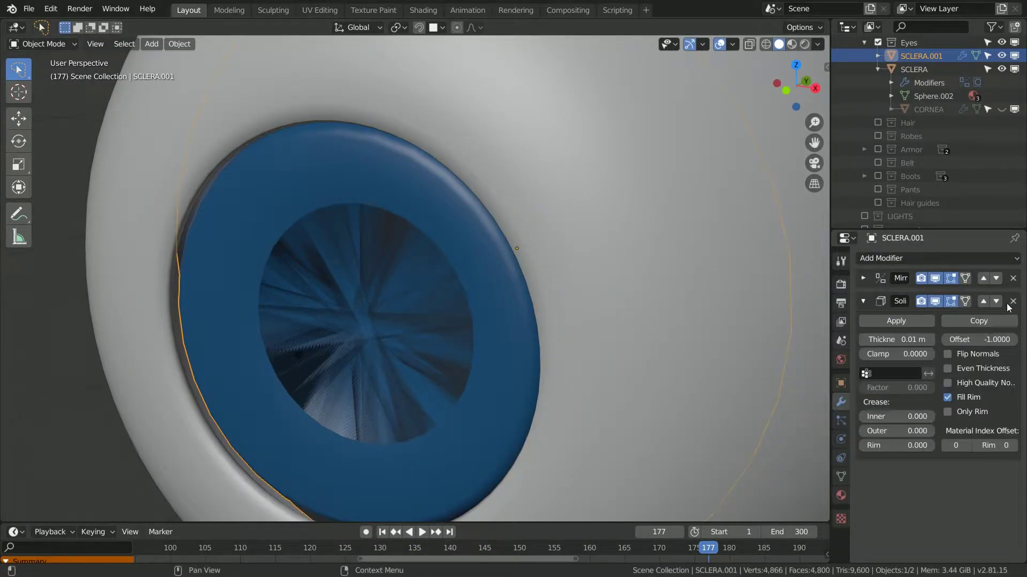
# Step: Add a Subdivision Surface modifier to the iris
pyautogui.click(900, 258)
pyautogui.click(791, 476)
pyautogui.moveTo(580, 340); pyautogui.dragTo(558, 301, button='middle')
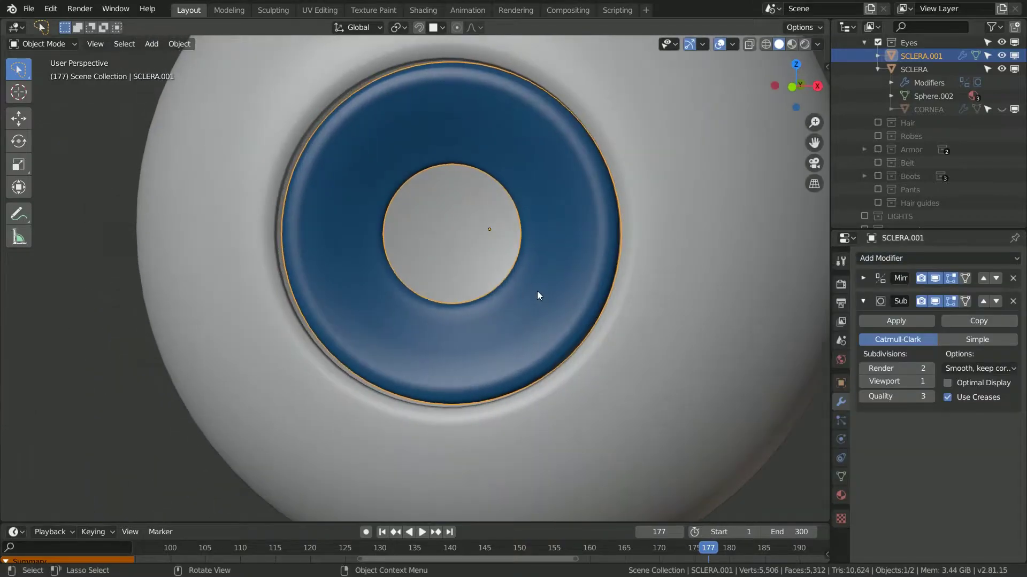
pyautogui.scroll(-10, 537, 278)
pyautogui.scroll(8, 537, 276)
pyautogui.scroll(2, 537, 274)
# Step: Alternately scale the iris mesh and move it along Y so it fits snugly inside the sclera's opening
pyautogui.press('Tab')
pyautogui.moveTo(505, 272); pyautogui.dragTo(646, 273, button='middle')
pyautogui.press('s')
pyautogui.click(654, 268)
pyautogui.press('g')
pyautogui.press('y')
pyautogui.click(615, 277)
pyautogui.press('s')
pyautogui.click(626, 273)
pyautogui.press('g')
pyautogui.press('y')
pyautogui.press('s')
pyautogui.click(642, 274)
pyautogui.press('Tab')
# Step: Scale the sclera's edge loop inside the iris recess to about 0.934
pyautogui.click(305, 219)
pyautogui.press('Tab')
pyautogui.moveTo(346, 218); pyautogui.dragTo(342, 195, button='middle')
pyautogui.keyDown('alt'); pyautogui.click(357, 197); pyautogui.keyUp('alt')
pyautogui.moveTo(306, 158); pyautogui.dragTo(384, 137, button='middle')
pyautogui.press('s')
pyautogui.click(443, 142)
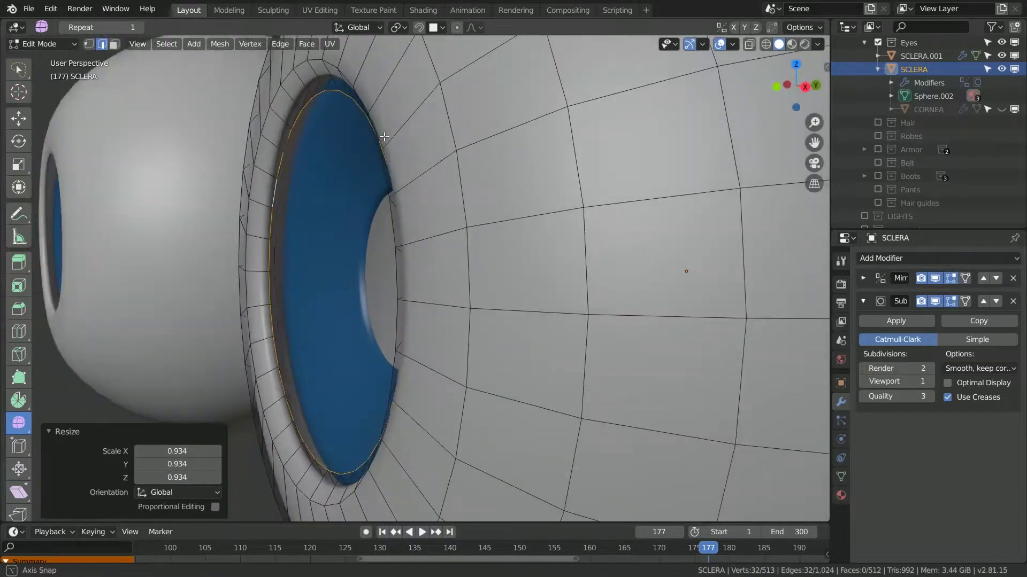
pyautogui.scroll(-1, 384, 136)
pyautogui.press('Tab')
pyautogui.scroll(3, 333, 207)
pyautogui.scroll(-3, 333, 215)
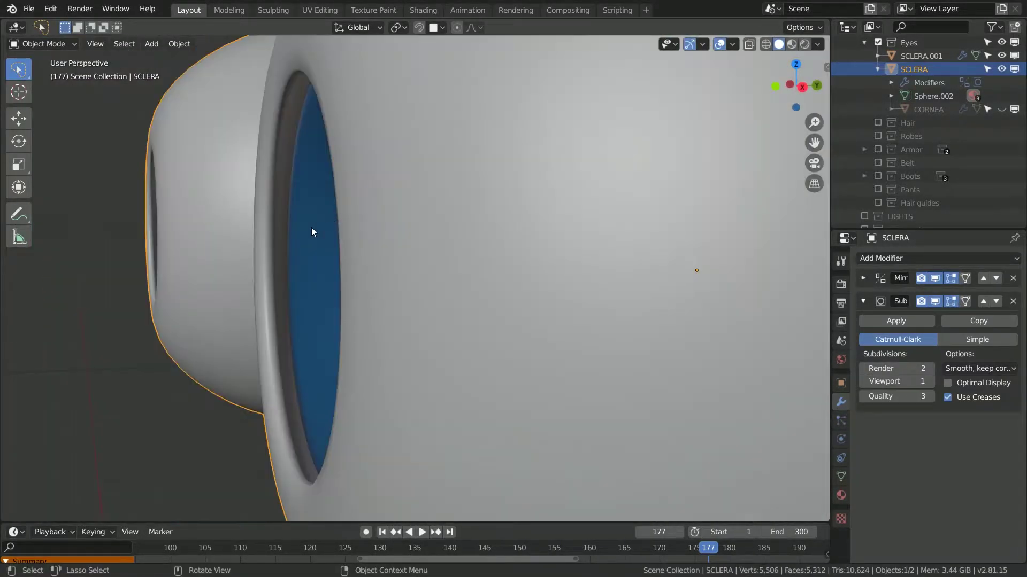
# Step: Readjust the iris mesh inside the sclera's opening and check both eyes
pyautogui.click(311, 231)
pyautogui.press('Tab')
pyautogui.click(377, 226)
pyautogui.moveTo(377, 226); pyautogui.dragTo(411, 223, button='middle')
pyautogui.press('Tab')
pyautogui.scroll(-7, 318, 230)
pyautogui.moveTo(317, 229); pyautogui.dragTo(410, 232, button='middle')
pyautogui.hotkey('alt', 'a')
pyautogui.scroll(-6, 425, 273)
pyautogui.moveTo(425, 271); pyautogui.dragTo(406, 313, button='middle')
# Step: Rename the SCLERA.001 object to IRIS
pyautogui.scroll(6, 431, 306)
pyautogui.press('Tab')
pyautogui.moveTo(328, 311); pyautogui.dragTo(351, 310, button='middle')
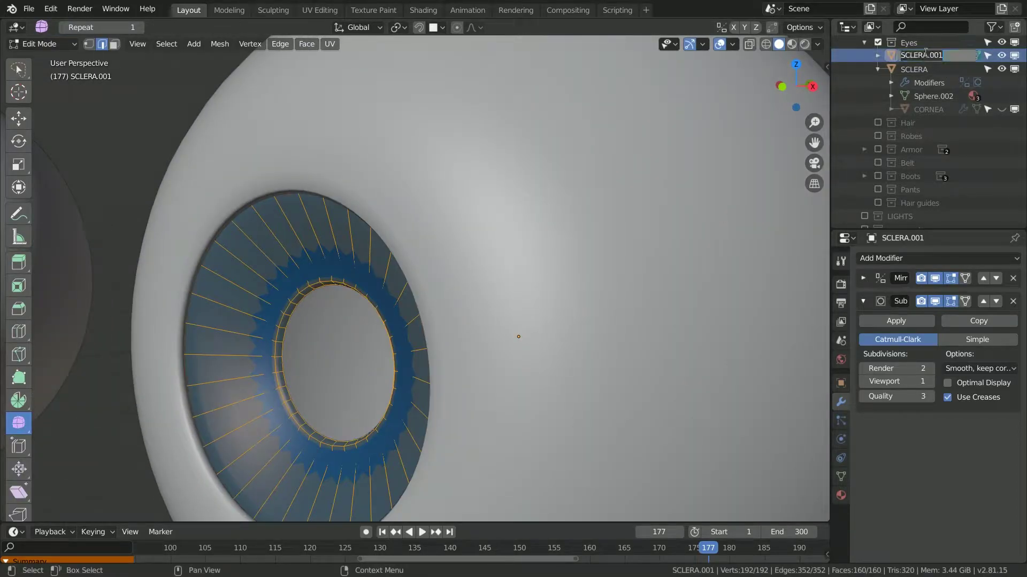
pyautogui.click(883, 60)
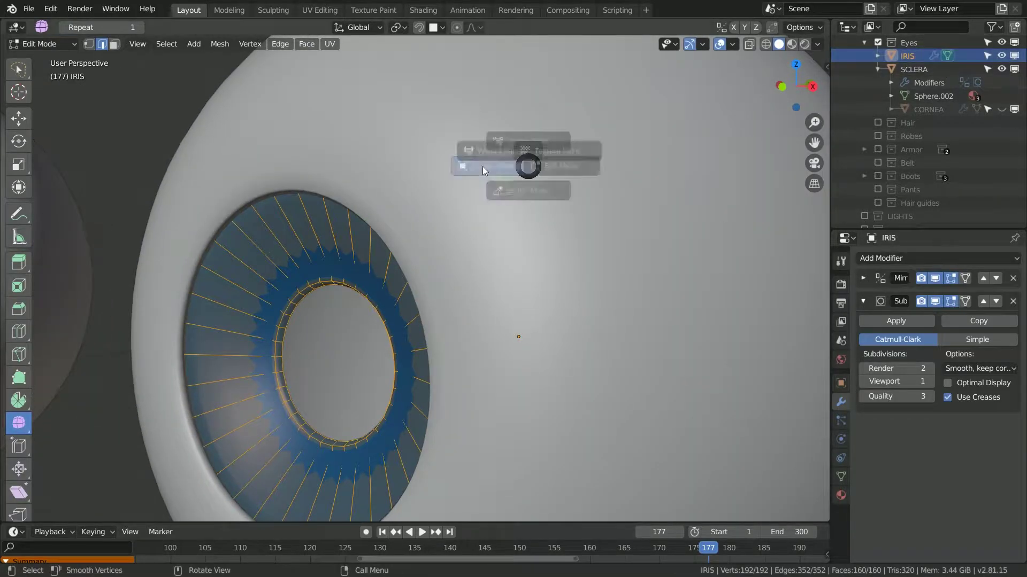
# Step: Parent the iris to the sclera and test the link with a cancelled move
pyautogui.keyDown('shift'); pyautogui.click(346, 251); pyautogui.keyUp('shift')
pyautogui.hotkey('ctrl', 'p')
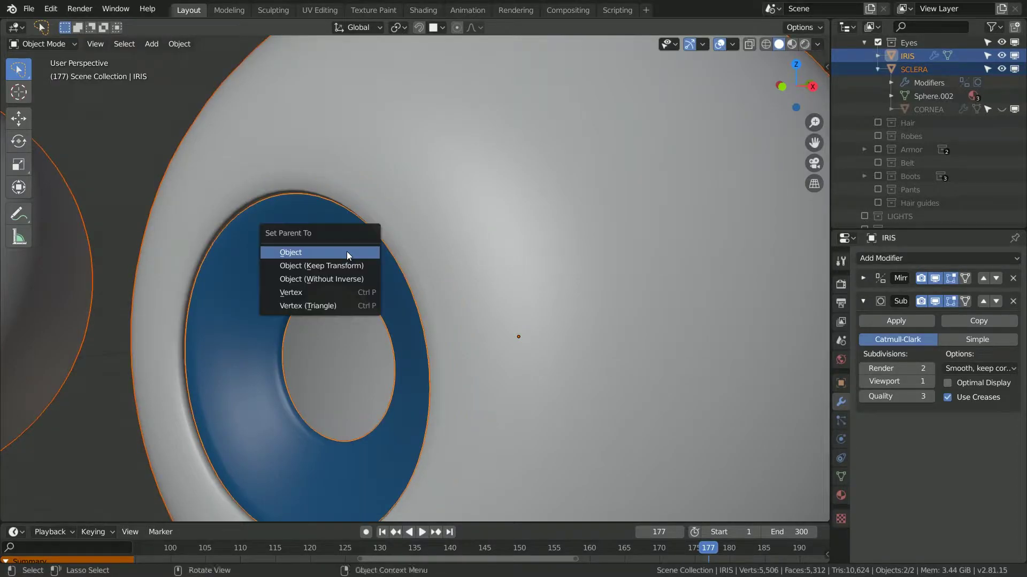
pyautogui.click(346, 252)
pyautogui.hotkey('ctrl', 'p')
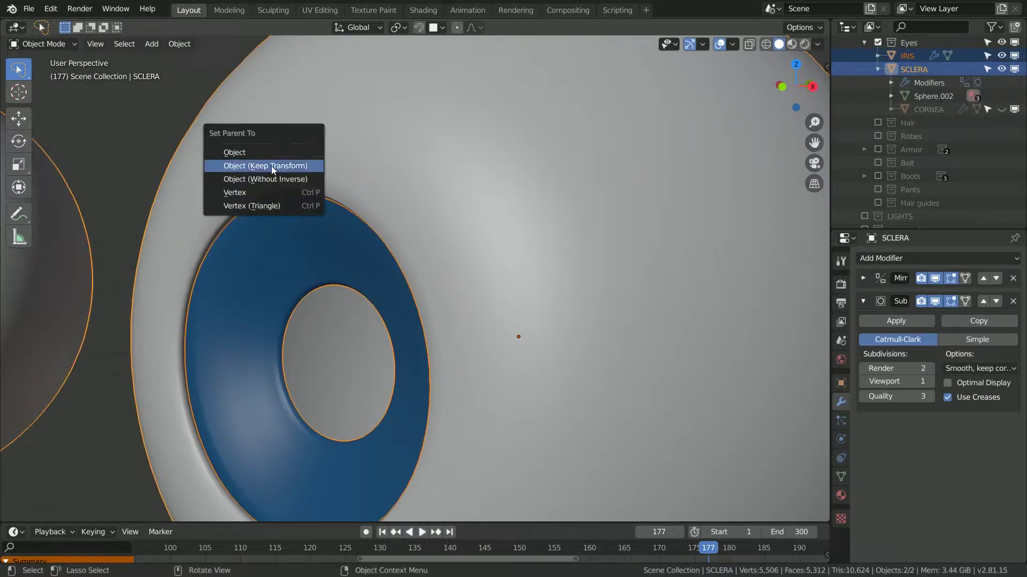
pyautogui.click(291, 154)
pyautogui.hotkey('ctrl', 'z')
pyautogui.hotkey('ctrl', 'p')
pyautogui.click(300, 216)
pyautogui.click(297, 215)
pyautogui.click(293, 163)
pyautogui.press('g')
pyautogui.rightClick(316, 164)
# Step: Select the iris and hide the sclera to isolate it
pyautogui.click(269, 246)
pyautogui.moveTo(269, 248); pyautogui.dragTo(307, 262, button='middle')
pyautogui.scroll(-9, 307, 261)
pyautogui.scroll(10, 307, 261)
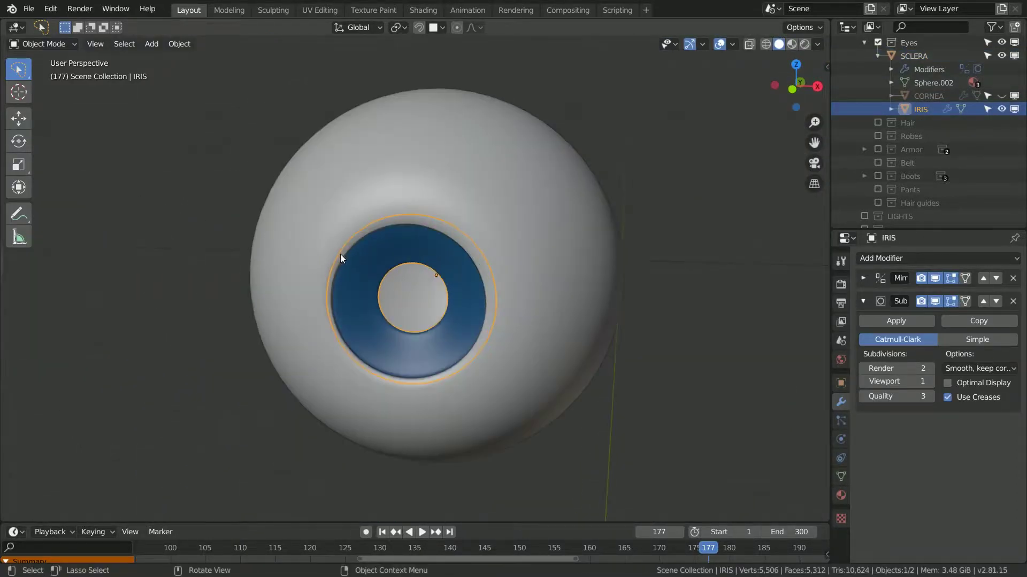
pyautogui.click(1001, 55)
pyautogui.moveTo(428, 257); pyautogui.dragTo(254, 259, button='middle')
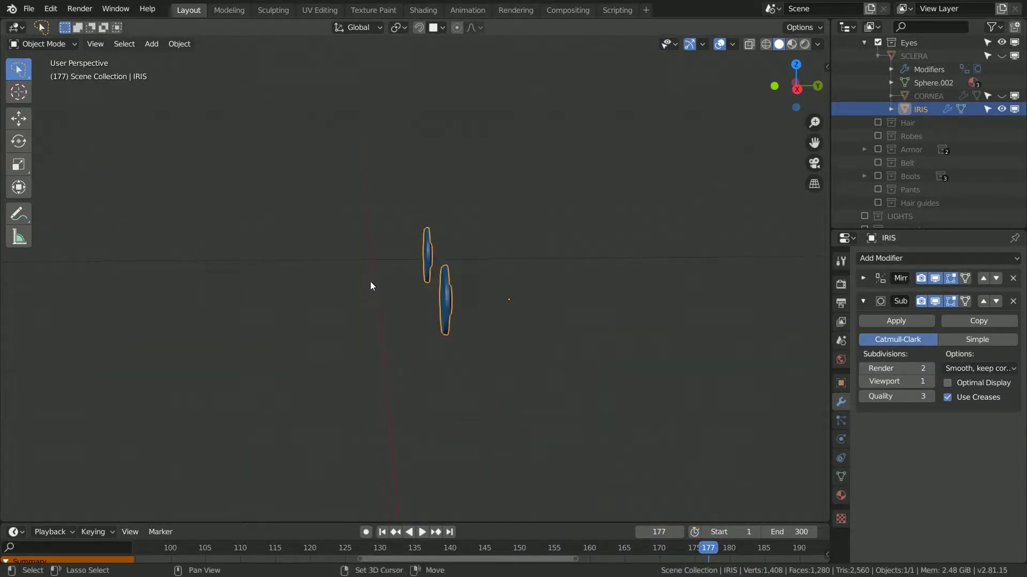
# Step: Scale an edge loop of the isolated iris mesh to reshape its profile
pyautogui.moveTo(628, 256); pyautogui.dragTo(421, 281, button='middle')
pyautogui.scroll(2, 422, 282)
pyautogui.press('Tab')
pyautogui.moveTo(531, 279); pyautogui.dragTo(131, 199, button='middle')
pyautogui.click(442, 265)
pyautogui.press('s')
pyautogui.click(353, 282)
# Step: Slide the edge loop around the iris's pupil opening to reshape its inner edge
pyautogui.scroll(5, 407, 241)
pyautogui.click(306, 210)
pyautogui.press('g')
pyautogui.press('g')
pyautogui.click(396, 317)
pyautogui.moveTo(396, 318); pyautogui.dragTo(481, 299, button='middle')
pyautogui.press('Tab')
pyautogui.scroll(-5, 349, 292)
# Step: Examine the shape of the iris rings from several angles
pyautogui.moveTo(349, 291); pyautogui.dragTo(391, 293, button='middle')
pyautogui.hotkey('ctrl', 'Tab')
pyautogui.click(516, 270)
pyautogui.scroll(3, 504, 256)
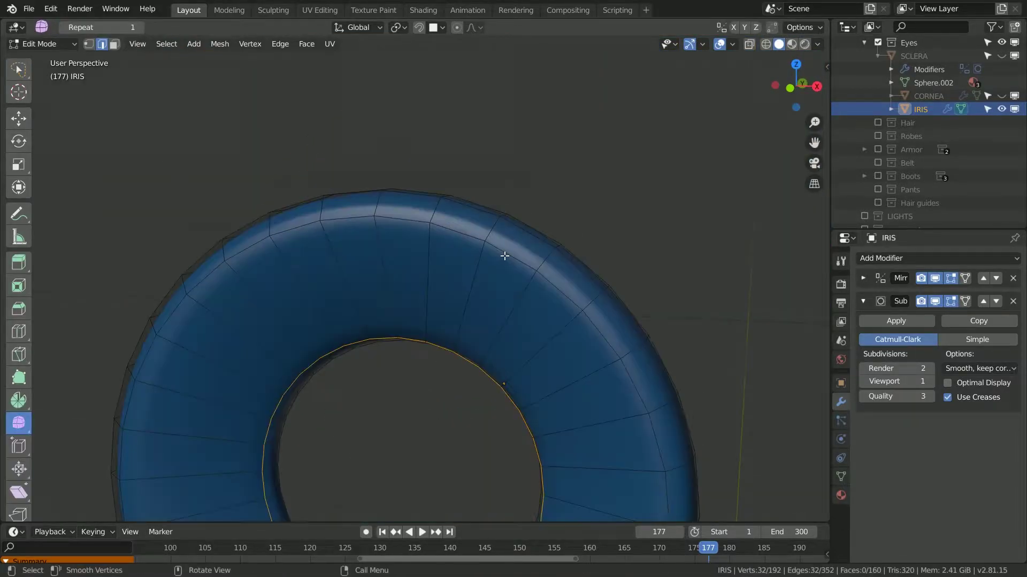
pyautogui.rightClick(519, 228)
pyautogui.moveTo(519, 229); pyautogui.dragTo(346, 250, button='middle')
pyautogui.press('Tab')
pyautogui.scroll(-4, 413, 270)
pyautogui.keyDown('shift'); pyautogui.moveTo(419, 383); pyautogui.dragTo(332, 265, button='middle'); pyautogui.keyUp('shift')
pyautogui.scroll(-3, 447, 278)
pyautogui.scroll(2, 447, 278)
pyautogui.moveTo(450, 279); pyautogui.dragTo(89, 75, button='middle')
pyautogui.scroll(2, 415, 282)
# Step: Select the face ring around the iris's pupil opening, turn on proportional editing and try scaling the ring
pyautogui.press('Tab')
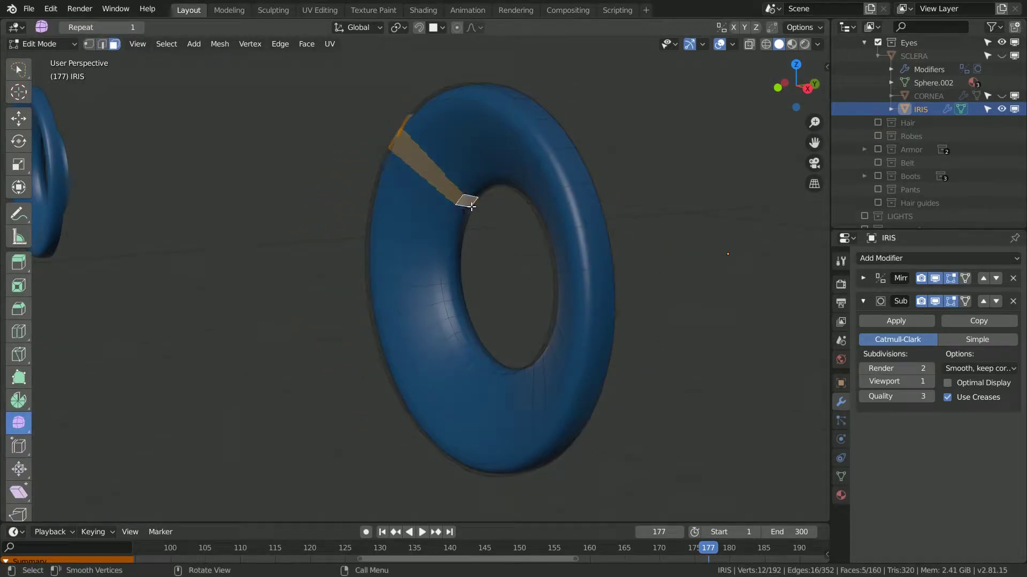
pyautogui.press('s')
pyautogui.rightClick(543, 250)
pyautogui.moveTo(543, 250); pyautogui.dragTo(621, 245, button='middle')
pyautogui.press('s')
pyautogui.rightClick(591, 246)
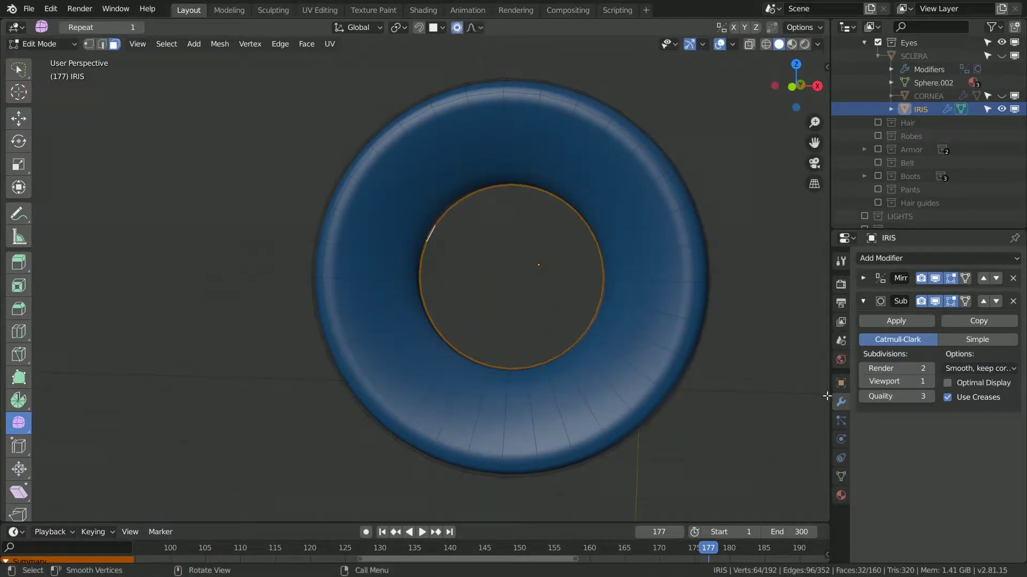
# Step: Add a Basis shape key and a second shape key, Key 1, to the iris
pyautogui.click(841, 475)
pyautogui.press('Tab')
pyautogui.click(1014, 379)
pyautogui.click(1014, 379)
# Step: Scale the pupil ring almost closed in Key 1 with smooth proportional editing, and set the shape key's value to 1.000
pyautogui.press('Tab')
pyautogui.press('s')
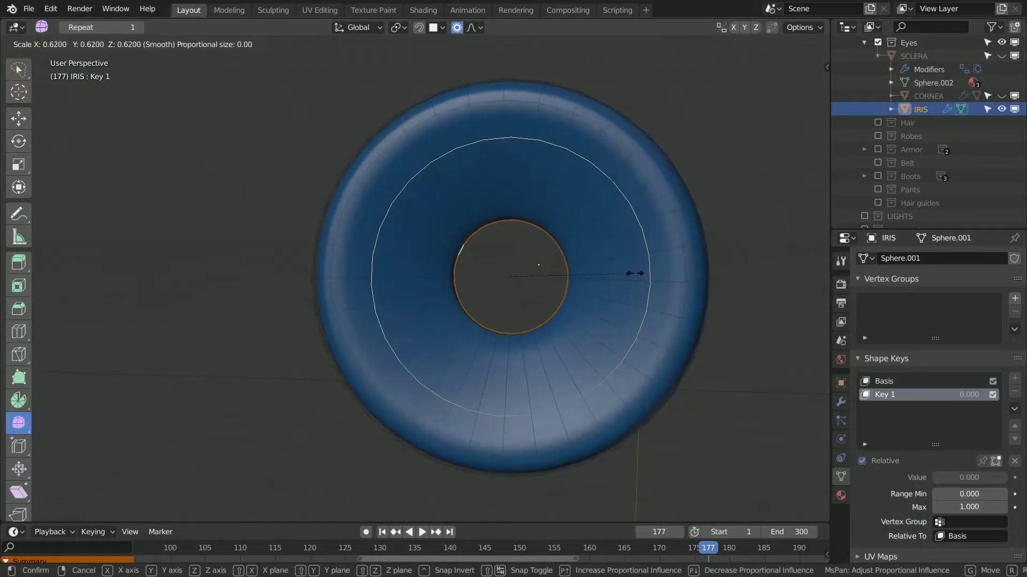
pyautogui.click(543, 276)
pyautogui.press('Tab')
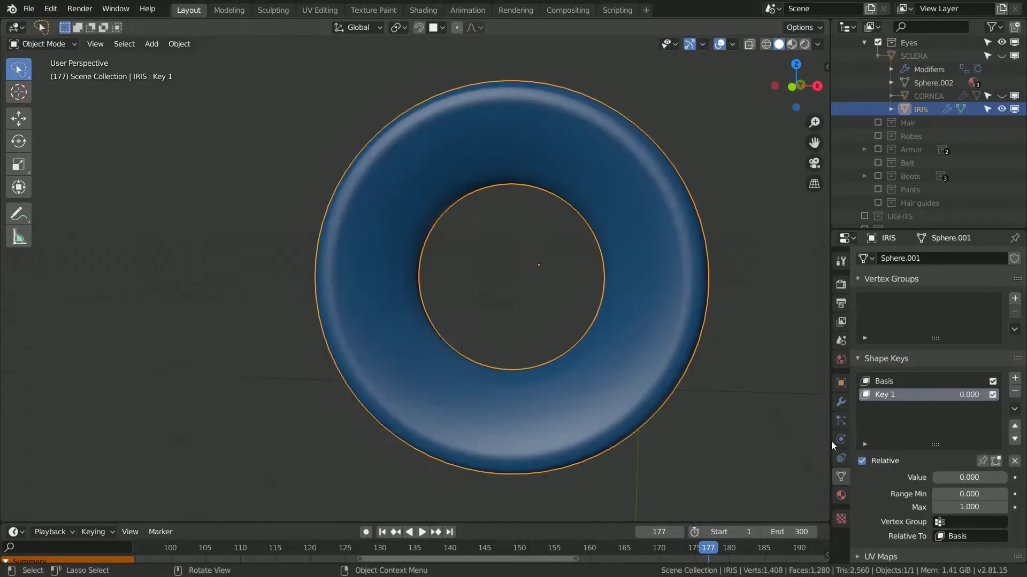
pyautogui.moveTo(957, 477); pyautogui.dragTo(1005, 478)
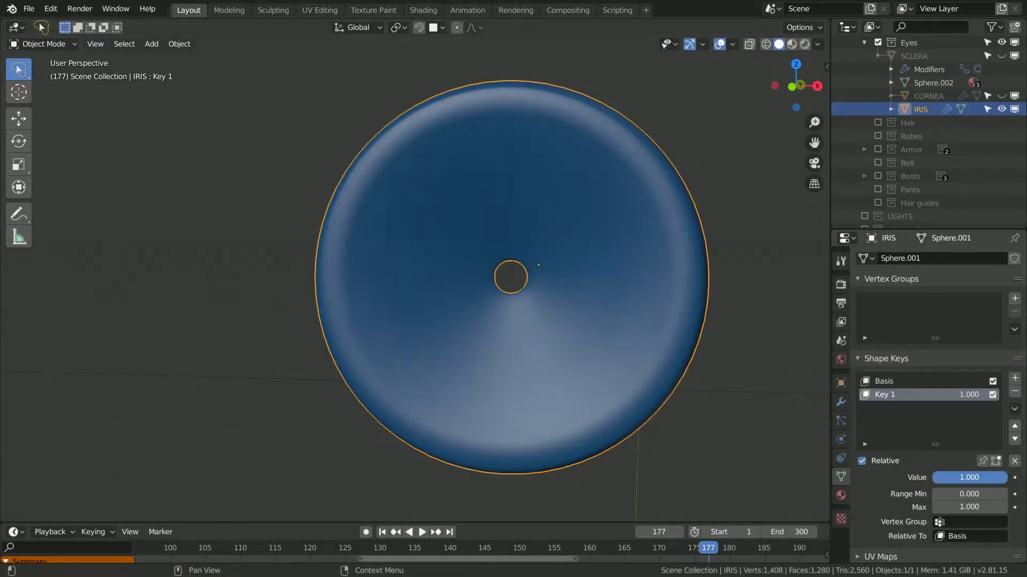
# Step: Set Key 1's minimum range to -0.600, test its value slider in both directions, and set the value to 1.000
pyautogui.moveTo(695, 419); pyautogui.dragTo(646, 415, button='middle')
pyautogui.moveTo(986, 481); pyautogui.dragTo(931, 477)
pyautogui.click(934, 494)
pyautogui.click(935, 494)
pyautogui.click(934, 494)
pyautogui.click(935, 495)
pyautogui.click(936, 495)
pyautogui.click(936, 495)
pyautogui.moveTo(572, 402); pyautogui.dragTo(597, 394, button='middle')
pyautogui.moveTo(944, 477); pyautogui.dragTo(1005, 478)
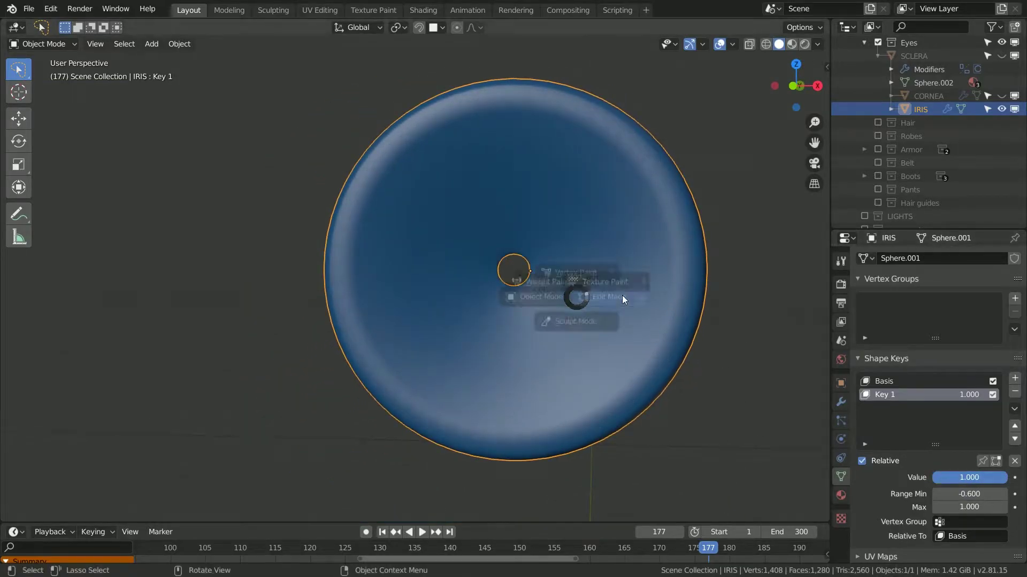
# Step: Redistribute the iris's edge loops in Key 1 by edge-sliding them between the pupil opening and the outer rim
pyautogui.click(647, 293)
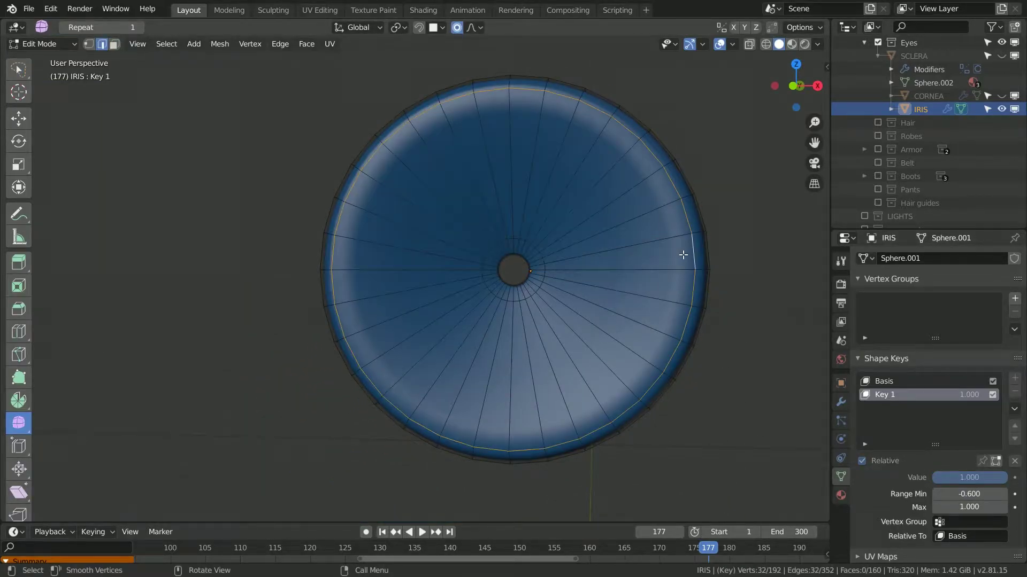
pyautogui.press('g')
pyautogui.press('g')
pyautogui.click(559, 259)
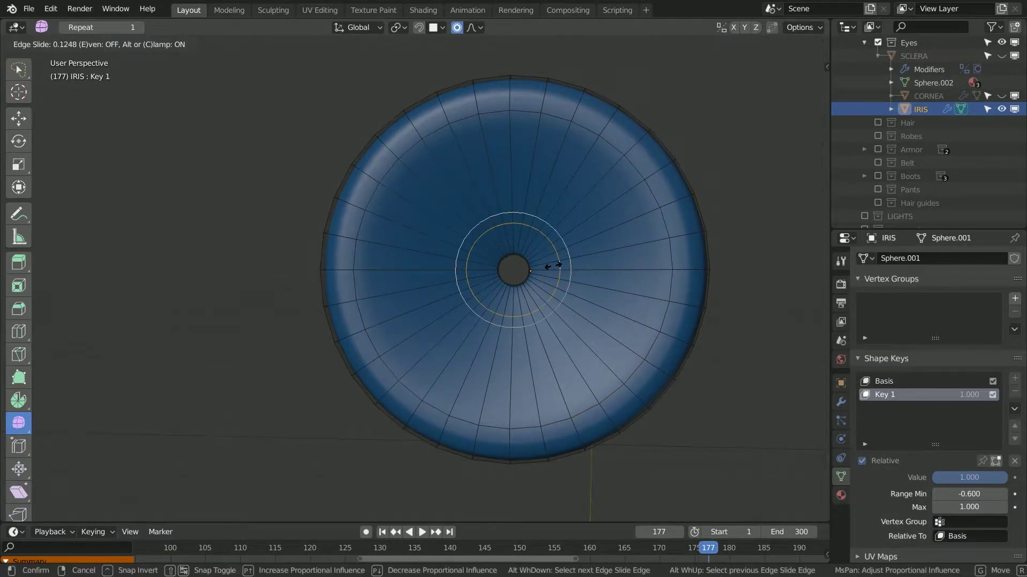
pyautogui.moveTo(554, 263); pyautogui.dragTo(527, 249, button='middle')
pyautogui.keyDown('alt'); pyautogui.click(636, 221); pyautogui.keyUp('alt')
pyautogui.press('g')
pyautogui.press('g')
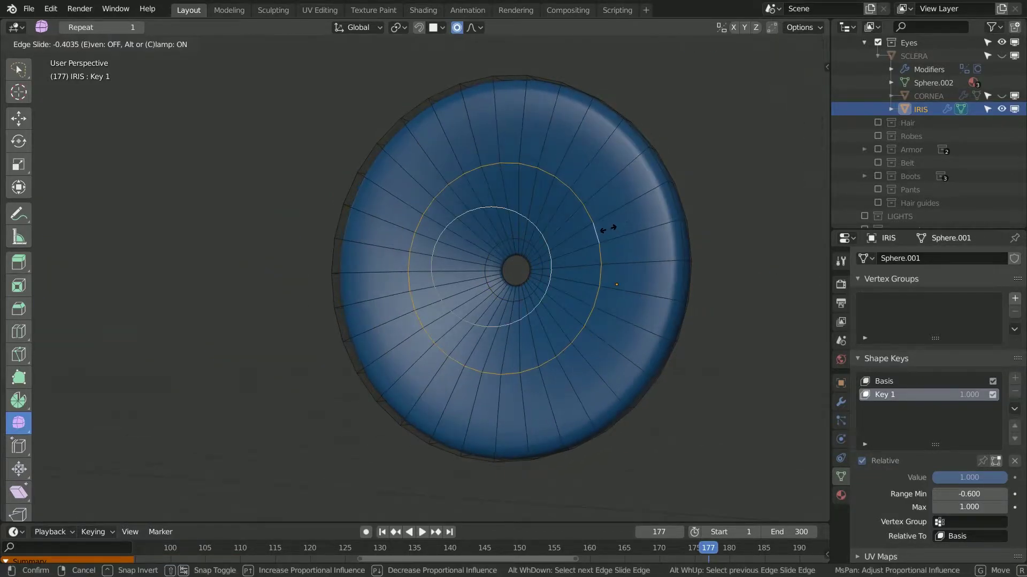
pyautogui.click(657, 219)
# Step: Save the file with Key 1's value at 1.000, and disable the shape key
pyautogui.press('Tab')
pyautogui.moveTo(974, 477); pyautogui.dragTo(1008, 477)
pyautogui.hotkey('ctrl', 's')
pyautogui.scroll(-3, 717, 382)
pyautogui.keyDown('shift'); pyautogui.moveTo(653, 366); pyautogui.dragTo(574, 370, button='middle'); pyautogui.keyUp('shift')
pyautogui.click(992, 395)
# Step: Unhide the sclera and examine its mesh and how the iris sits in its opening
pyautogui.hotkey('alt', 'h')
pyautogui.scroll(-2, 604, 364)
pyautogui.moveTo(603, 361); pyautogui.dragTo(636, 288, button='middle')
pyautogui.scroll(3, 556, 360)
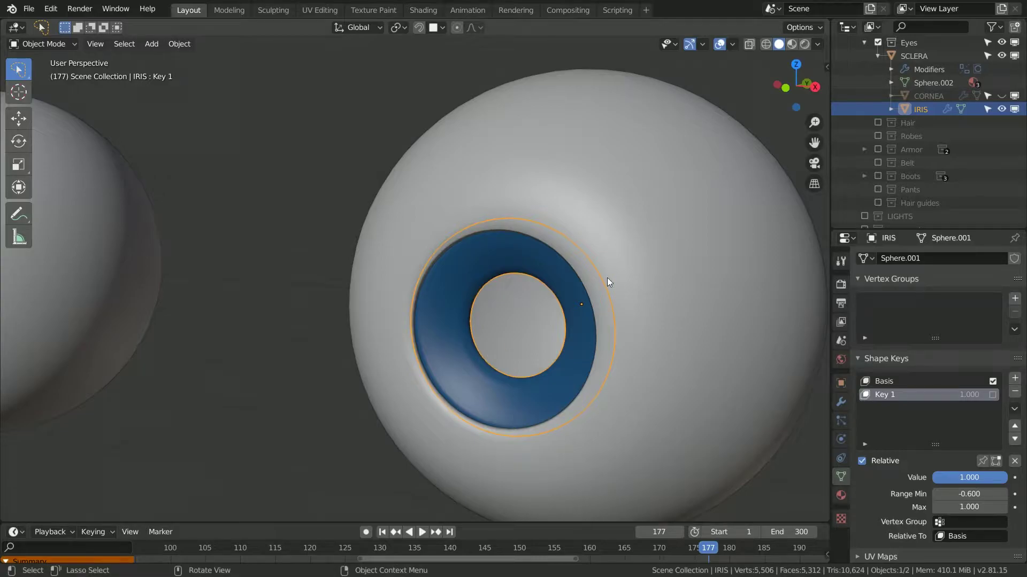
pyautogui.click(624, 230)
pyautogui.press('Tab')
pyautogui.moveTo(624, 230); pyautogui.dragTo(359, 238, button='middle')
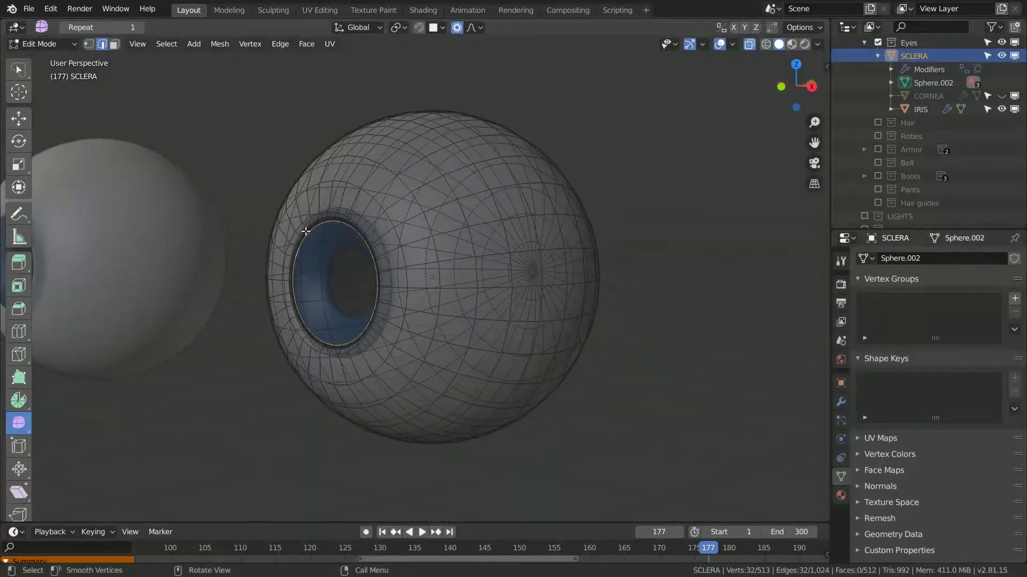
pyautogui.press('Tab')
pyautogui.moveTo(168, 274); pyautogui.dragTo(241, 280, button='middle')
pyautogui.keyDown('shift'); pyautogui.moveTo(490, 285); pyautogui.dragTo(354, 336, button='middle'); pyautogui.keyUp('shift')
pyautogui.scroll(4, 478, 335)
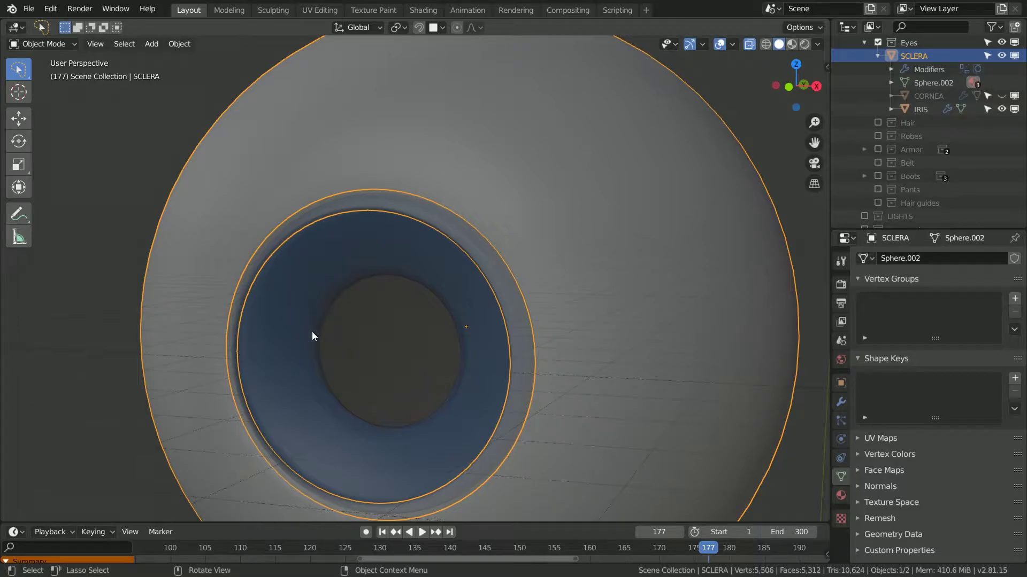
# Step: Select an edge loop around the middle of the sclera, duplicate it in place and scale the copy down
pyautogui.hotkey('shift', 'a')
pyautogui.press('Tab')
pyautogui.moveTo(509, 240); pyautogui.dragTo(752, 198, button='middle')
pyautogui.click(752, 198)
pyautogui.scroll(-4, 642, 207)
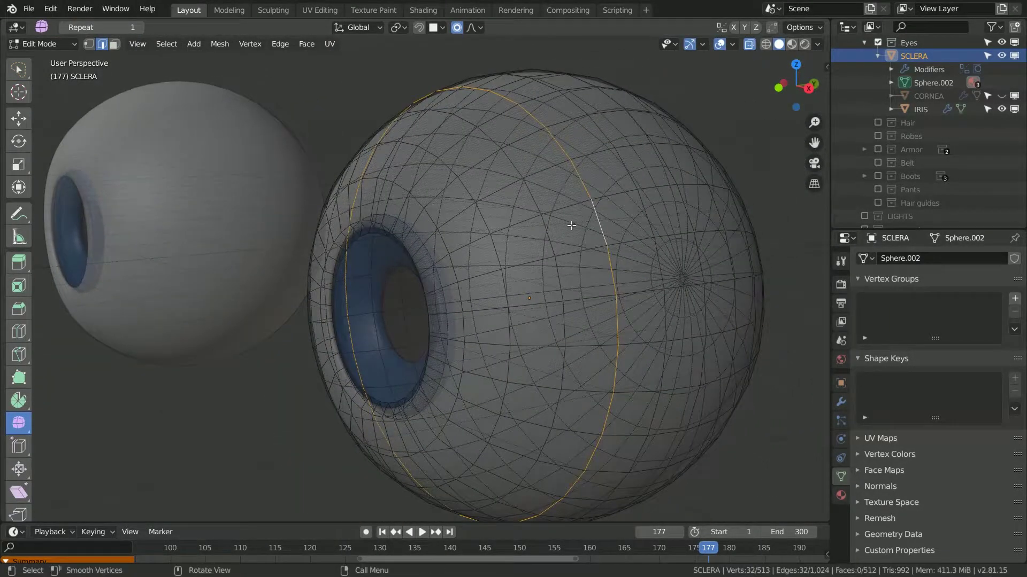
pyautogui.rightClick(579, 225)
pyautogui.press('s')
pyautogui.click(543, 244)
# Step: Try closing the duplicated ring with the Fill command, and undo the fill
pyautogui.moveTo(543, 244); pyautogui.dragTo(546, 218, button='middle')
pyautogui.rightClick(550, 263)
pyautogui.click(548, 260)
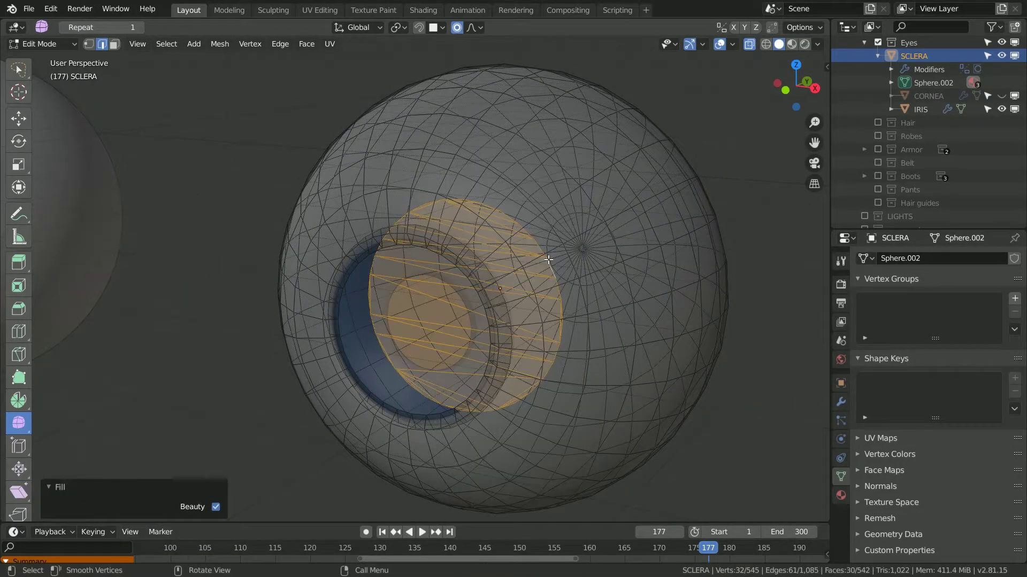
pyautogui.moveTo(545, 259); pyautogui.dragTo(555, 245, button='middle')
pyautogui.hotkey('ctrl', 'z')
# Step: Close the duplicated ring with Grid Fill and scale the resulting disc up by 1.566 behind the iris
pyautogui.press('F3')
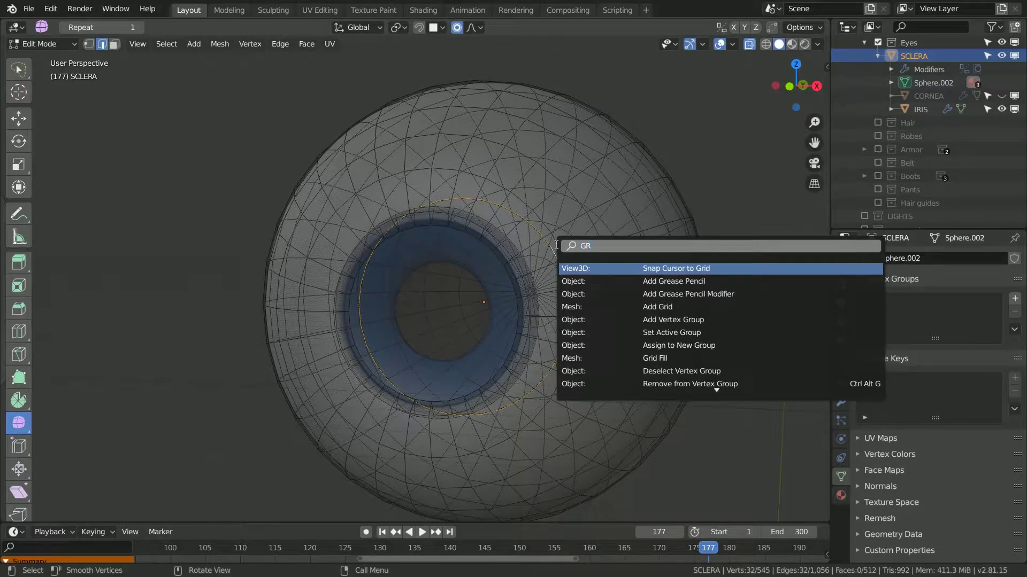
pyautogui.click(655, 358)
pyautogui.moveTo(672, 353); pyautogui.dragTo(248, 361, button='middle')
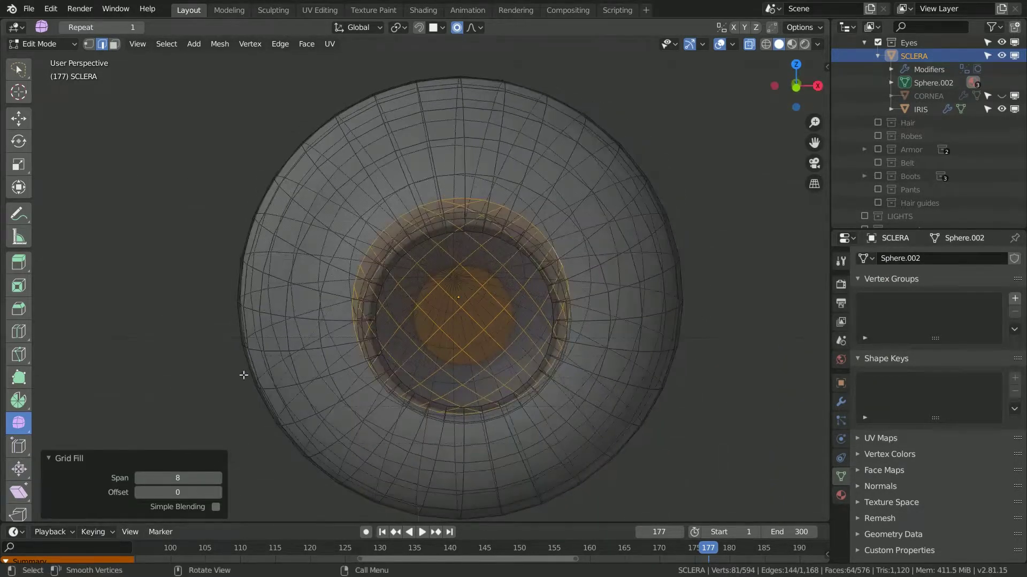
pyautogui.click(217, 478)
pyautogui.moveTo(372, 326)
pyautogui.mouseDown(button='middle')
pyautogui.moveTo(278, 335)
pyautogui.moveTo(374, 327)
pyautogui.mouseUp(button='middle')
pyautogui.press('s')
pyautogui.click(537, 293)
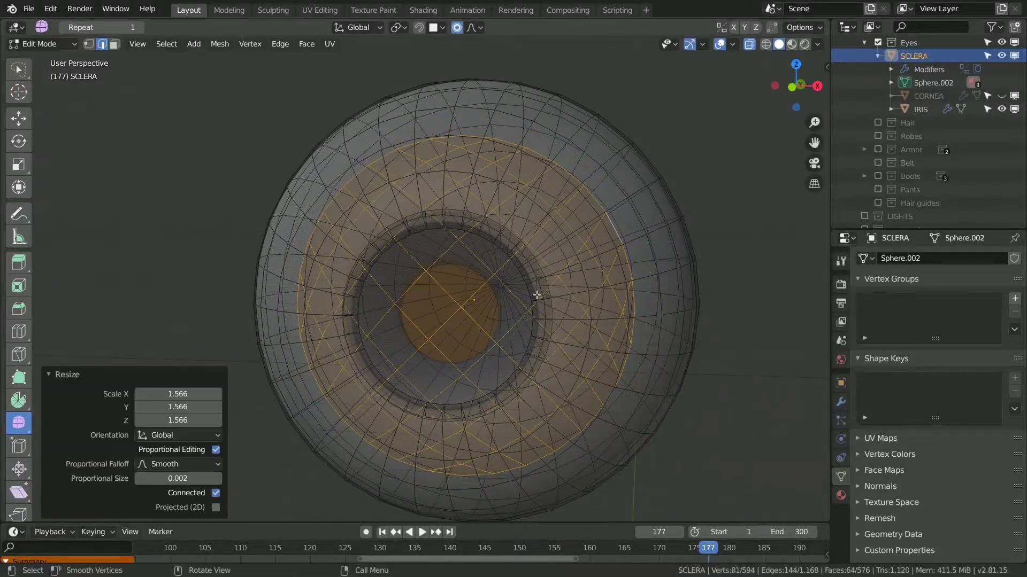
# Step: Assign the pupil material to the filled disc inside the sclera
pyautogui.moveTo(537, 294); pyautogui.dragTo(468, 297, button='middle')
pyautogui.click(840, 495)
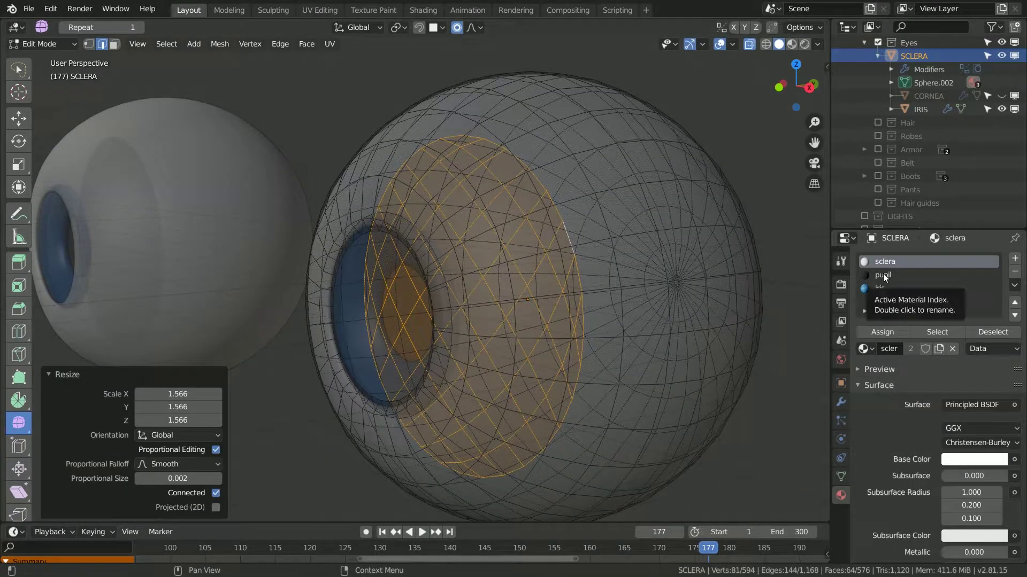
pyautogui.click(1014, 271)
pyautogui.press('Tab')
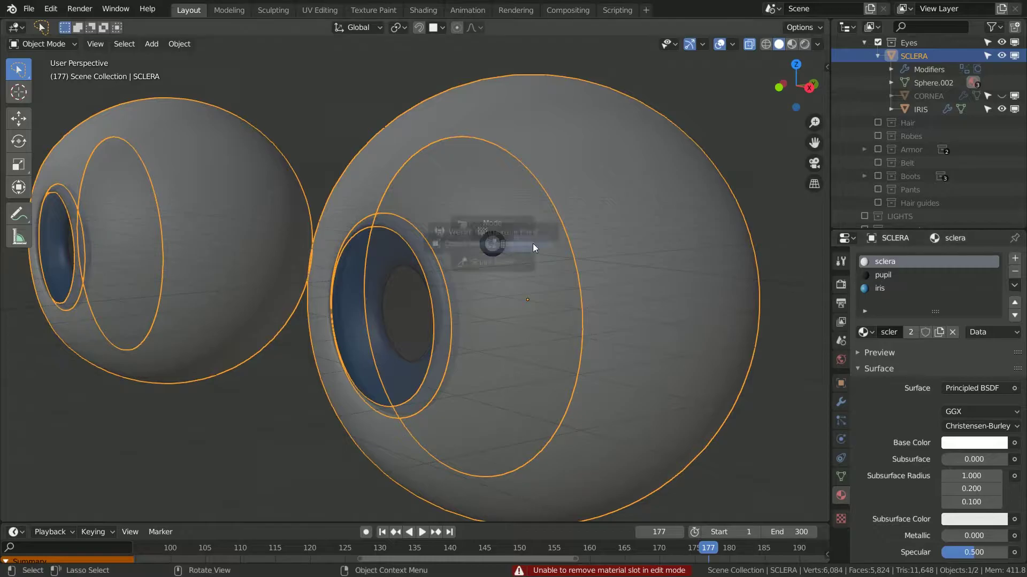
pyautogui.press('Tab')
pyautogui.press('Tab')
pyautogui.moveTo(574, 293); pyautogui.dragTo(373, 352, button='middle')
# Step: Remove the iris object's unneeded sclera and pupil material slots, keeping only the iris material, and save the file
pyautogui.click(373, 352)
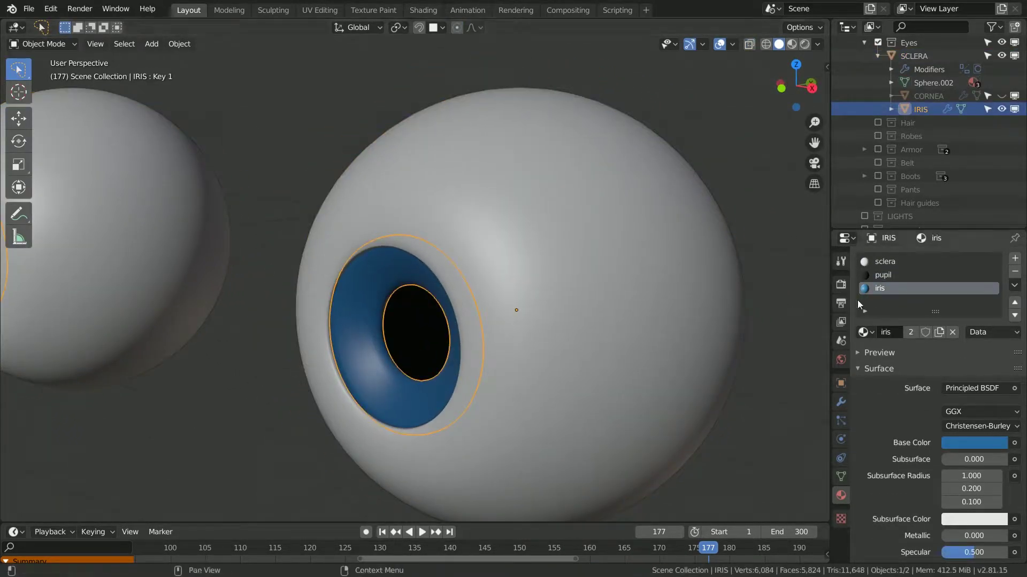
pyautogui.click(1015, 260)
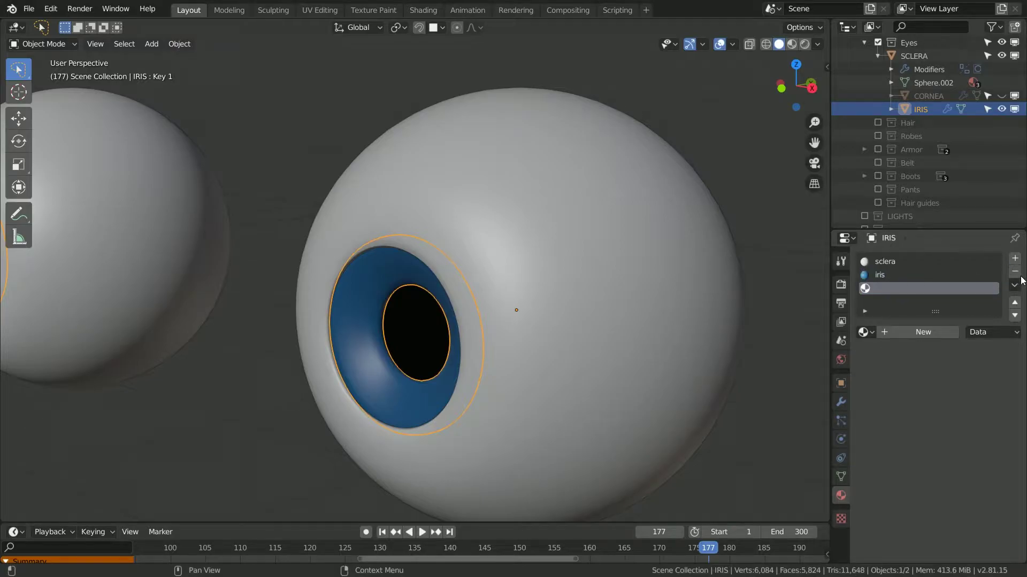
pyautogui.click(1015, 273)
pyautogui.click(932, 261)
pyautogui.click(1014, 271)
pyautogui.hotkey('ctrl', 's')
# Step: Show the cornea temporarily to check both eyes, hide it again, and save the file with the iris selected
pyautogui.scroll(-5, 563, 317)
pyautogui.moveTo(464, 323); pyautogui.dragTo(430, 383, button='middle')
pyautogui.hotkey('alt', 'a')
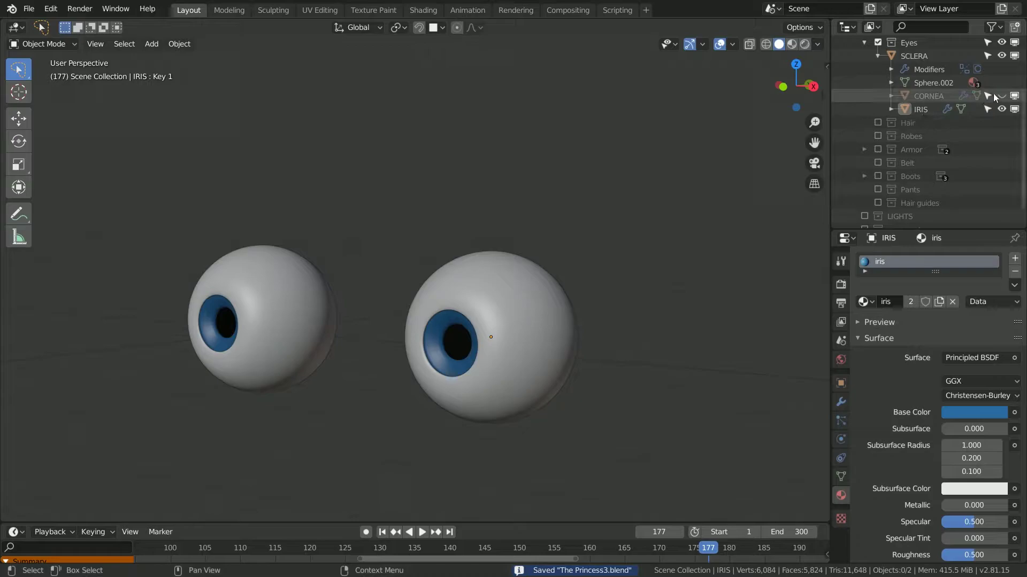
pyautogui.moveTo(497, 364)
pyautogui.mouseDown(button='middle')
pyautogui.moveTo(316, 349)
pyautogui.moveTo(574, 357)
pyautogui.moveTo(484, 361)
pyautogui.mouseUp(button='middle')
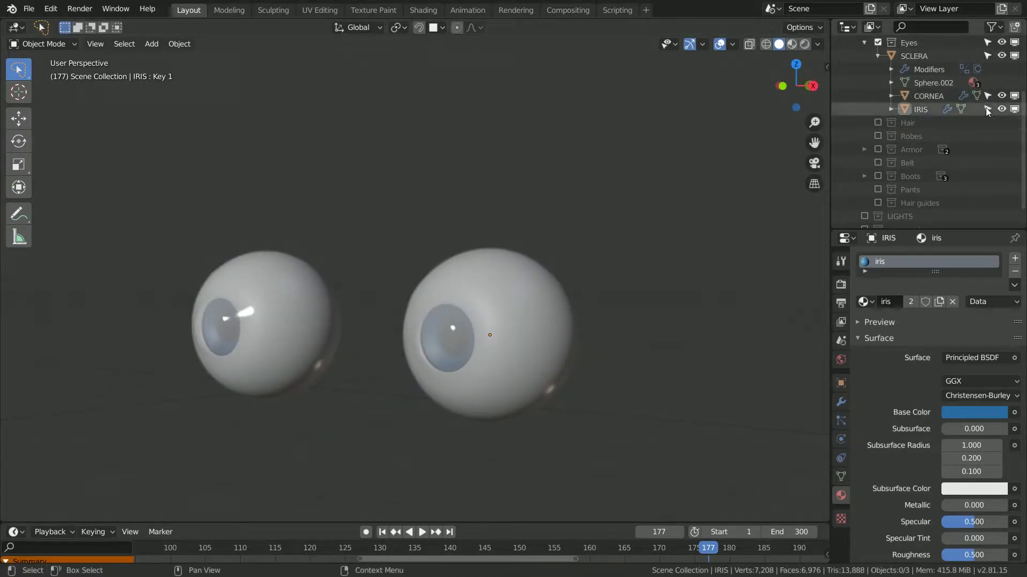
pyautogui.click(931, 109)
pyautogui.press('KP_Decimal')
pyautogui.hotkey('ctrl', 's')
pyautogui.scroll(-10, 472, 332)
pyautogui.scroll(5, 464, 335)
pyautogui.moveTo(465, 334)
pyautogui.mouseDown(button='middle')
pyautogui.moveTo(428, 331)
pyautogui.moveTo(467, 324)
pyautogui.moveTo(470, 332)
pyautogui.mouseUp(button='middle')
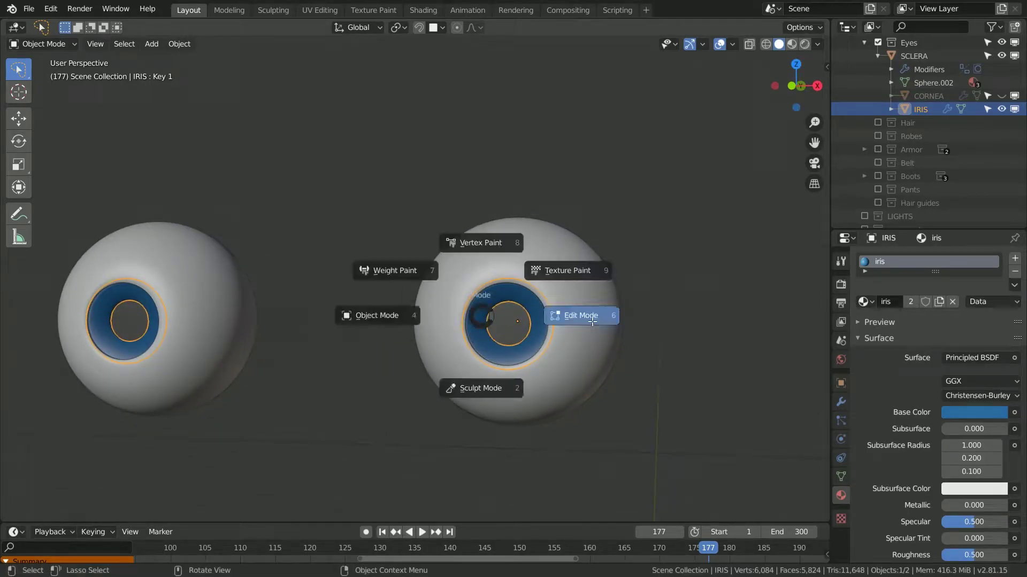
# Step: Enter Edit Mode on the iris and make the Basis shape key active
pyautogui.click(536, 319)
pyautogui.click(841, 402)
pyautogui.click(841, 476)
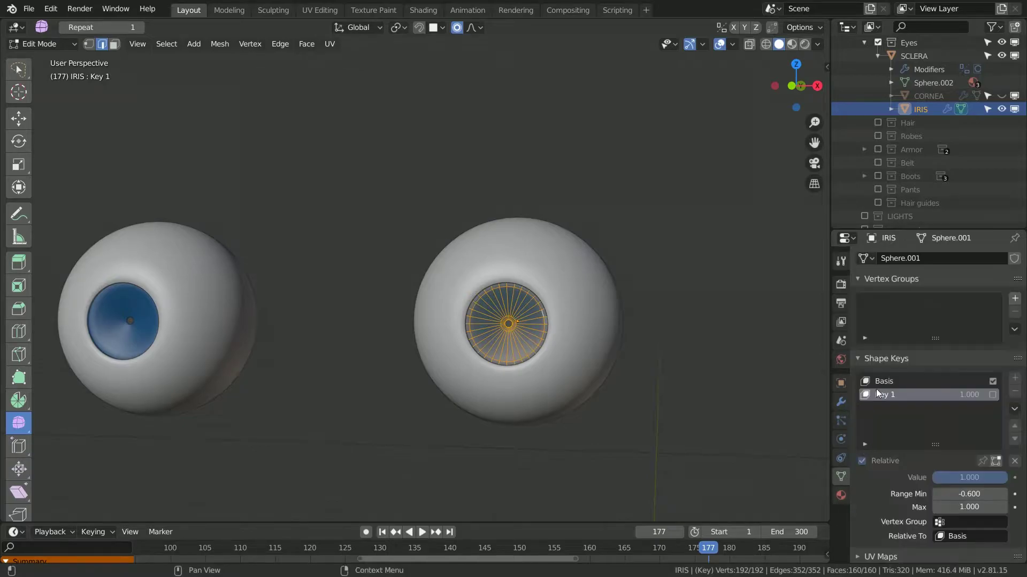
pyautogui.click(884, 381)
pyautogui.press('KP_Decimal')
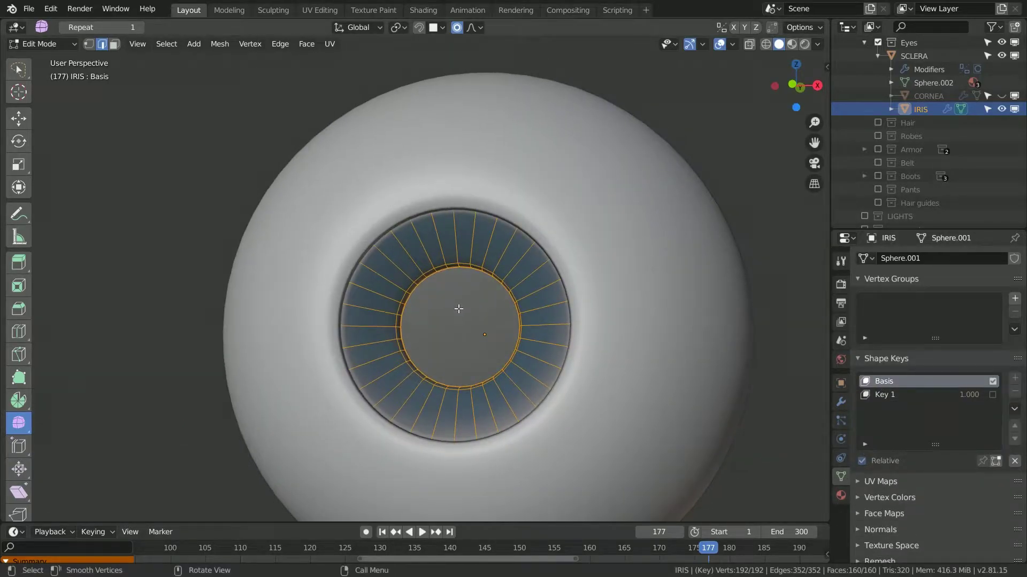
pyautogui.press('KP_1')
# Step: Unwrap the whole iris mesh in the UV Editing workspace
pyautogui.click(320, 11)
pyautogui.press('KP_Decimal')
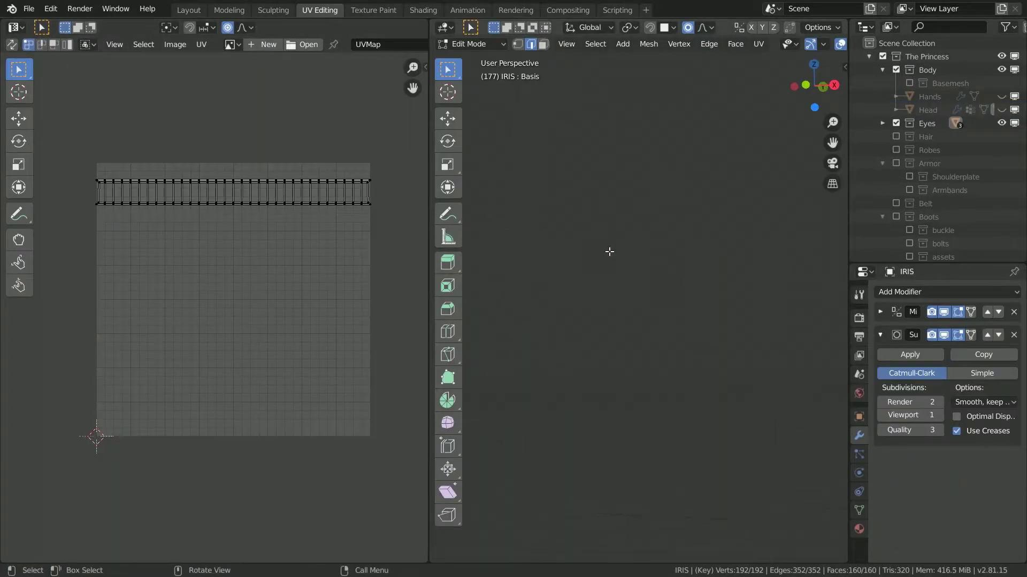
pyautogui.press('KP_1')
pyautogui.scroll(6, 631, 282)
pyautogui.press('u')
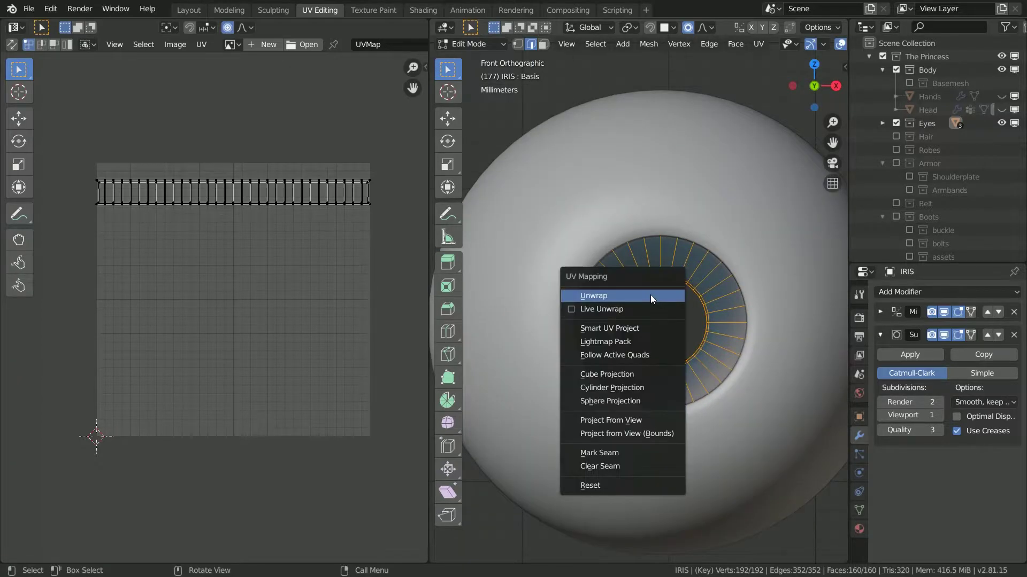
pyautogui.click(651, 295)
pyautogui.keyDown('shift'); pyautogui.moveTo(650, 296); pyautogui.dragTo(619, 301, button='middle'); pyautogui.keyUp('shift')
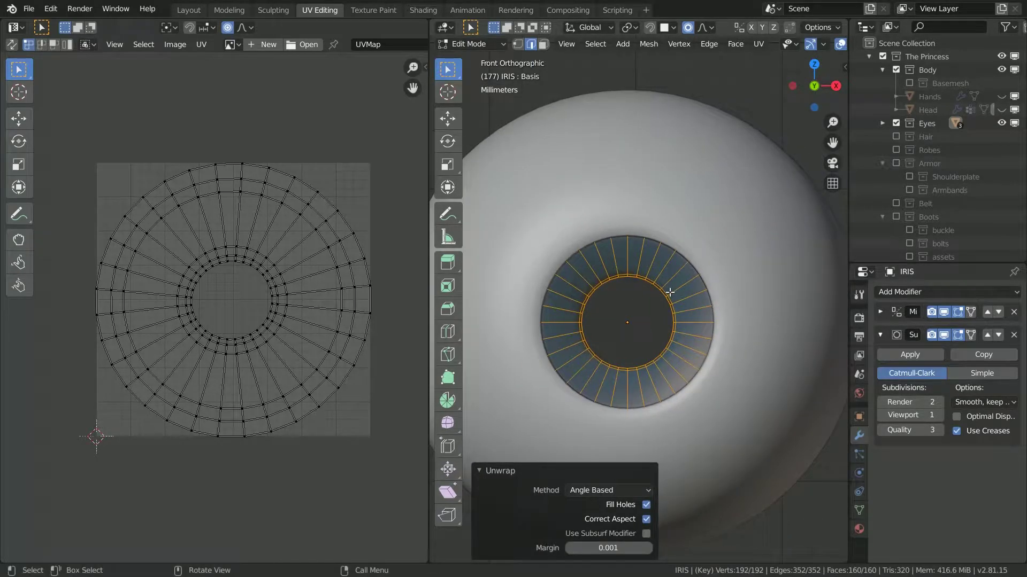
# Step: Examine the sclera's existing UV layout, and return to Object Mode with the iris selected
pyautogui.press('Tab')
pyautogui.click(621, 194)
pyautogui.press('Tab')
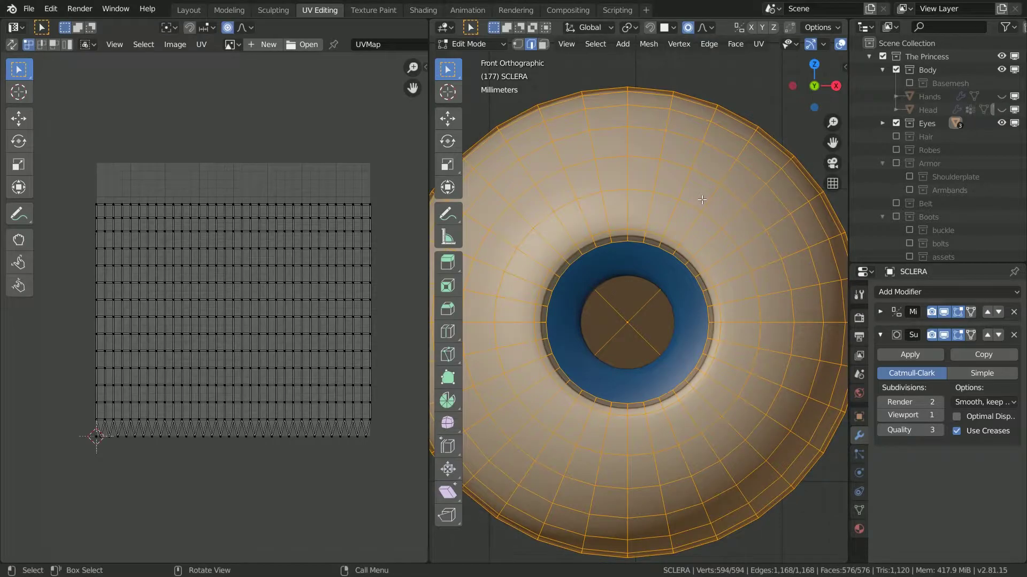
pyautogui.scroll(-3, 663, 201)
pyautogui.hotkey('ctrl', 'Tab')
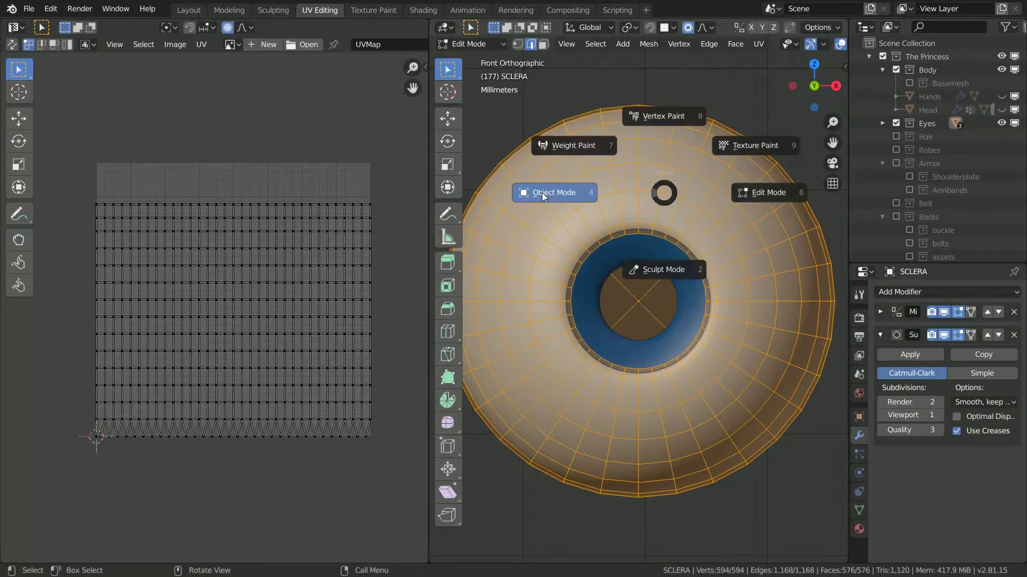
pyautogui.click(560, 192)
pyautogui.click(579, 221)
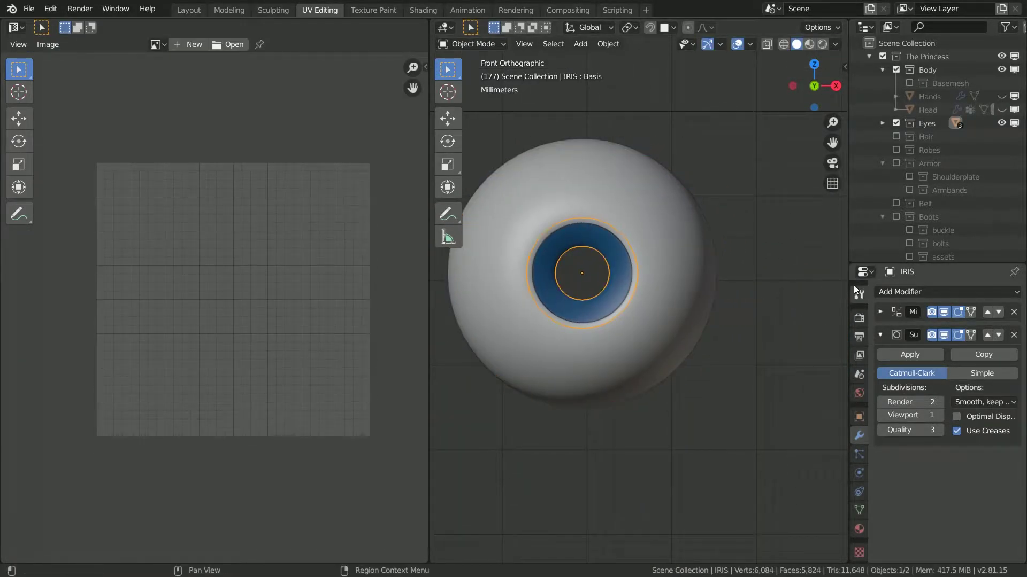
pyautogui.scroll(-2, 630, 272)
pyautogui.scroll(3, 627, 271)
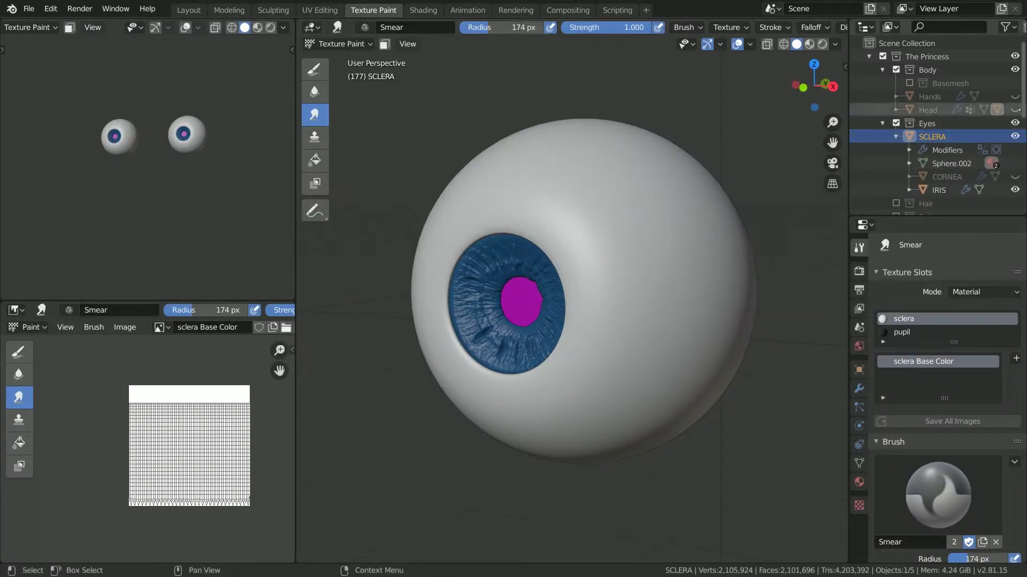
# Step: Unhide the head around the eyes and choose the Draw brush for texture painting the sclera
pyautogui.click(1015, 110)
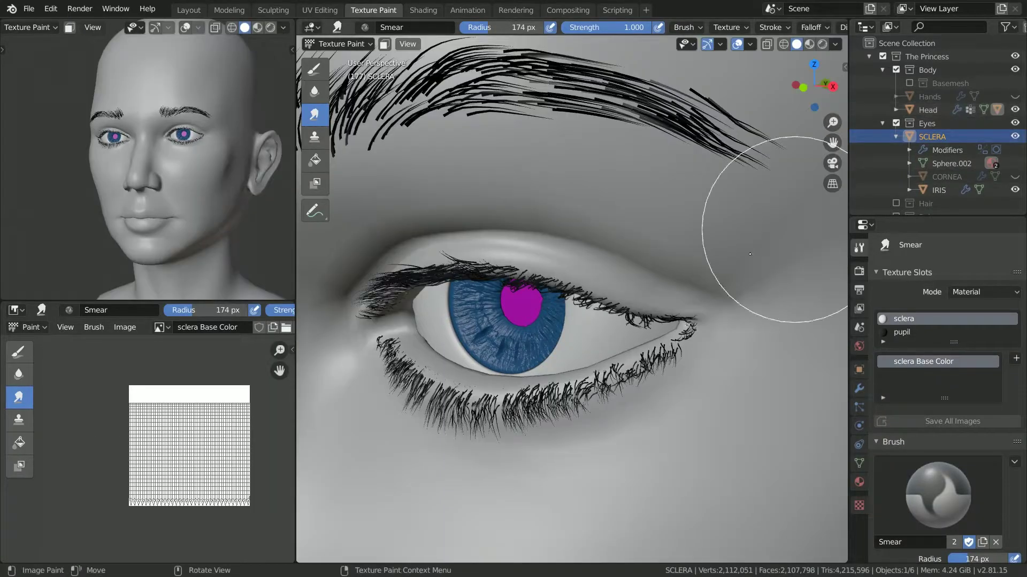
pyautogui.moveTo(167, 477); pyautogui.dragTo(119, 454, button='middle')
pyautogui.keyDown('alt'); pyautogui.moveTo(368, 473); pyautogui.dragTo(393, 478); pyautogui.keyUp('alt')
pyautogui.click(315, 68)
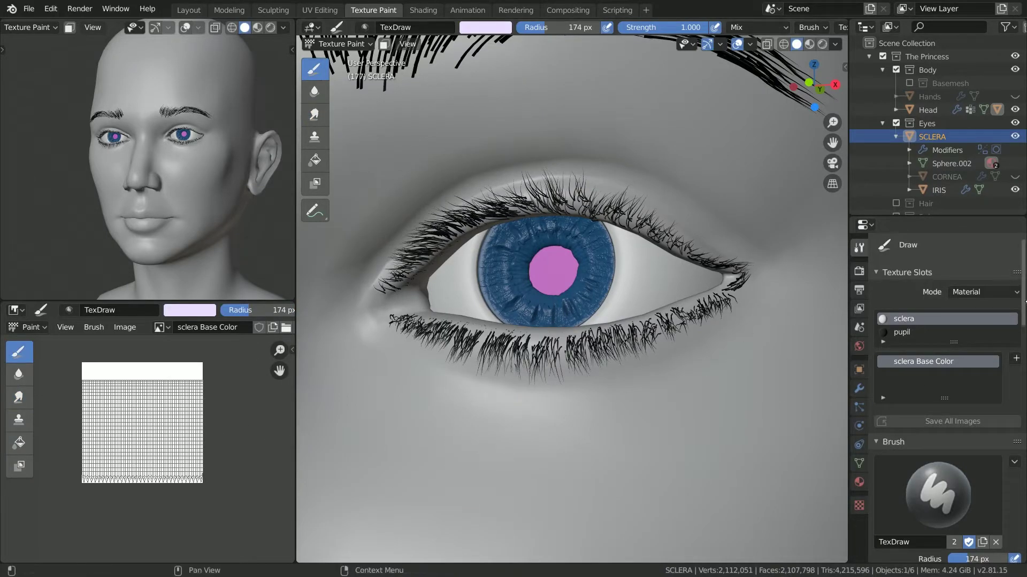
# Step: Choose Palette.001 for the brush and set the primary colour to pure red
pyautogui.scroll(-5, 941, 375)
pyautogui.scroll(1, 941, 374)
pyautogui.click(882, 381)
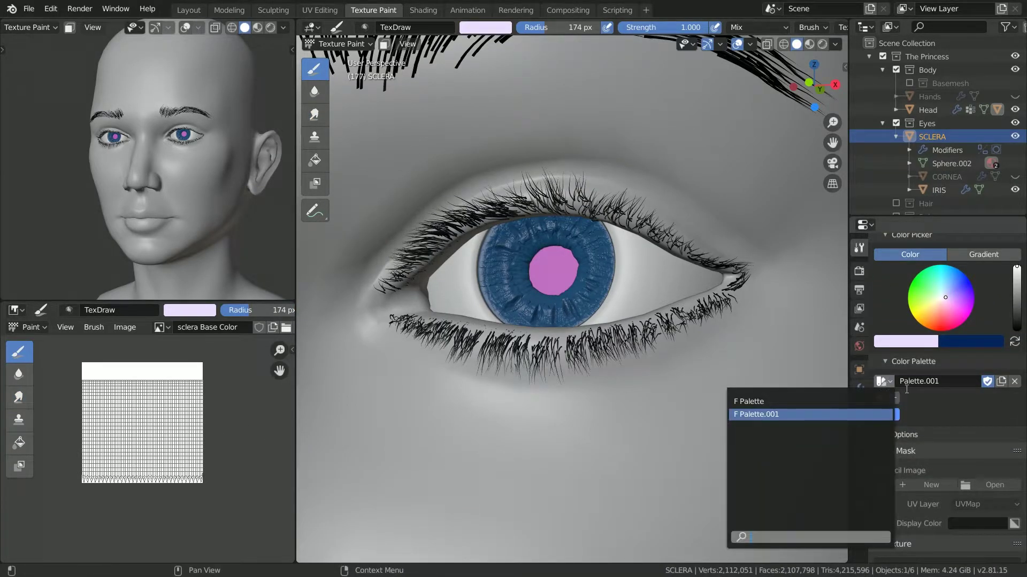
pyautogui.click(919, 339)
pyautogui.moveTo(858, 313)
pyautogui.mouseDown()
pyautogui.moveTo(939, 312)
pyautogui.moveTo(820, 296)
pyautogui.mouseUp()
# Step: Set the brush radius to 500 px and paint soft red strokes across the UV grid of the sclera Base Color image
pyautogui.press('f')
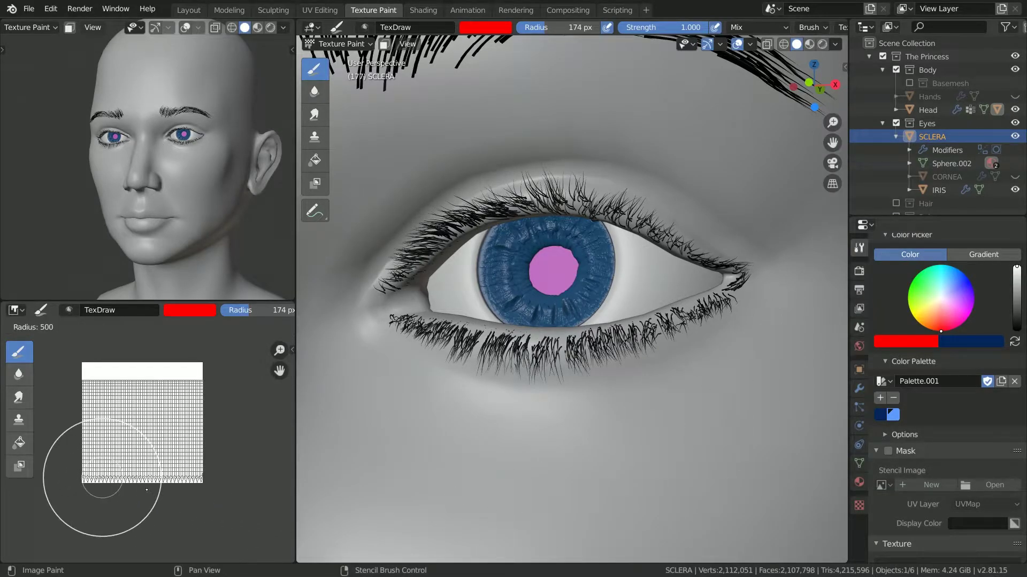
pyautogui.click(61, 480)
pyautogui.moveTo(195, 475)
pyautogui.mouseDown()
pyautogui.moveTo(230, 474)
pyautogui.moveTo(43, 474)
pyautogui.mouseUp()
pyautogui.moveTo(236, 448); pyautogui.dragTo(18, 445)
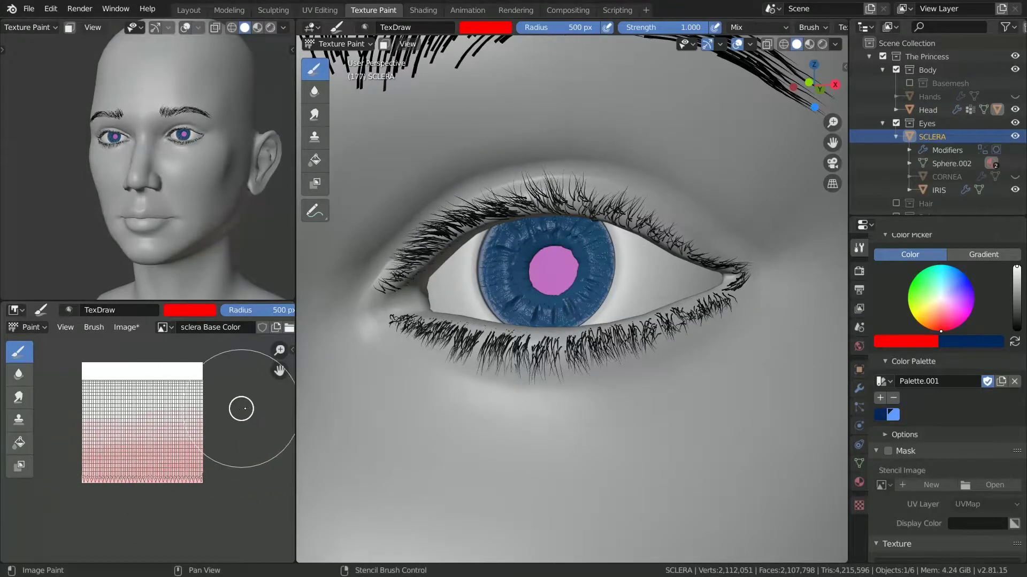
pyautogui.moveTo(162, 410); pyautogui.dragTo(229, 392)
pyautogui.moveTo(96, 413); pyautogui.dragTo(193, 405)
pyautogui.moveTo(337, 408)
pyautogui.keyDown('alt'); pyautogui.mouseDown()
pyautogui.moveTo(419, 424)
pyautogui.moveTo(408, 428)
pyautogui.mouseUp(); pyautogui.keyUp('alt')
pyautogui.keyDown('ctrl'); pyautogui.keyDown('alt'); pyautogui.moveTo(409, 428); pyautogui.dragTo(413, 419); pyautogui.keyUp('alt'); pyautogui.keyUp('ctrl')
pyautogui.keyDown('ctrl'); pyautogui.keyDown('alt'); pyautogui.moveTo(125, 419); pyautogui.dragTo(124, 374); pyautogui.keyUp('alt'); pyautogui.keyUp('ctrl')
pyautogui.moveTo(123, 374)
pyautogui.keyDown('alt'); pyautogui.keyDown('shift'); pyautogui.mouseDown()
pyautogui.moveTo(128, 434)
pyautogui.moveTo(129, 420)
pyautogui.mouseUp(); pyautogui.keyUp('shift'); pyautogui.keyUp('alt')
pyautogui.moveTo(172, 452)
pyautogui.mouseDown()
pyautogui.moveTo(79, 444)
pyautogui.moveTo(256, 419)
pyautogui.mouseUp()
pyautogui.moveTo(48, 431)
pyautogui.mouseDown()
pyautogui.moveTo(194, 424)
pyautogui.moveTo(256, 438)
pyautogui.mouseUp()
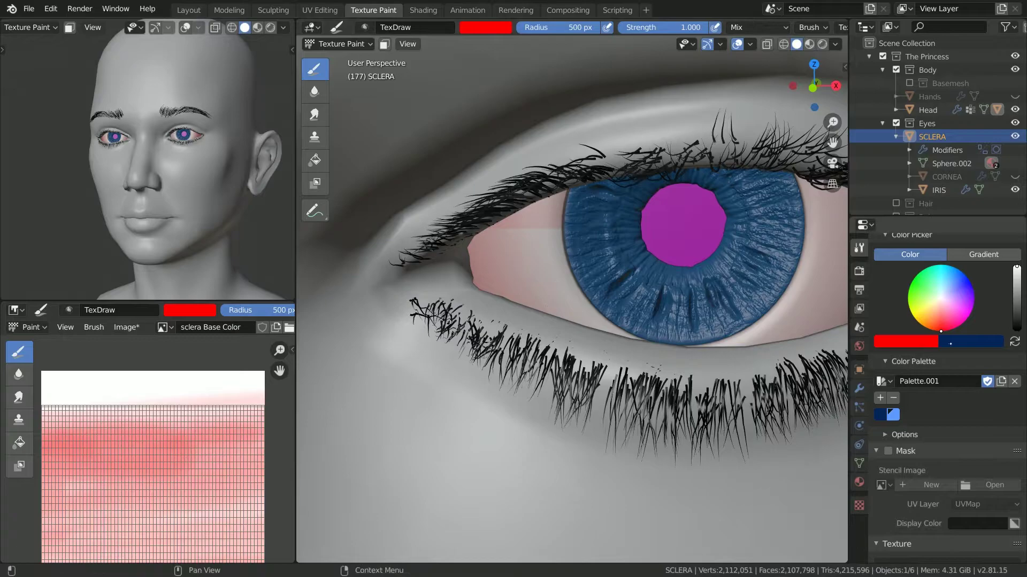
# Step: Set the secondary brush colour to white
pyautogui.click(945, 342)
pyautogui.moveTo(920, 321); pyautogui.dragTo(967, 308)
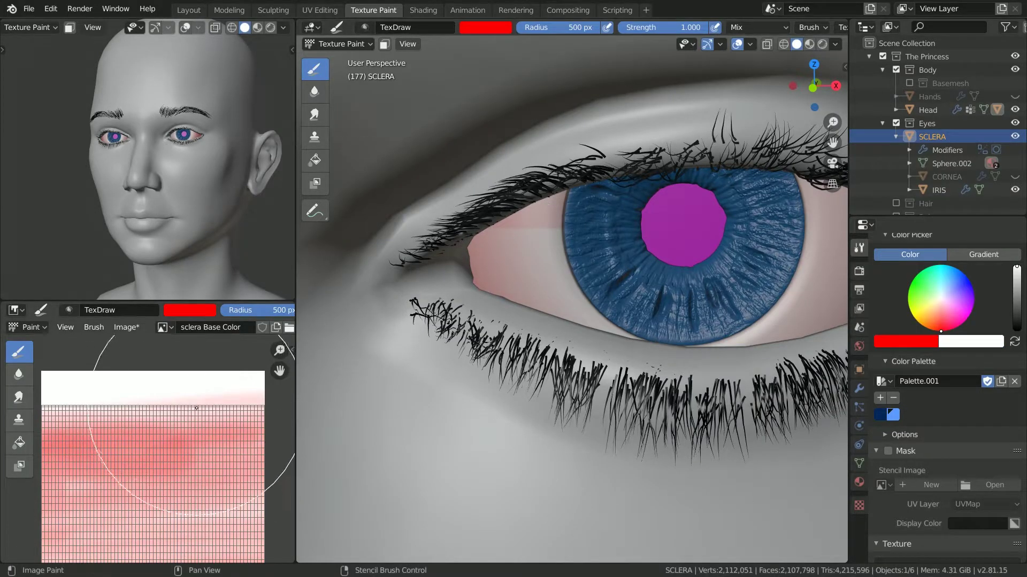
# Step: Swap the brush colour to white, paint over the UV grid's upper edge, and lighten the visible sclera with a 336 px radius
pyautogui.press('x')
pyautogui.moveTo(200, 388); pyautogui.dragTo(166, 403)
pyautogui.press('f')
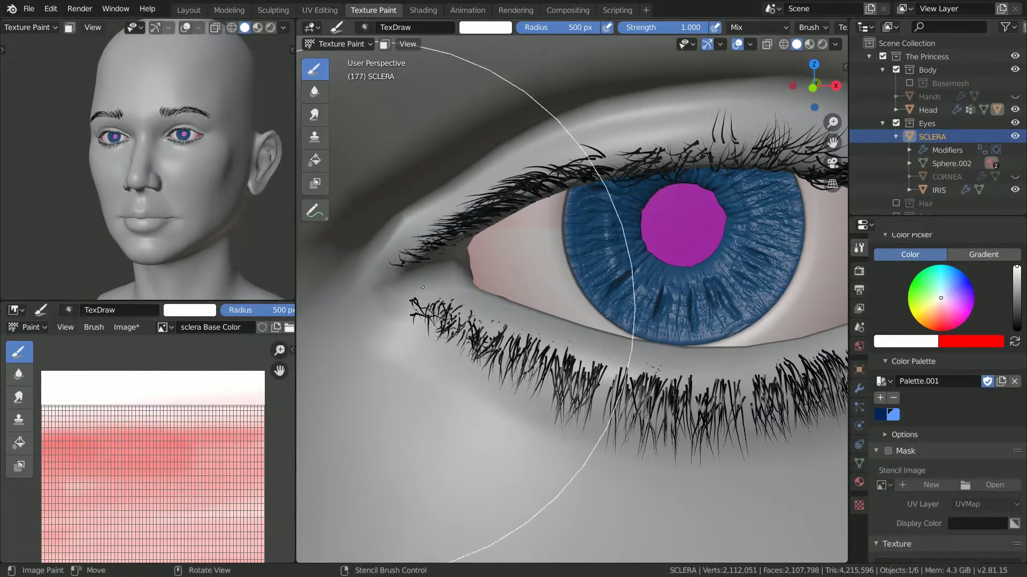
pyautogui.click(560, 210)
pyautogui.moveTo(560, 210); pyautogui.dragTo(544, 202)
pyautogui.press('f')
pyautogui.click(728, 250)
pyautogui.moveTo(620, 200)
pyautogui.mouseDown()
pyautogui.moveTo(611, 178)
pyautogui.moveTo(584, 173)
pyautogui.moveTo(757, 253)
pyautogui.moveTo(710, 314)
pyautogui.moveTo(762, 259)
pyautogui.mouseUp()
pyautogui.moveTo(646, 286)
pyautogui.keyDown('alt'); pyautogui.keyDown('shift'); pyautogui.mouseDown()
pyautogui.moveTo(434, 345)
pyautogui.moveTo(710, 295)
pyautogui.moveTo(660, 322)
pyautogui.moveTo(709, 343)
pyautogui.mouseUp(); pyautogui.keyUp('shift'); pyautogui.keyUp('alt')
# Step: Hide the head and paint red over the seam on the side of the eyeball with a 166 px radius
pyautogui.click(1016, 110)
pyautogui.keyDown('alt'); pyautogui.keyDown('shift'); pyautogui.moveTo(521, 342); pyautogui.dragTo(628, 377); pyautogui.keyUp('shift'); pyautogui.keyUp('alt')
pyautogui.keyDown('ctrl'); pyautogui.keyDown('alt'); pyautogui.moveTo(631, 391); pyautogui.dragTo(636, 376); pyautogui.keyUp('alt'); pyautogui.keyUp('ctrl')
pyautogui.scroll(3, 637, 375)
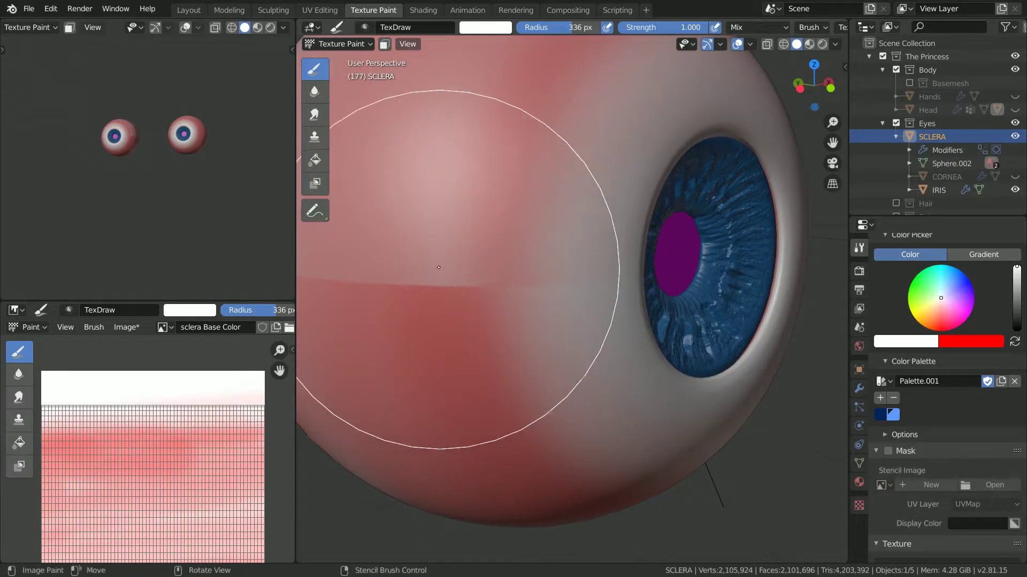
pyautogui.press('x')
pyautogui.press('f')
pyautogui.click(488, 333)
pyautogui.moveTo(521, 326)
pyautogui.keyDown('alt'); pyautogui.keyDown('shift'); pyautogui.mouseDown()
pyautogui.moveTo(538, 383)
pyautogui.moveTo(526, 415)
pyautogui.mouseUp(); pyautogui.keyUp('shift'); pyautogui.keyUp('alt')
pyautogui.moveTo(490, 352); pyautogui.dragTo(509, 318)
pyautogui.moveTo(497, 414)
pyautogui.mouseDown()
pyautogui.moveTo(533, 268)
pyautogui.moveTo(530, 420)
pyautogui.mouseUp()
pyautogui.keyDown('alt'); pyautogui.moveTo(530, 419); pyautogui.dragTo(566, 400); pyautogui.keyUp('alt')
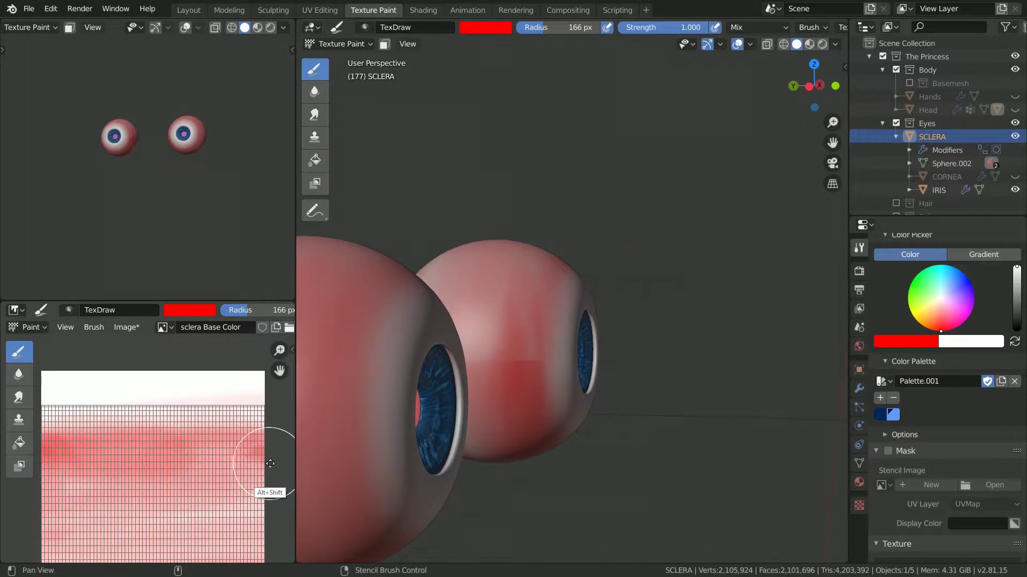
# Step: Set the brush radius to 306 px and paint red along both side edges and the upper band of the UV grid
pyautogui.scroll(-1, 259, 436)
pyautogui.press('f')
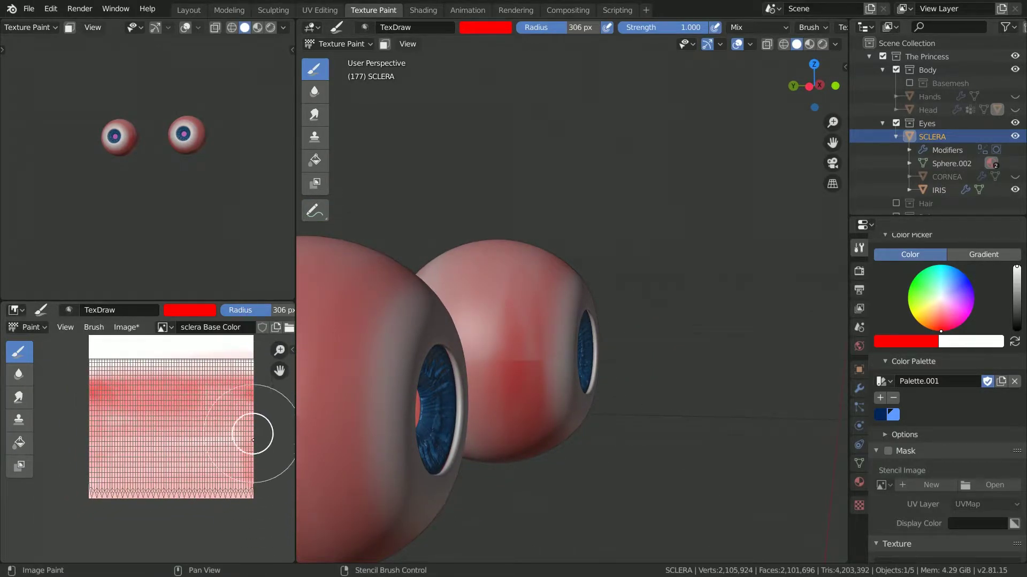
pyautogui.moveTo(252, 433); pyautogui.dragTo(254, 503)
pyautogui.moveTo(94, 414); pyautogui.dragTo(250, 389)
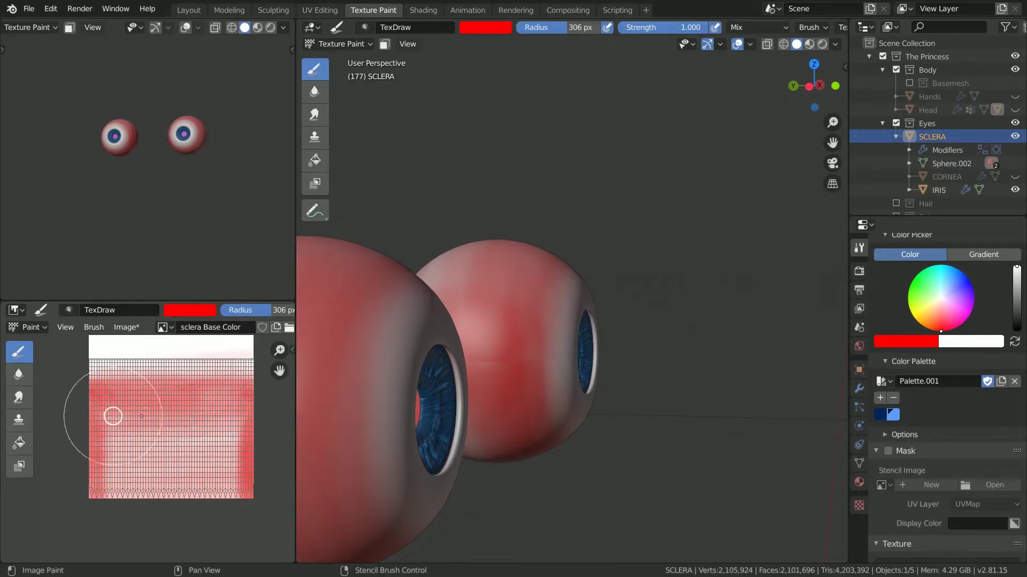
# Step: Choose the Smear brush with a 71 px radius and smear the red across the seam on the side of the eyeball
pyautogui.moveTo(539, 436)
pyautogui.keyDown('alt'); pyautogui.mouseDown(button='middle')
pyautogui.moveTo(437, 408)
pyautogui.moveTo(509, 420)
pyautogui.mouseUp(button='middle'); pyautogui.keyUp('alt')
pyautogui.moveTo(509, 420)
pyautogui.keyDown('ctrl'); pyautogui.keyDown('alt'); pyautogui.mouseDown(button='middle')
pyautogui.moveTo(481, 391)
pyautogui.moveTo(409, 372)
pyautogui.mouseUp(button='middle'); pyautogui.keyUp('alt'); pyautogui.keyUp('ctrl')
pyautogui.click(19, 398)
pyautogui.press('f')
pyautogui.click(466, 337)
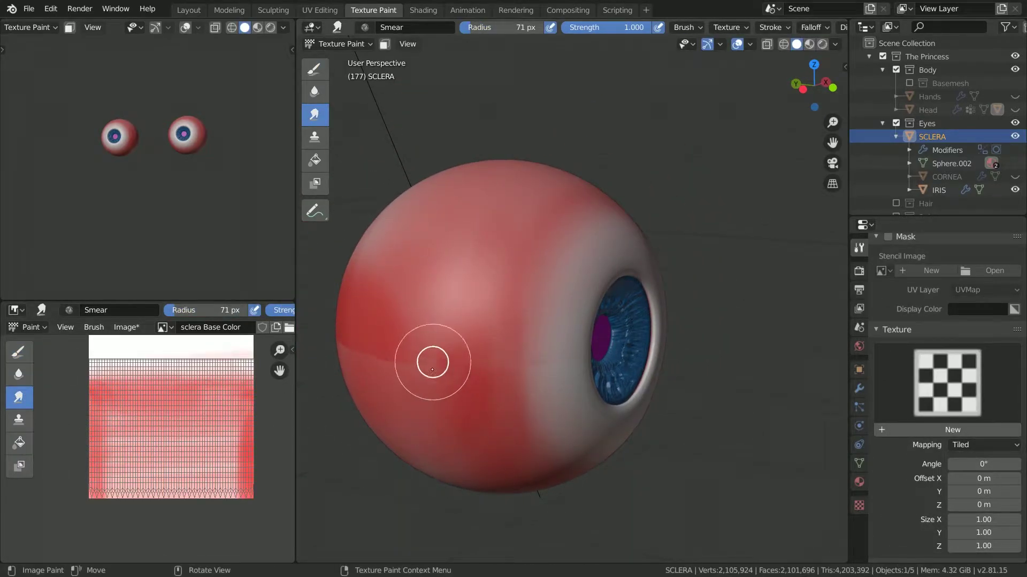
pyautogui.moveTo(400, 378); pyautogui.dragTo(476, 425, button='middle')
# Step: Choose the Soften brush with a 118 px radius and blur the red seam around the back of the eyeball
pyautogui.click(18, 375)
pyautogui.press('f')
pyautogui.click(464, 359)
pyautogui.moveTo(359, 342); pyautogui.dragTo(366, 350)
pyautogui.moveTo(364, 347)
pyautogui.keyDown('shift'); pyautogui.mouseDown(button='middle')
pyautogui.moveTo(593, 410)
pyautogui.moveTo(558, 408)
pyautogui.mouseUp(button='middle'); pyautogui.keyUp('shift')
pyautogui.moveTo(557, 407); pyautogui.dragTo(551, 405)
pyautogui.moveTo(619, 422); pyautogui.dragTo(509, 383, button='middle')
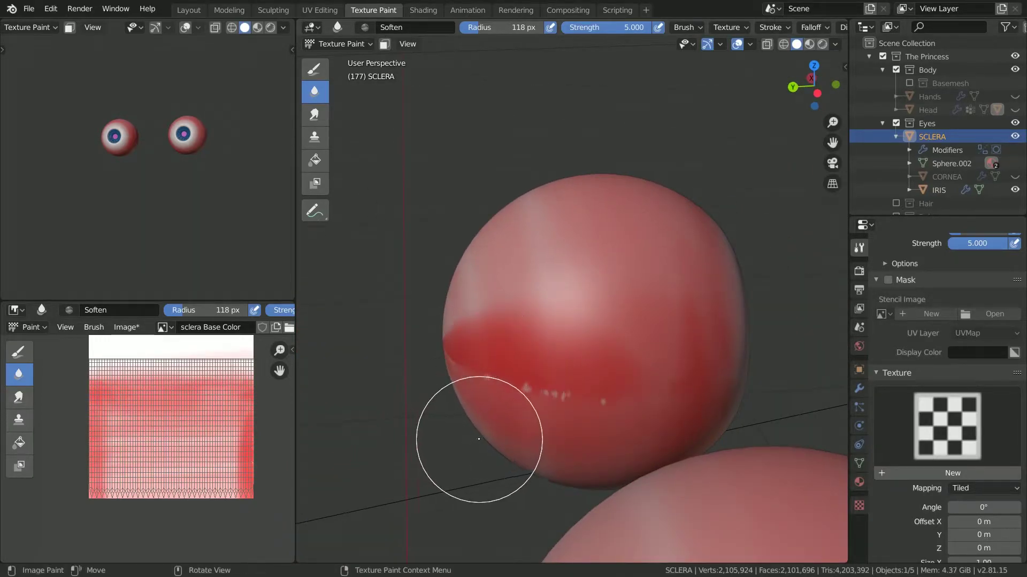
pyautogui.moveTo(479, 472); pyautogui.dragTo(447, 458, button='middle')
# Step: Smear the remaining seam on the back and side of the eyeball, enlarging the Smear brush radius to 226 px
pyautogui.click(11, 395)
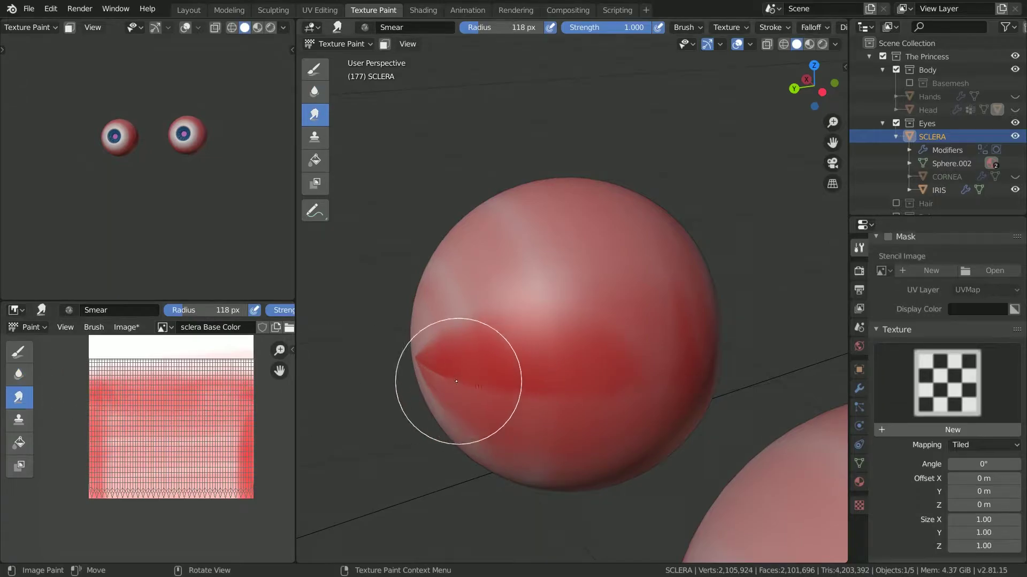
pyautogui.moveTo(619, 427)
pyautogui.mouseDown(button='middle')
pyautogui.moveTo(663, 417)
pyautogui.moveTo(607, 465)
pyautogui.moveTo(481, 251)
pyautogui.mouseUp(button='middle')
pyautogui.moveTo(479, 318); pyautogui.dragTo(467, 275, button='middle')
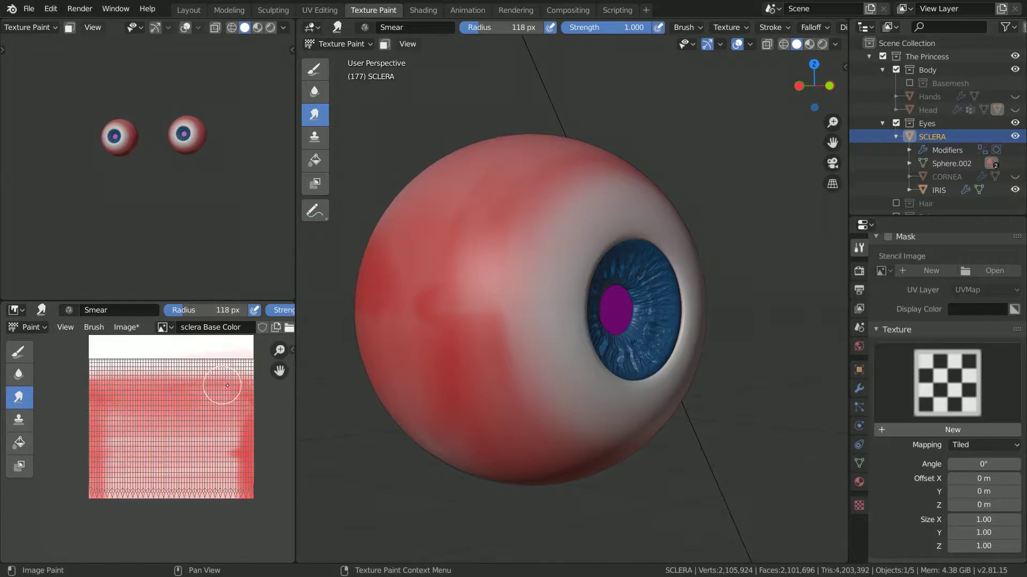
pyautogui.press('f')
pyautogui.click(470, 344)
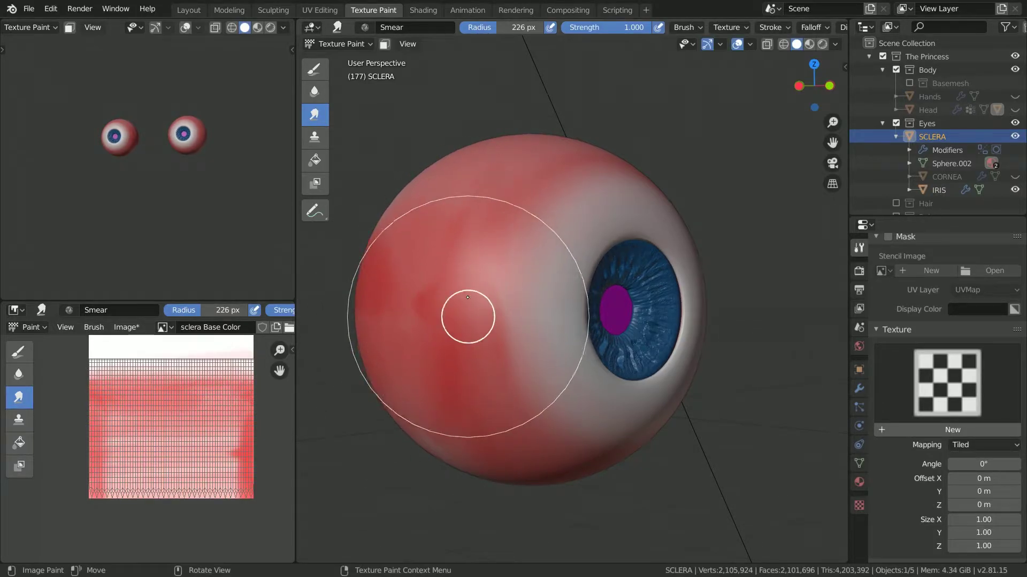
# Step: Switch to the Draw brush with a 101 px radius and paint stronger red along the side of the eyeball
pyautogui.click(314, 69)
pyautogui.press('f')
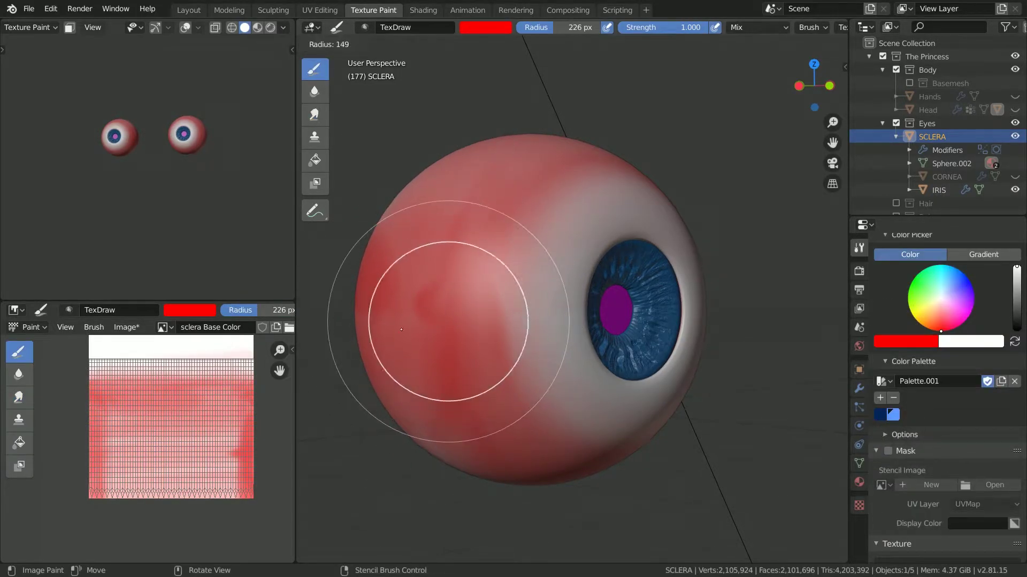
pyautogui.click(411, 327)
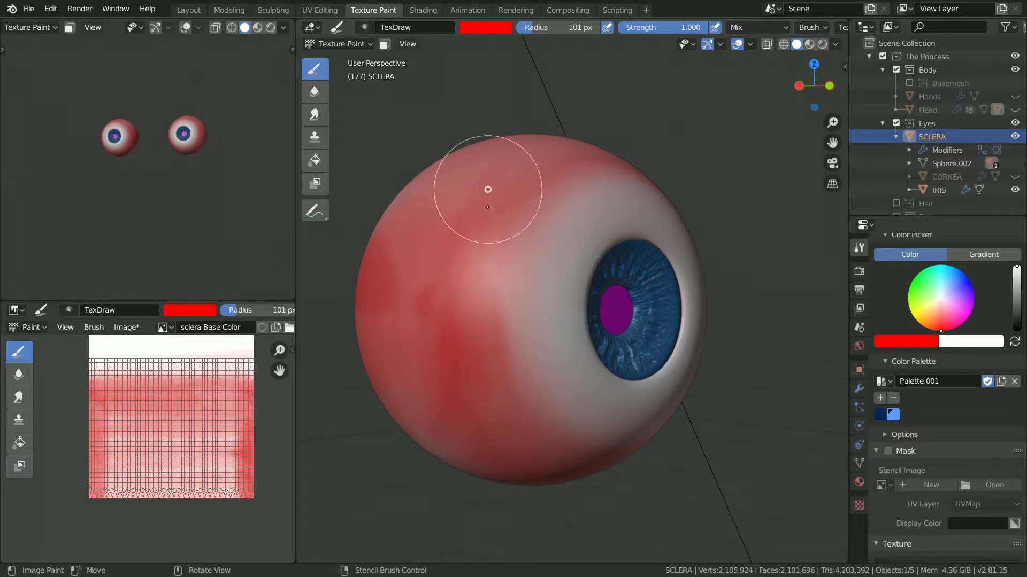
pyautogui.moveTo(513, 422); pyautogui.dragTo(483, 419, button='middle')
pyautogui.moveTo(484, 346); pyautogui.dragTo(481, 334)
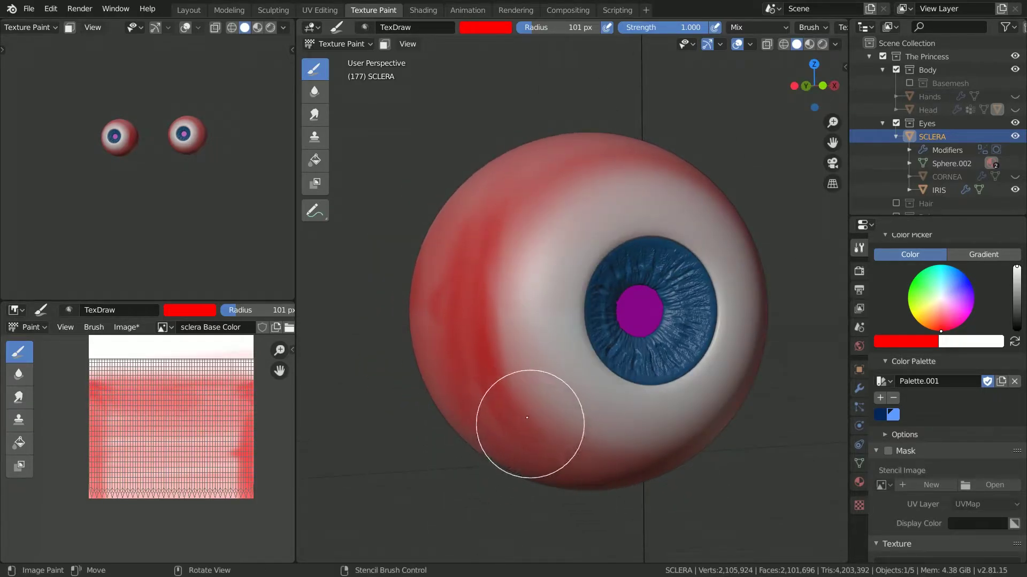
pyautogui.keyDown('shift'); pyautogui.moveTo(529, 422); pyautogui.dragTo(588, 529, button='middle'); pyautogui.keyUp('shift')
# Step: Soften the edges of the new red strokes around the side of the eyeball with a 101 px radius
pyautogui.click(314, 92)
pyautogui.moveTo(511, 403); pyautogui.dragTo(528, 415)
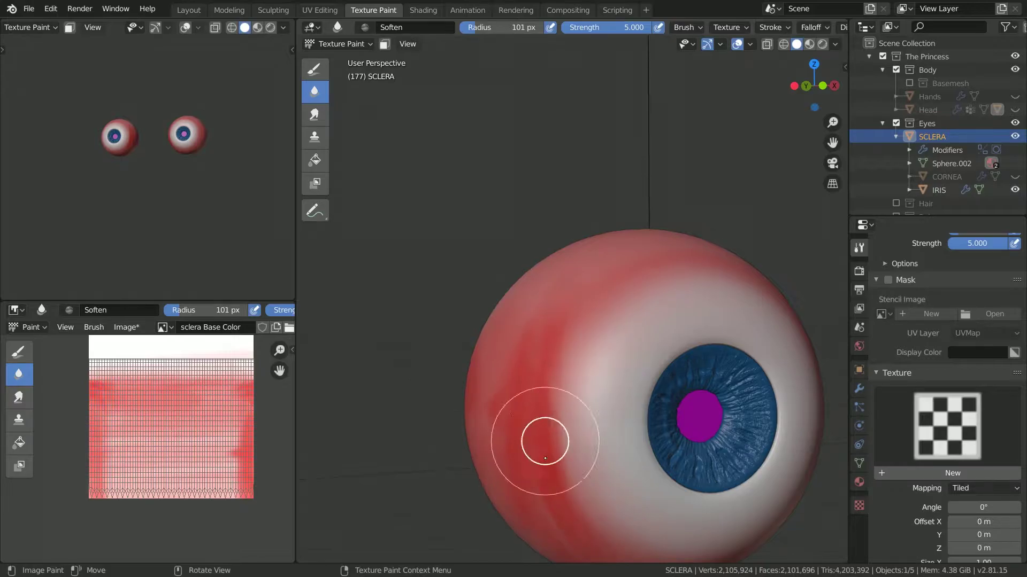
pyautogui.keyDown('shift'); pyautogui.moveTo(552, 514); pyautogui.dragTo(498, 375, button='middle'); pyautogui.keyUp('shift')
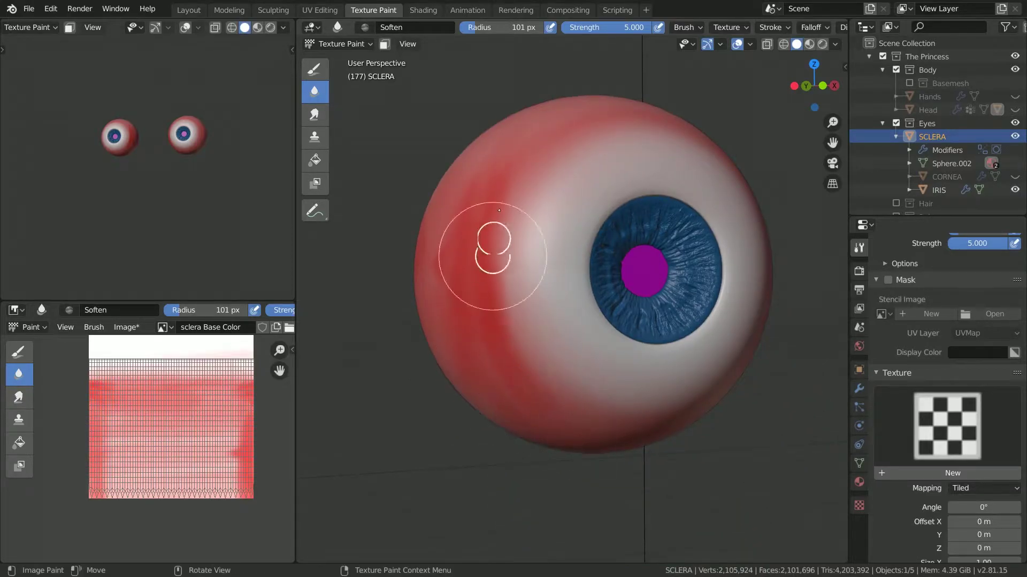
pyautogui.moveTo(468, 248); pyautogui.dragTo(456, 214, button='middle')
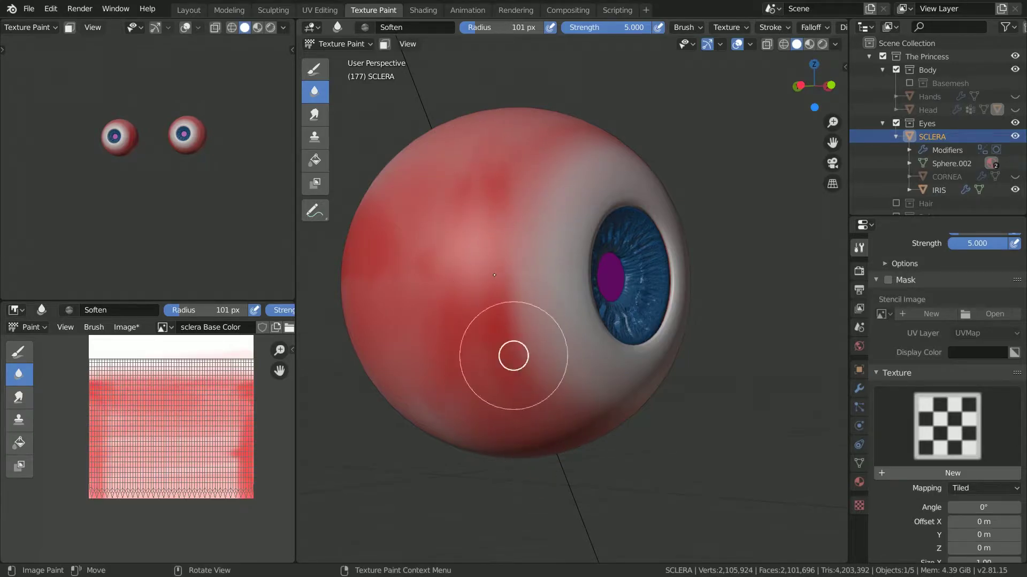
pyautogui.moveTo(477, 262); pyautogui.dragTo(496, 304, button='middle')
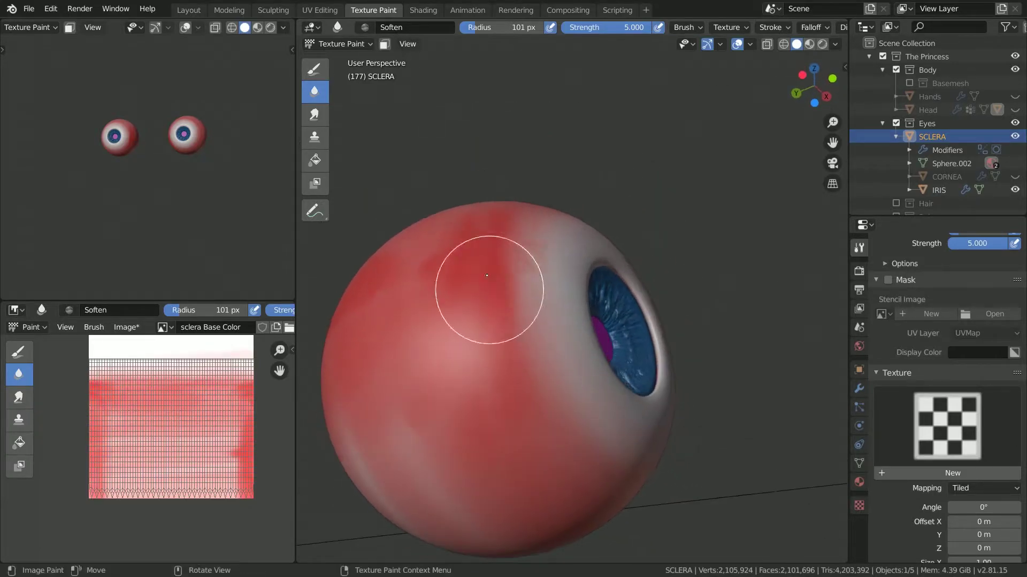
pyautogui.keyDown('alt'); pyautogui.moveTo(510, 303); pyautogui.dragTo(529, 421); pyautogui.keyUp('alt')
pyautogui.keyDown('alt'); pyautogui.keyDown('shift'); pyautogui.moveTo(519, 214); pyautogui.dragTo(517, 337); pyautogui.keyUp('shift'); pyautogui.keyUp('alt')
pyautogui.keyDown('alt'); pyautogui.moveTo(516, 338); pyautogui.dragTo(524, 359, button='middle'); pyautogui.keyUp('alt')
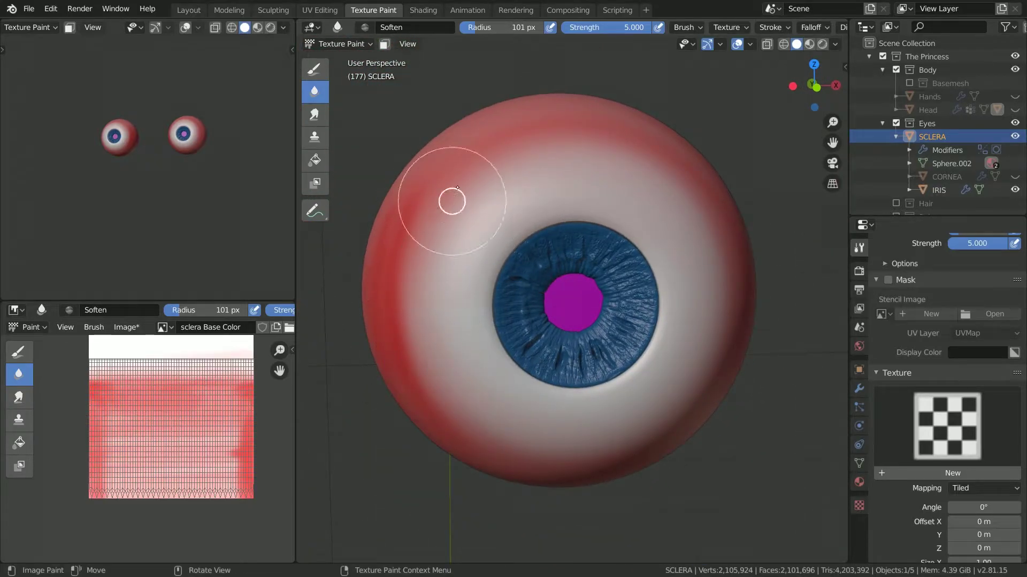
# Step: Smear the red and white boundary above the iris into irregular streaks, increasing the Smear radius to 277 px
pyautogui.click(315, 114)
pyautogui.moveTo(444, 232); pyautogui.dragTo(520, 148)
pyautogui.keyDown('alt'); pyautogui.moveTo(518, 149); pyautogui.dragTo(514, 204); pyautogui.keyUp('alt')
pyautogui.keyDown('alt'); pyautogui.moveTo(633, 183); pyautogui.dragTo(591, 213); pyautogui.keyUp('alt')
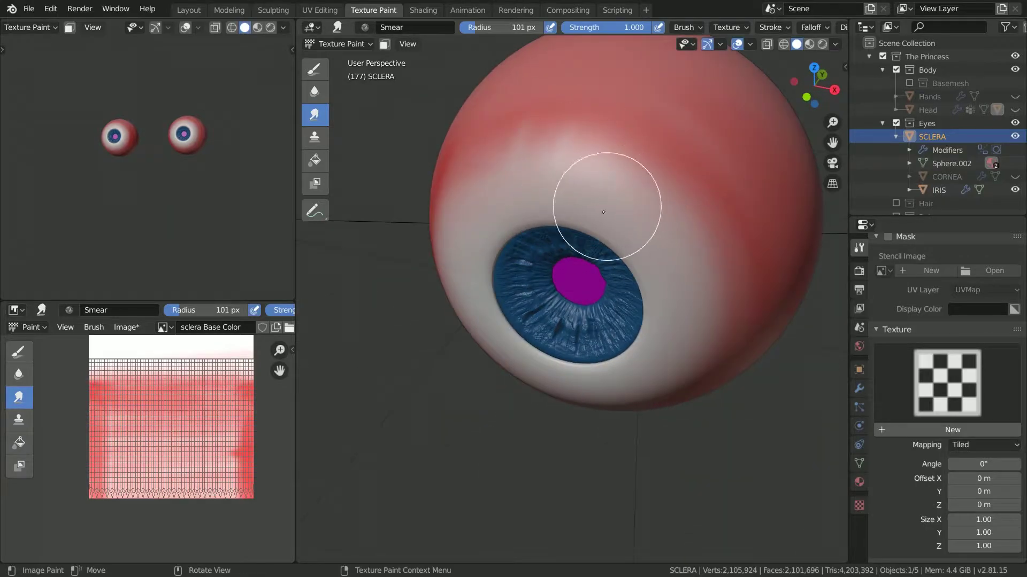
pyautogui.press('f')
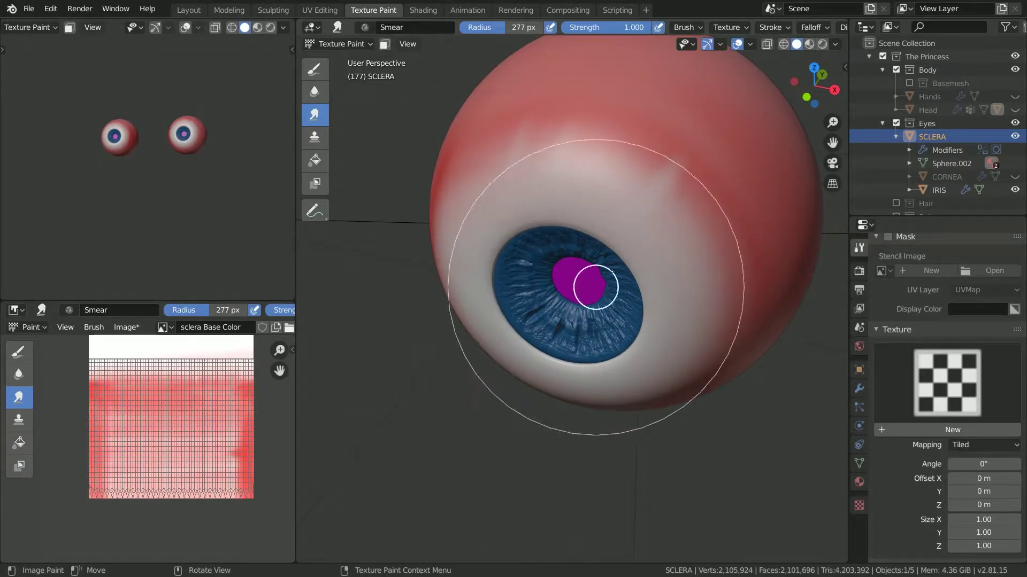
# Step: Smear the red boundary above and beside the iris with the 277 px brush to make it uneven
pyautogui.moveTo(571, 345); pyautogui.dragTo(599, 345, button='middle')
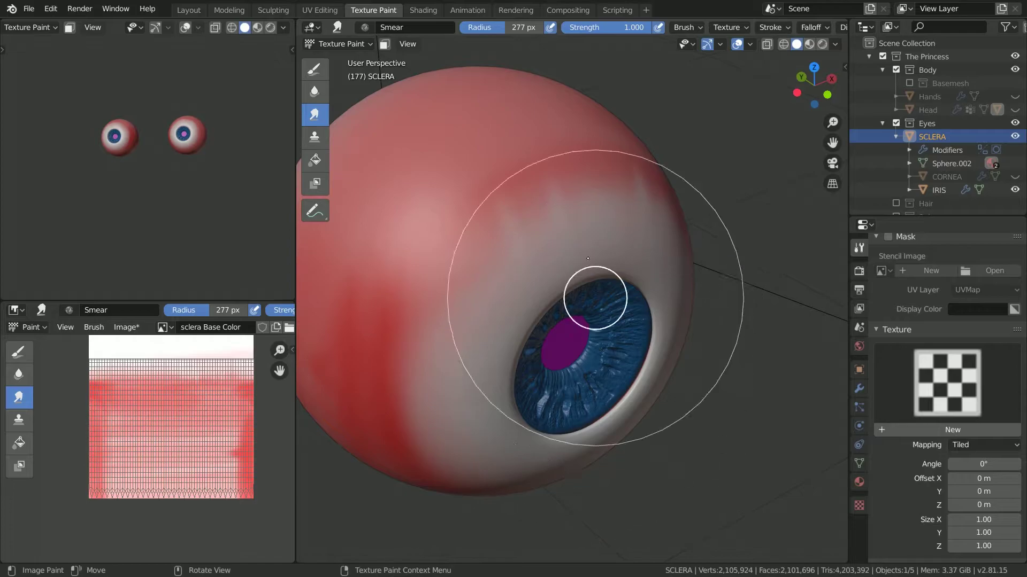
pyautogui.moveTo(535, 207); pyautogui.dragTo(524, 184)
pyautogui.moveTo(581, 377); pyautogui.dragTo(433, 254)
pyautogui.moveTo(544, 324); pyautogui.dragTo(459, 289)
pyautogui.moveTo(548, 355); pyautogui.dragTo(417, 322)
pyautogui.moveTo(516, 350); pyautogui.dragTo(443, 315)
pyautogui.moveTo(572, 481)
pyautogui.keyDown('alt'); pyautogui.keyDown('shift'); pyautogui.mouseDown()
pyautogui.moveTo(534, 295)
pyautogui.moveTo(631, 428)
pyautogui.mouseUp(); pyautogui.keyUp('shift'); pyautogui.keyUp('alt')
pyautogui.moveTo(623, 391)
pyautogui.keyDown('alt'); pyautogui.mouseDown()
pyautogui.moveTo(620, 359)
pyautogui.moveTo(465, 388)
pyautogui.mouseUp(); pyautogui.keyUp('alt')
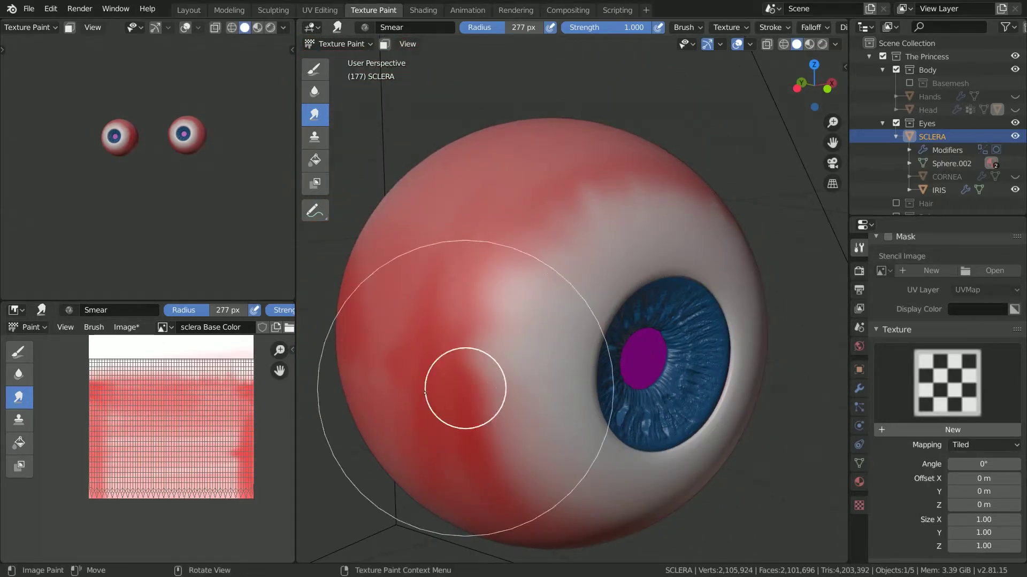
# Step: Continue smearing the red areas around both sides of the eyeball to break up the straight boundaries
pyautogui.moveTo(540, 425); pyautogui.dragTo(484, 436)
pyautogui.moveTo(588, 466)
pyautogui.mouseDown()
pyautogui.moveTo(531, 454)
pyautogui.moveTo(455, 334)
pyautogui.mouseUp()
pyautogui.moveTo(527, 300); pyautogui.dragTo(423, 320)
pyautogui.moveTo(383, 227)
pyautogui.mouseDown()
pyautogui.moveTo(431, 193)
pyautogui.moveTo(521, 179)
pyautogui.moveTo(402, 211)
pyautogui.moveTo(455, 277)
pyautogui.moveTo(420, 294)
pyautogui.mouseUp()
pyautogui.moveTo(554, 345)
pyautogui.keyDown('alt'); pyautogui.mouseDown()
pyautogui.moveTo(527, 315)
pyautogui.moveTo(484, 369)
pyautogui.mouseUp(); pyautogui.keyUp('alt')
pyautogui.moveTo(425, 332); pyautogui.dragTo(439, 271)
pyautogui.moveTo(439, 272); pyautogui.dragTo(594, 340, button='middle')
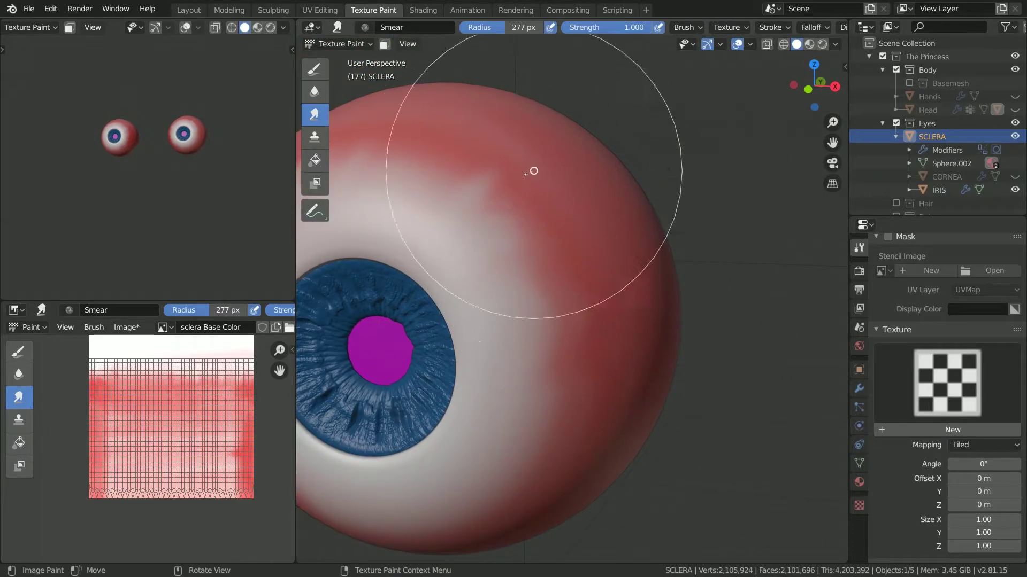
pyautogui.moveTo(458, 126); pyautogui.dragTo(472, 139, button='middle')
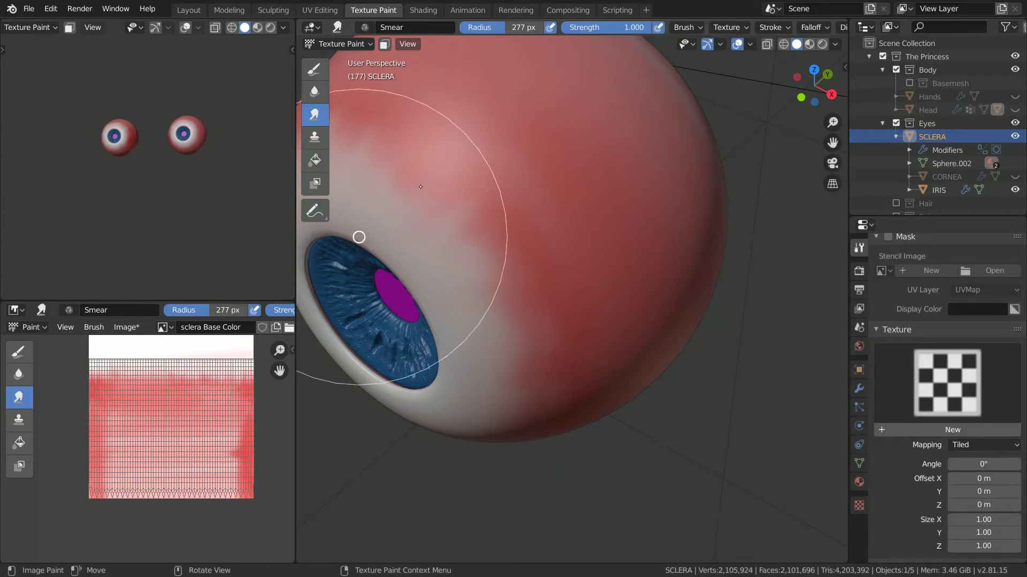
# Step: Unhide the head and check the smeared sclera colour at the corner of the eye
pyautogui.click(1016, 110)
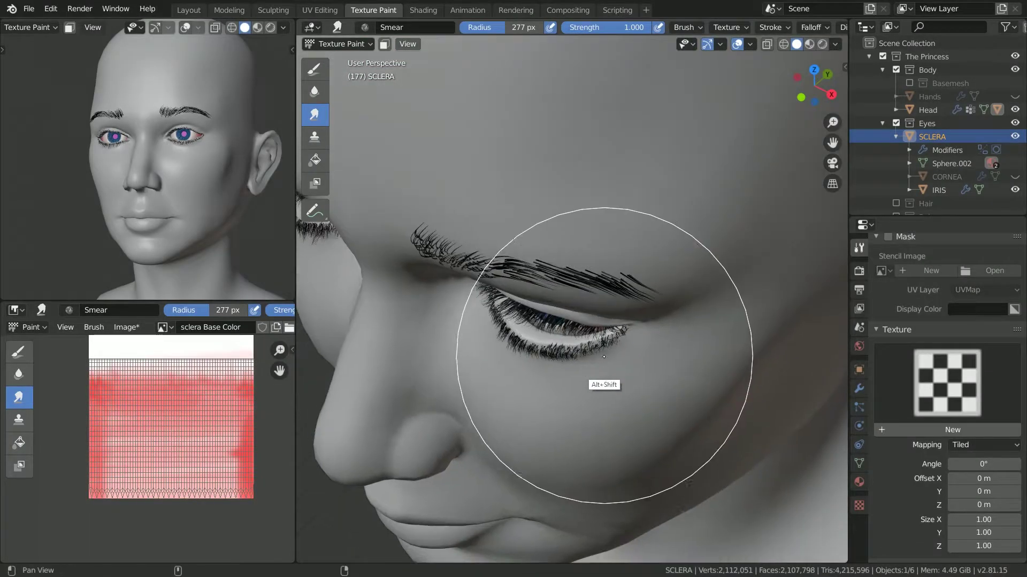
pyautogui.keyDown('alt'); pyautogui.moveTo(604, 356); pyautogui.dragTo(605, 256); pyautogui.keyUp('alt')
pyautogui.keyDown('alt'); pyautogui.keyDown('shift'); pyautogui.moveTo(605, 319); pyautogui.dragTo(812, 385); pyautogui.keyUp('shift'); pyautogui.keyUp('alt')
pyautogui.keyDown('ctrl'); pyautogui.keyDown('alt'); pyautogui.moveTo(504, 436); pyautogui.dragTo(503, 339); pyautogui.keyUp('alt'); pyautogui.keyUp('ctrl')
pyautogui.moveTo(585, 379)
pyautogui.mouseDown()
pyautogui.moveTo(637, 389)
pyautogui.moveTo(626, 436)
pyautogui.mouseUp()
pyautogui.moveTo(641, 442); pyautogui.dragTo(688, 390, button='middle')
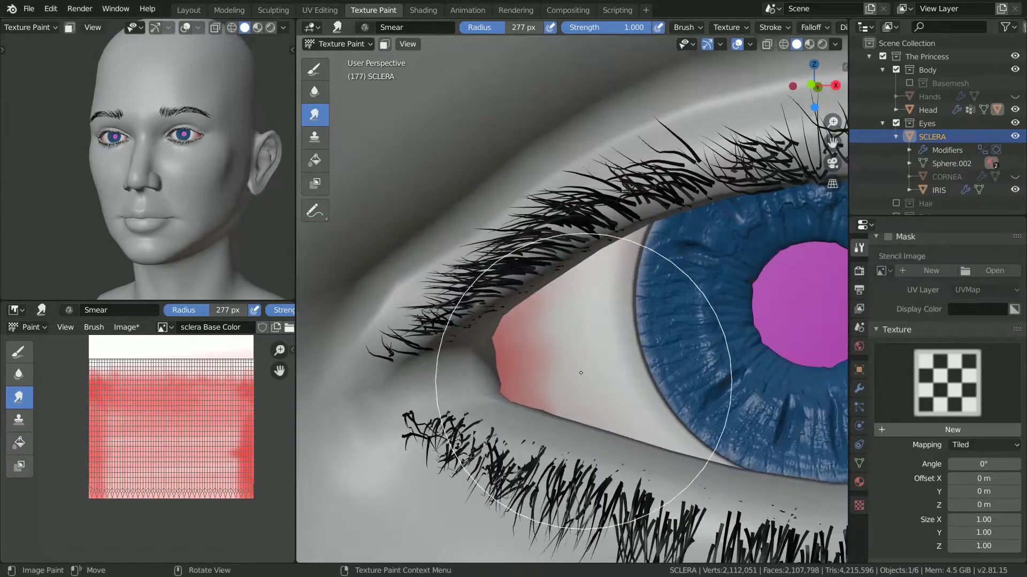
# Step: Choose the Draw brush with a 4 px radius and paint thin red veins in the narrow corner of the eye
pyautogui.click(318, 64)
pyautogui.press('f')
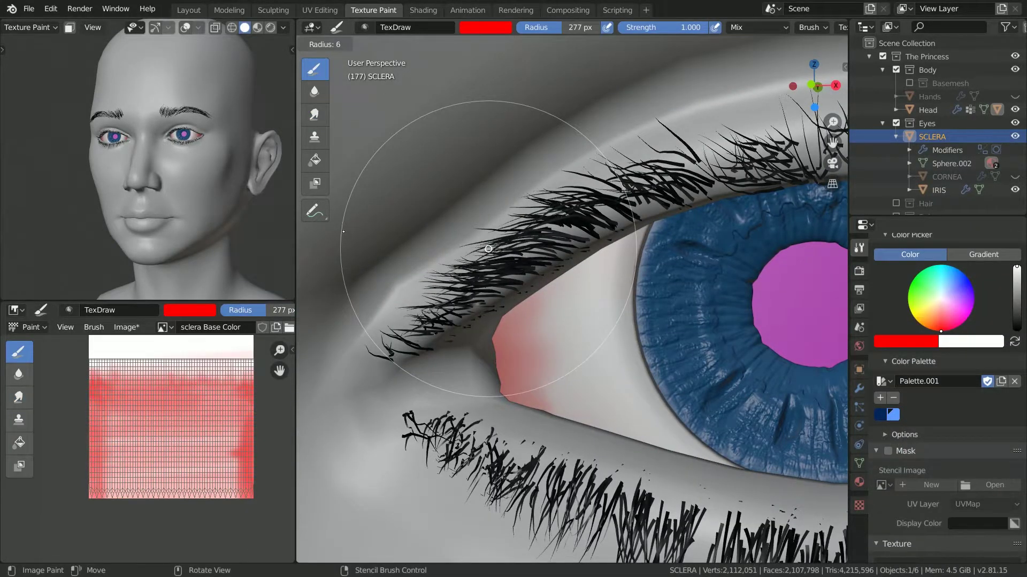
pyautogui.click(345, 232)
pyautogui.keyDown('alt'); pyautogui.moveTo(559, 405); pyautogui.dragTo(468, 364); pyautogui.keyUp('alt')
pyautogui.keyDown('alt'); pyautogui.moveTo(544, 363); pyautogui.dragTo(529, 383); pyautogui.keyUp('alt')
pyautogui.keyDown('ctrl'); pyautogui.keyDown('alt'); pyautogui.moveTo(510, 348); pyautogui.dragTo(585, 297); pyautogui.keyUp('alt'); pyautogui.keyUp('ctrl')
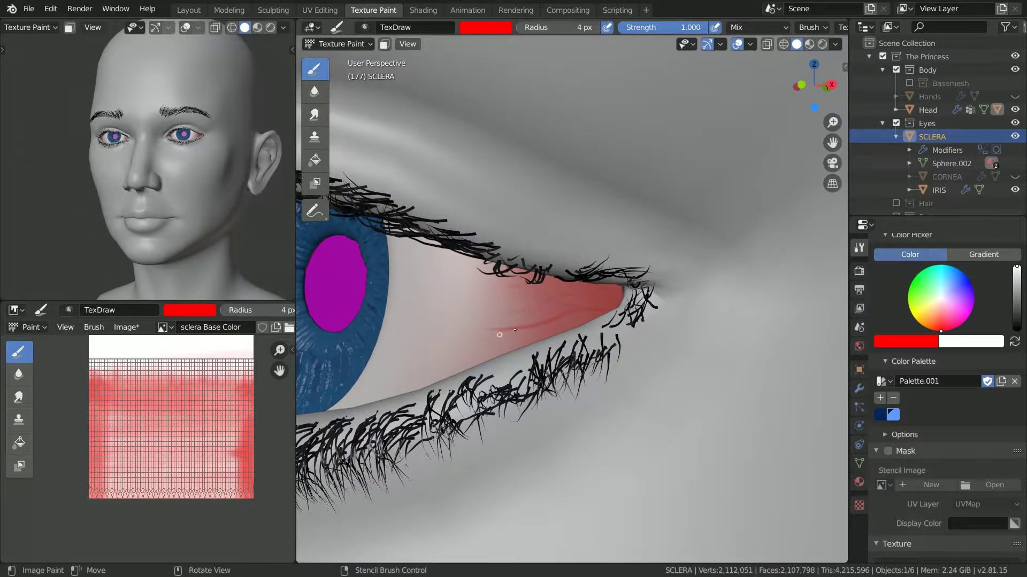
pyautogui.keyDown('ctrl'); pyautogui.keyDown('alt'); pyautogui.moveTo(461, 359); pyautogui.dragTo(458, 389); pyautogui.keyUp('alt'); pyautogui.keyUp('ctrl')
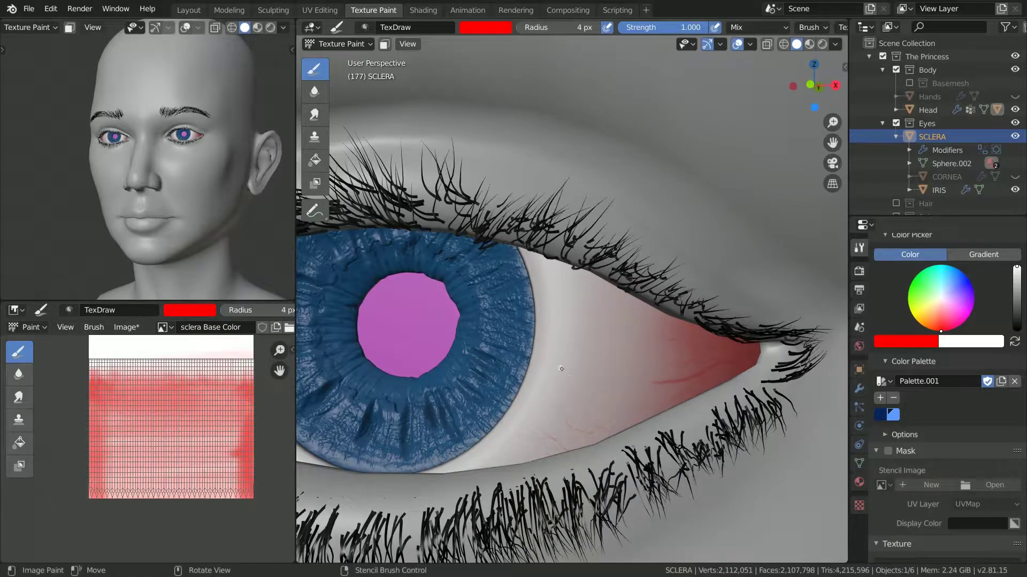
# Step: Set the brush radius to 7 px and paint branching red veins from both eye corners towards the iris
pyautogui.press('f')
pyautogui.click(592, 390)
pyautogui.keyDown('shift'); pyautogui.moveTo(778, 374); pyautogui.dragTo(621, 351, button='middle'); pyautogui.keyUp('shift')
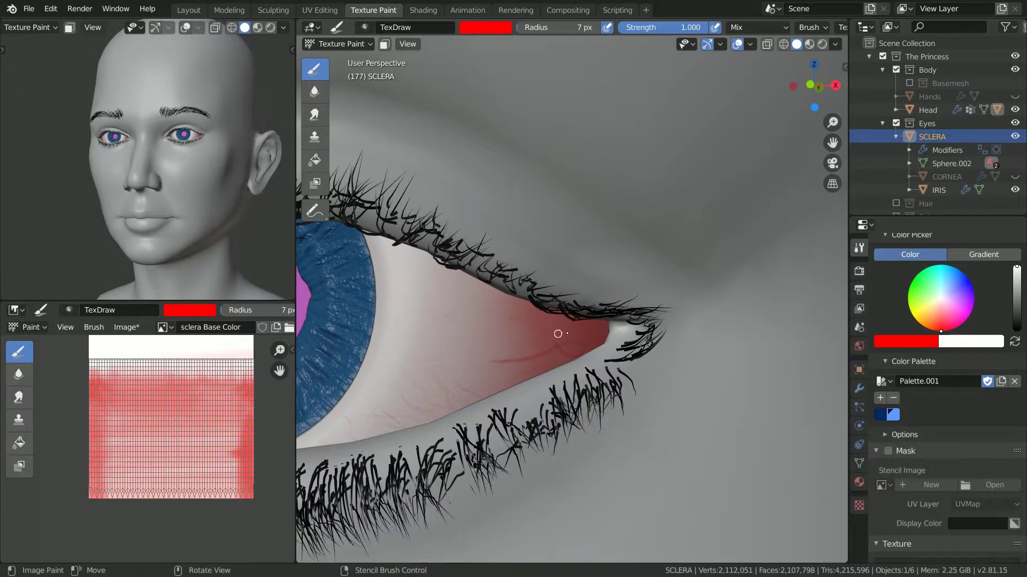
pyautogui.moveTo(529, 391); pyautogui.dragTo(539, 393, button='middle')
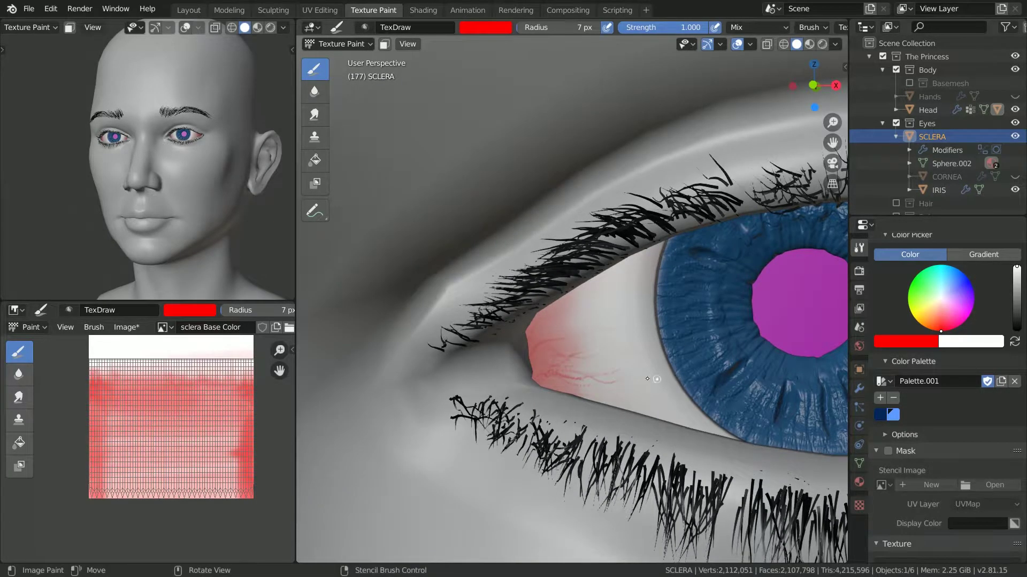
pyautogui.moveTo(611, 303); pyautogui.dragTo(649, 314)
pyautogui.moveTo(625, 349); pyautogui.dragTo(649, 358)
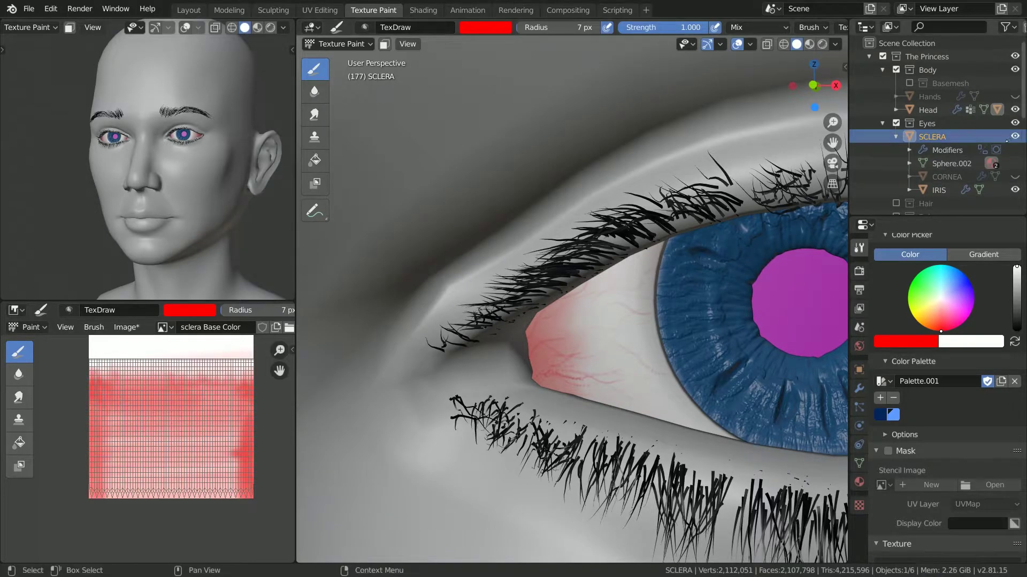
pyautogui.keyDown('shift'); pyautogui.moveTo(634, 365); pyautogui.dragTo(582, 386, button='middle'); pyautogui.keyUp('shift')
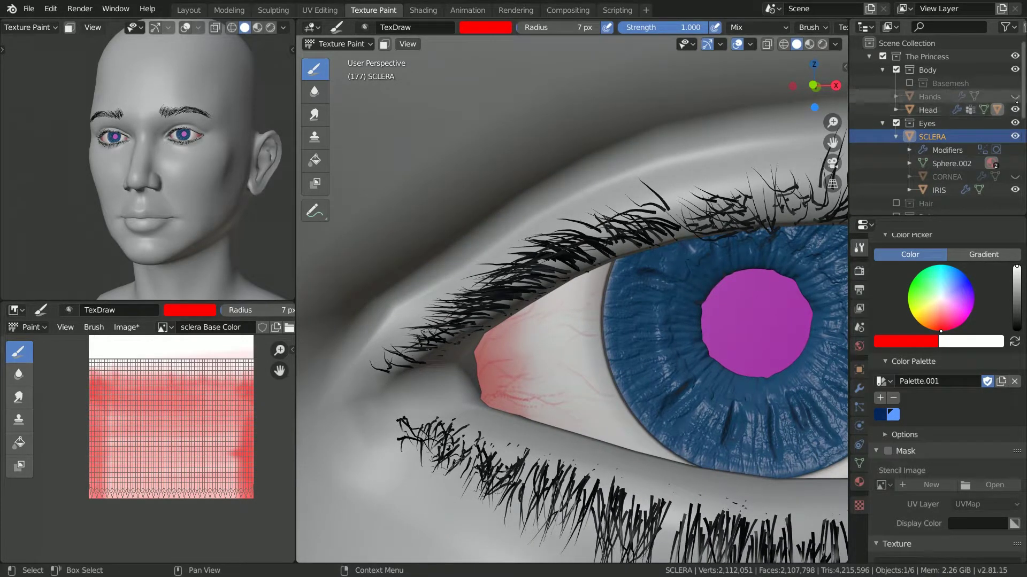
# Step: Hide the head and extend the thin red veins across the sclera beside and below the iris
pyautogui.click(1015, 109)
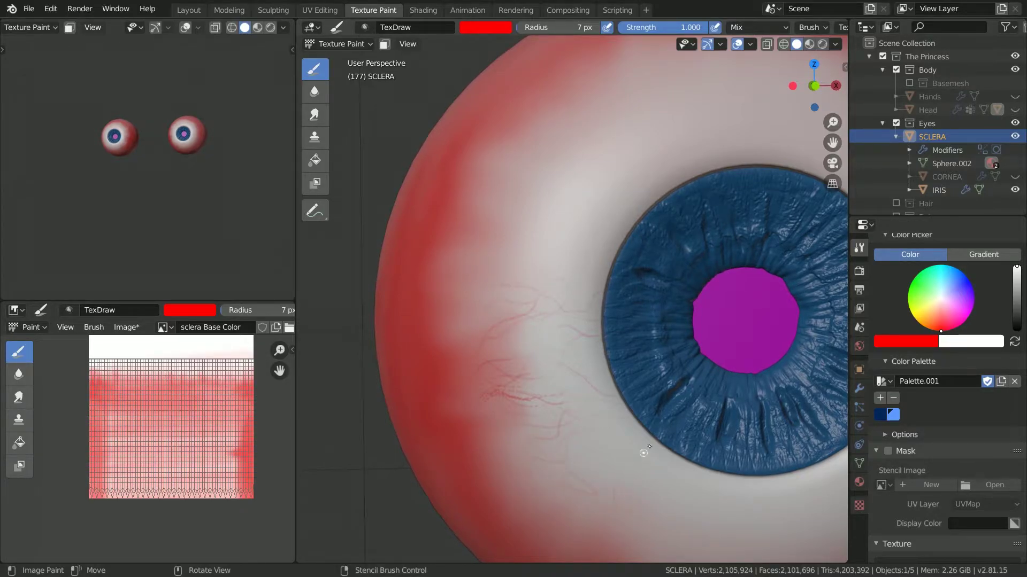
pyautogui.keyDown('alt'); pyautogui.keyDown('shift'); pyautogui.moveTo(694, 455); pyautogui.dragTo(668, 466); pyautogui.keyUp('shift'); pyautogui.keyUp('alt')
pyautogui.keyDown('alt'); pyautogui.moveTo(669, 466); pyautogui.dragTo(653, 462); pyautogui.keyUp('alt')
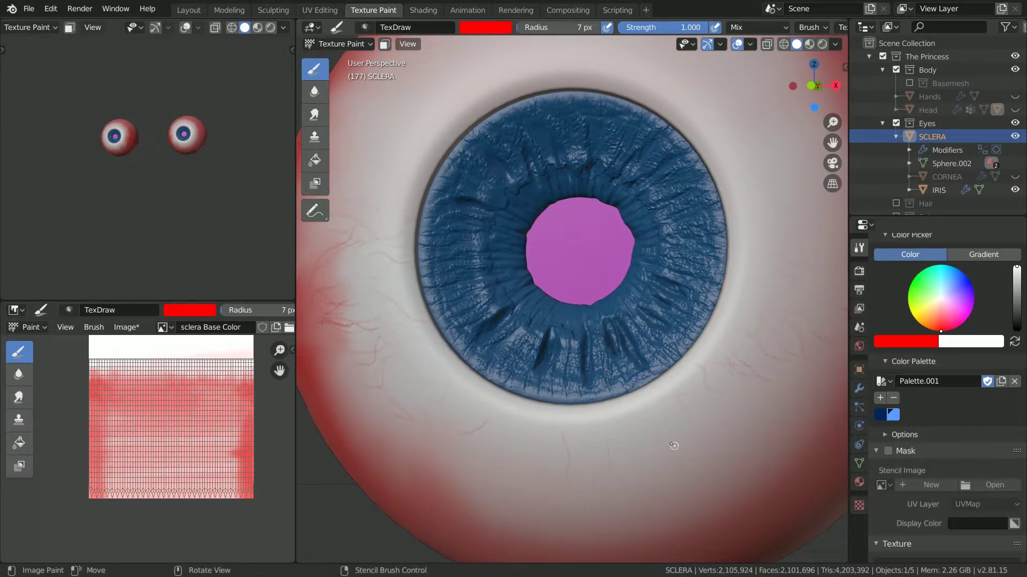
# Step: Paint a long thin red vein and small branching veins on the sclera above the iris
pyautogui.keyDown('ctrl'); pyautogui.keyDown('alt'); pyautogui.moveTo(593, 417); pyautogui.dragTo(592, 455); pyautogui.keyUp('alt'); pyautogui.keyUp('ctrl')
pyautogui.keyDown('alt'); pyautogui.keyDown('shift'); pyautogui.moveTo(571, 342); pyautogui.dragTo(606, 394); pyautogui.keyUp('shift'); pyautogui.keyUp('alt')
pyautogui.keyDown('alt'); pyautogui.moveTo(605, 395); pyautogui.dragTo(611, 415); pyautogui.keyUp('alt')
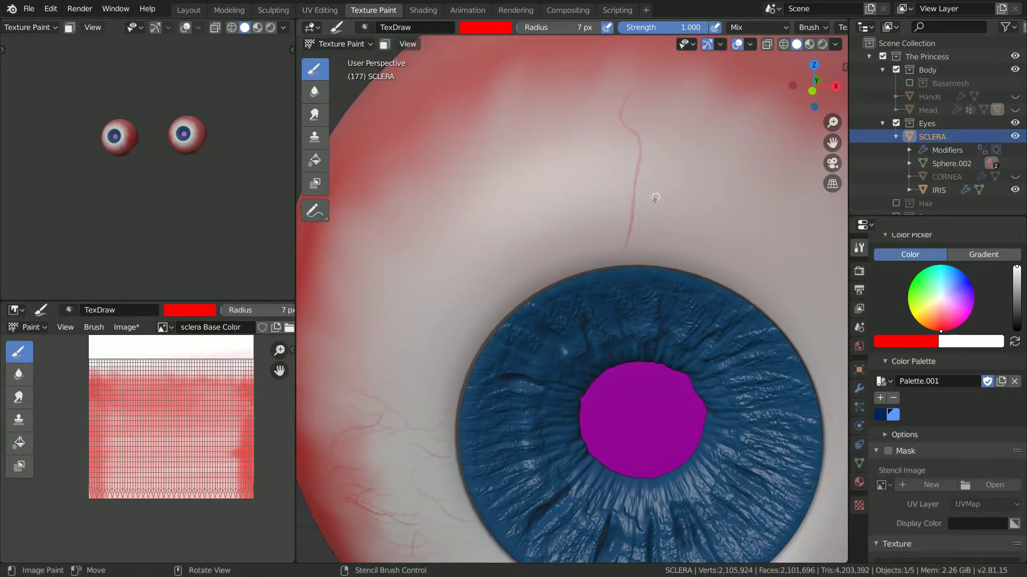
pyautogui.moveTo(651, 236); pyautogui.dragTo(642, 275, button='middle')
pyautogui.moveTo(570, 369)
pyautogui.keyDown('alt'); pyautogui.mouseDown()
pyautogui.moveTo(539, 360)
pyautogui.moveTo(537, 321)
pyautogui.mouseUp(); pyautogui.keyUp('alt')
pyautogui.moveTo(542, 222)
pyautogui.mouseDown()
pyautogui.moveTo(518, 330)
pyautogui.moveTo(523, 369)
pyautogui.mouseUp()
pyautogui.keyDown('alt'); pyautogui.moveTo(523, 369); pyautogui.dragTo(529, 324); pyautogui.keyUp('alt')
pyautogui.moveTo(529, 324)
pyautogui.keyDown('ctrl'); pyautogui.keyDown('alt'); pyautogui.mouseDown()
pyautogui.moveTo(531, 290)
pyautogui.moveTo(519, 342)
pyautogui.moveTo(567, 333)
pyautogui.mouseUp(); pyautogui.keyUp('alt'); pyautogui.keyUp('ctrl')
pyautogui.moveTo(624, 287); pyautogui.dragTo(554, 359)
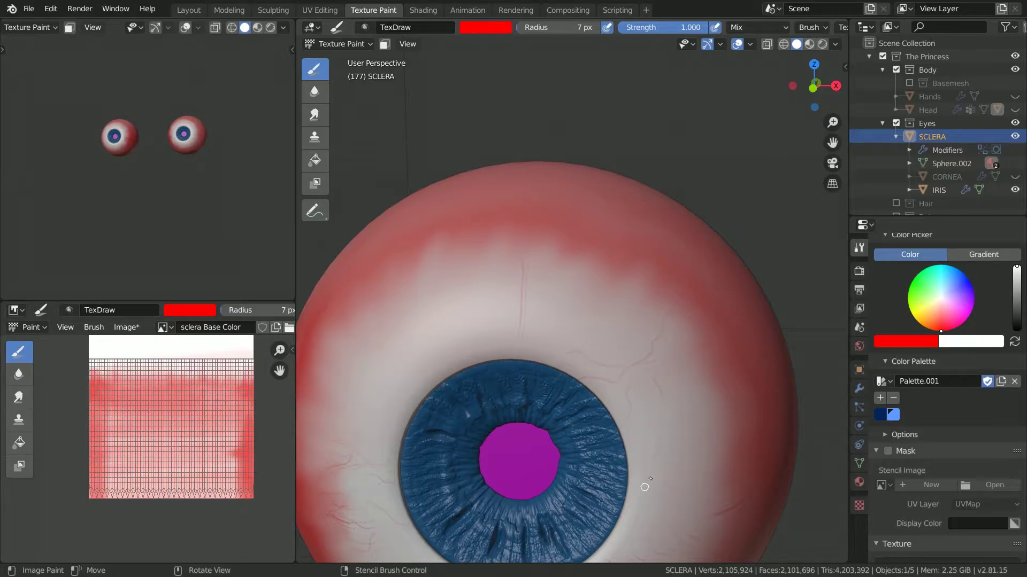
pyautogui.keyDown('alt'); pyautogui.middleClick(669, 473); pyautogui.keyUp('alt')
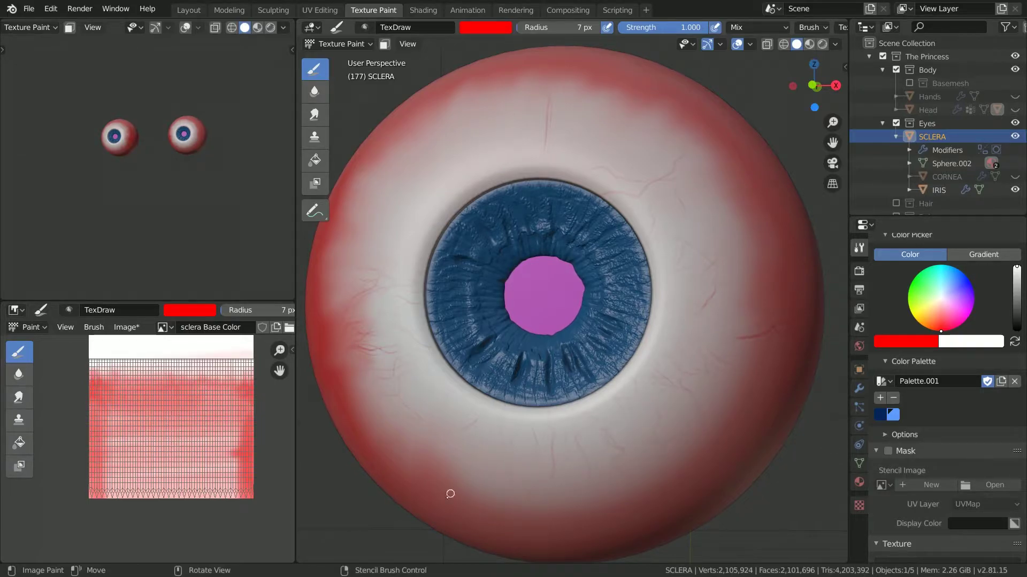
# Step: Paint more fine, branching red veins around the iris, mainly on the upper and side areas of the sclera
pyautogui.keyDown('alt'); pyautogui.middleClick(408, 201); pyautogui.keyUp('alt')
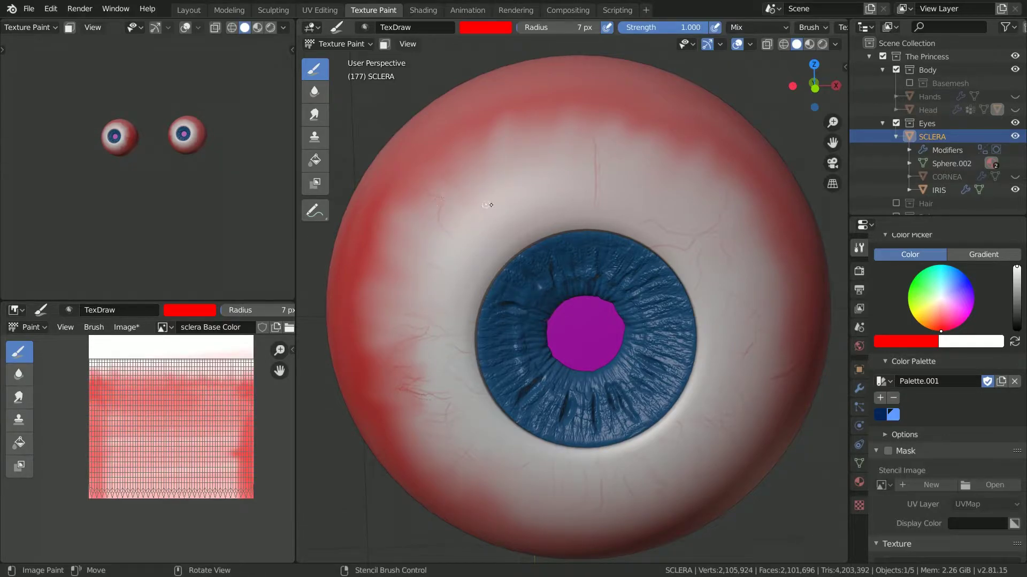
pyautogui.moveTo(551, 160); pyautogui.dragTo(396, 244, button='middle')
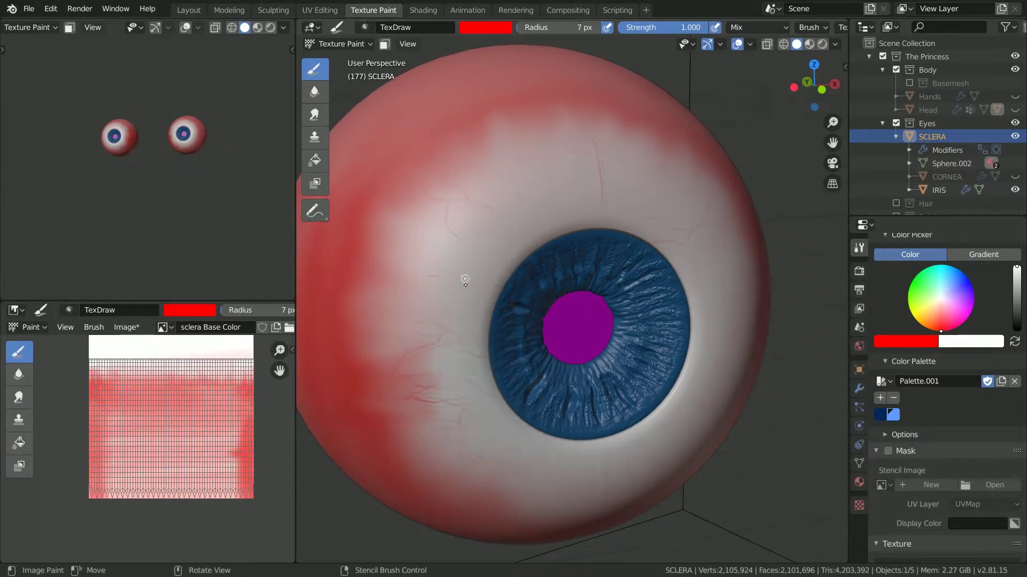
pyautogui.moveTo(520, 126); pyautogui.dragTo(656, 160, button='middle')
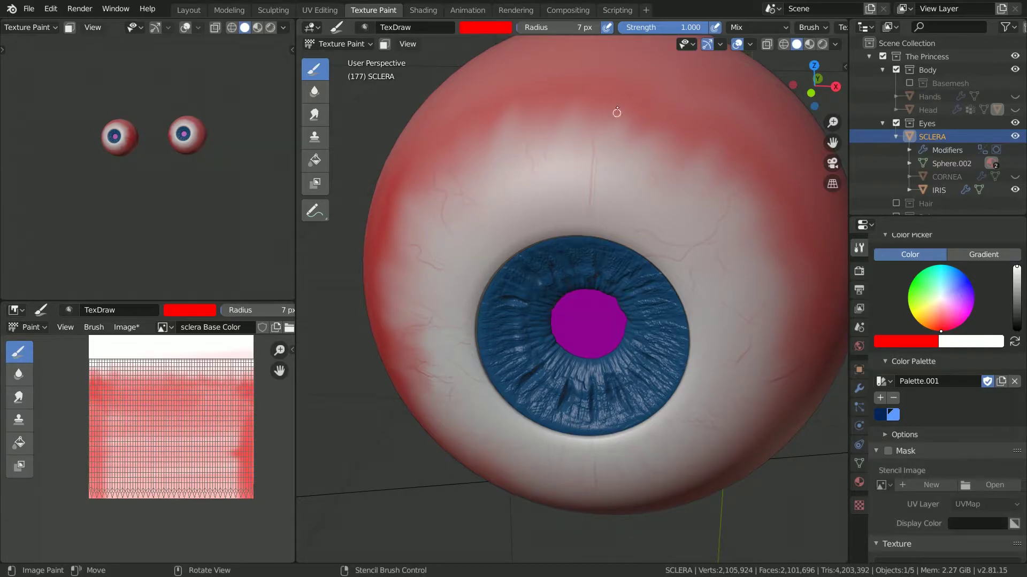
pyautogui.moveTo(496, 256); pyautogui.dragTo(511, 195, button='middle')
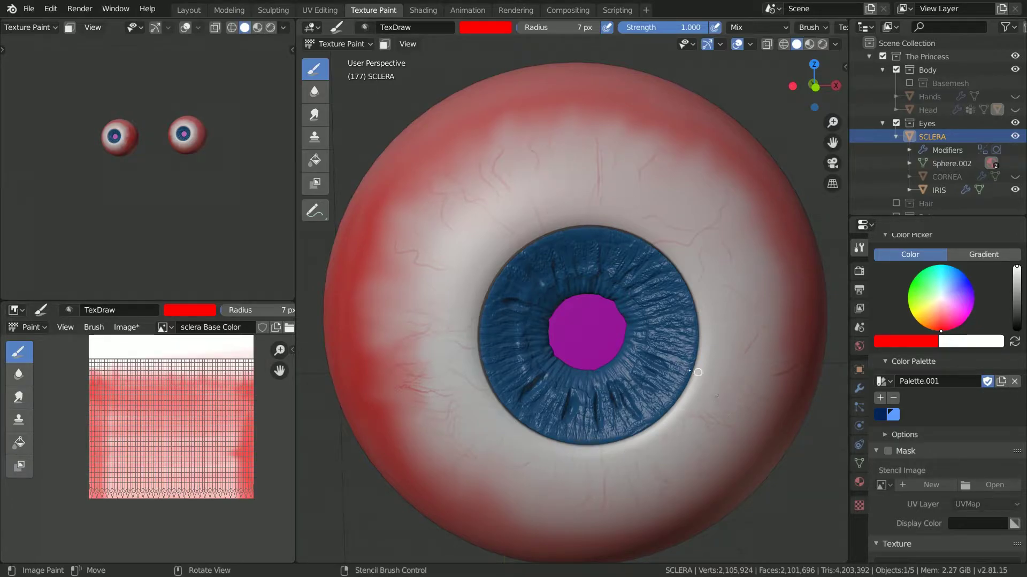
pyautogui.moveTo(700, 312); pyautogui.dragTo(693, 269, button='middle')
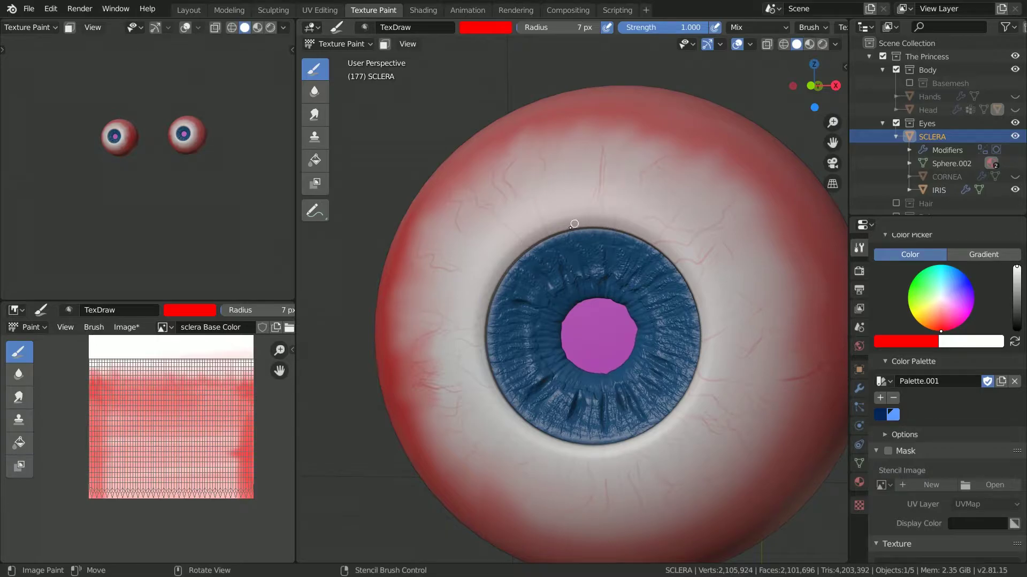
pyautogui.moveTo(477, 290); pyautogui.dragTo(466, 292, button='middle')
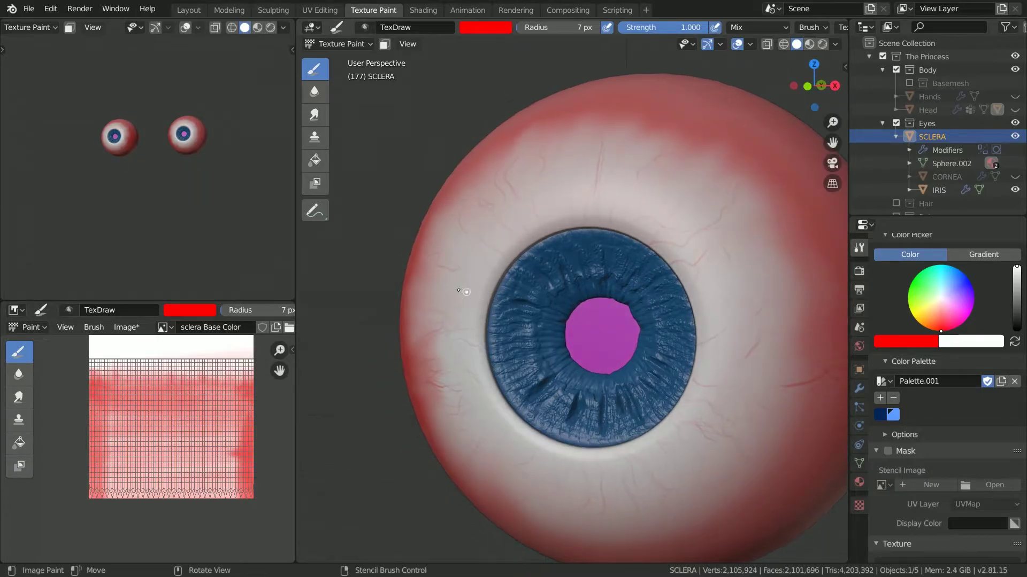
pyautogui.moveTo(445, 410); pyautogui.dragTo(491, 396, button='middle')
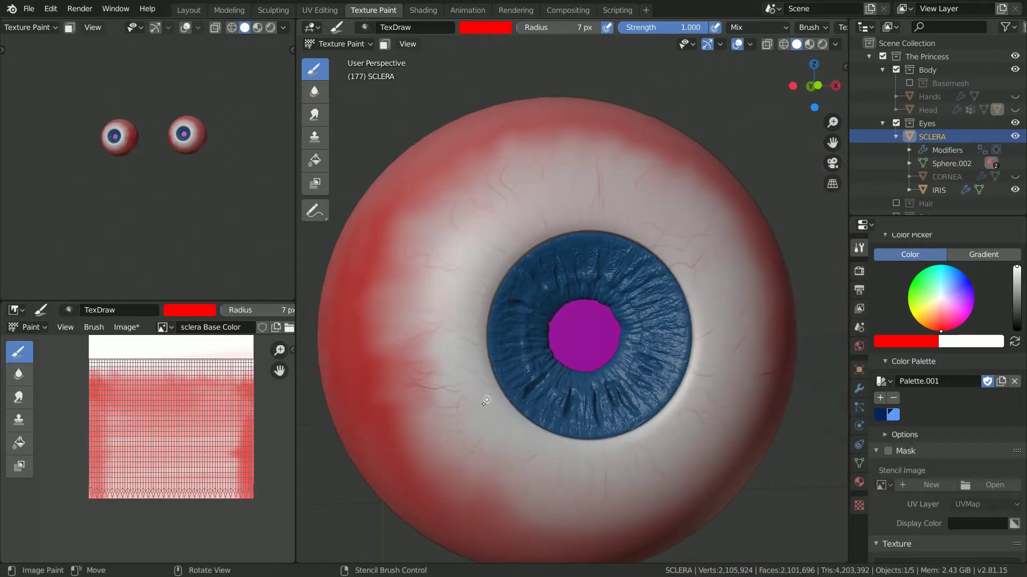
# Step: Choose the Smear brush with a 102 px radius for blending the sclera's red edges
pyautogui.click(315, 114)
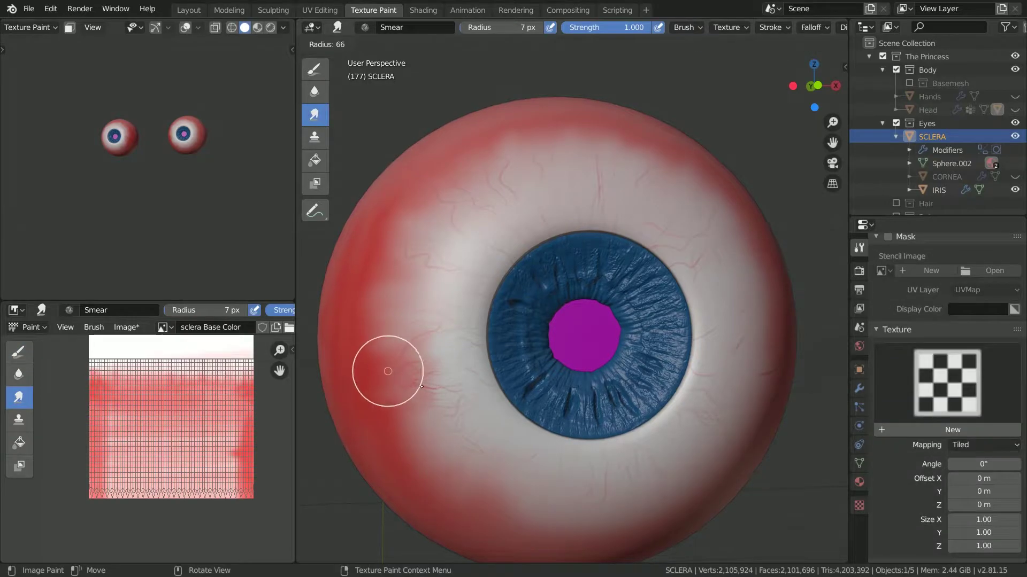
pyautogui.moveTo(541, 405); pyautogui.dragTo(541, 475, button='middle')
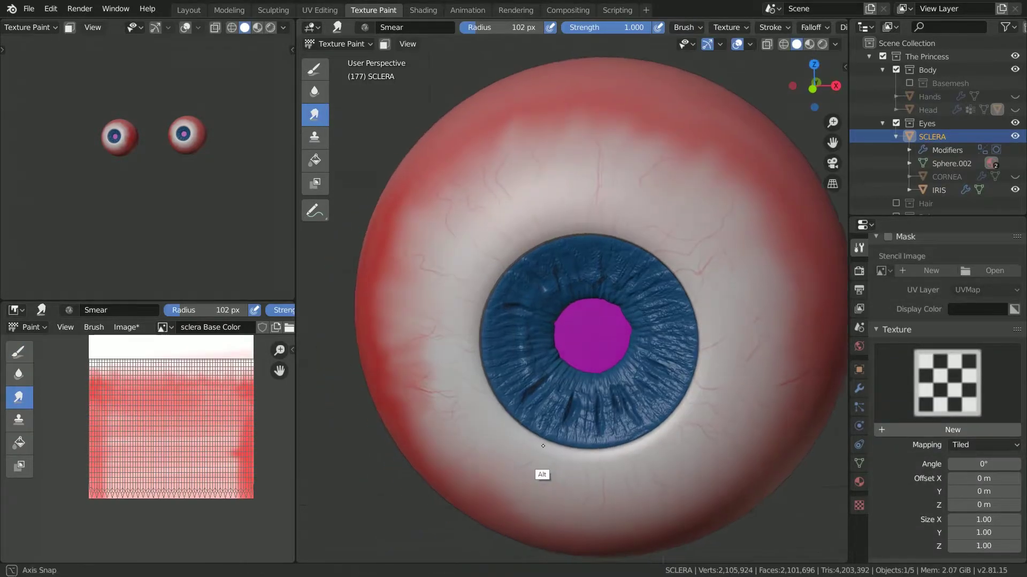
# Step: Unhide the head and inspect the painted eyes on the whole face in the Layout workspace
pyautogui.click(1014, 110)
pyautogui.moveTo(662, 361)
pyautogui.keyDown('ctrl'); pyautogui.mouseDown(button='middle')
pyautogui.moveTo(660, 403)
pyautogui.moveTo(660, 369)
pyautogui.mouseUp(button='middle'); pyautogui.keyUp('ctrl')
pyautogui.hotkey('ctrl', 'Tab')
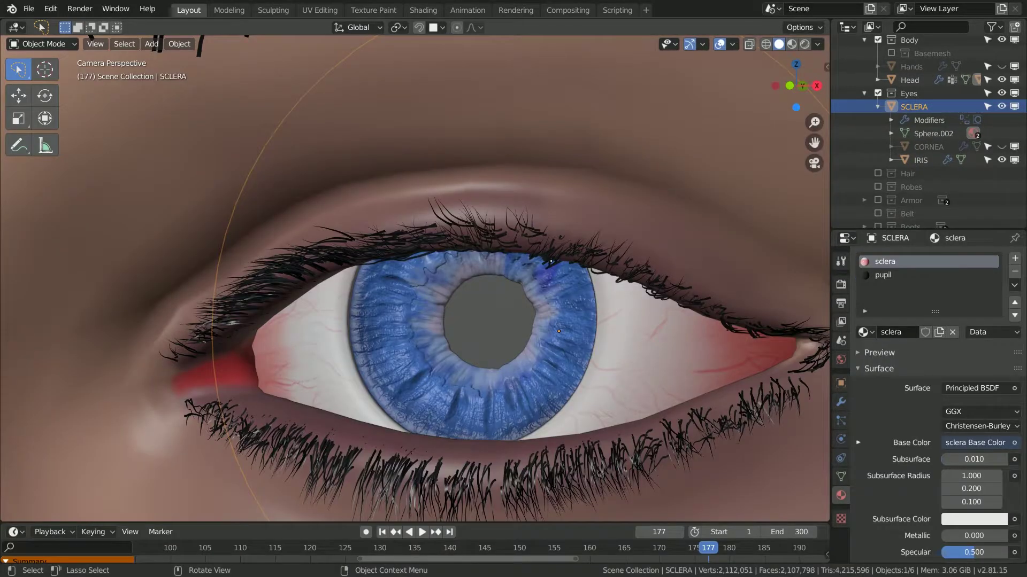
pyautogui.keyDown('ctrl'); pyautogui.keyDown('alt'); pyautogui.moveTo(572, 283); pyautogui.dragTo(554, 349); pyautogui.keyUp('alt'); pyautogui.keyUp('ctrl')
pyautogui.scroll(-5, 554, 349)
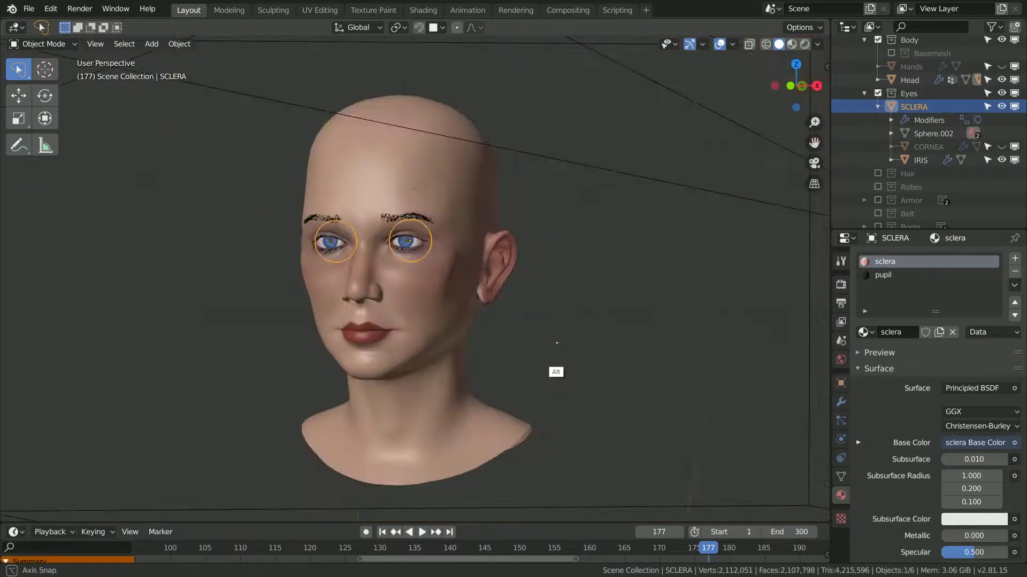
pyautogui.scroll(6, 505, 326)
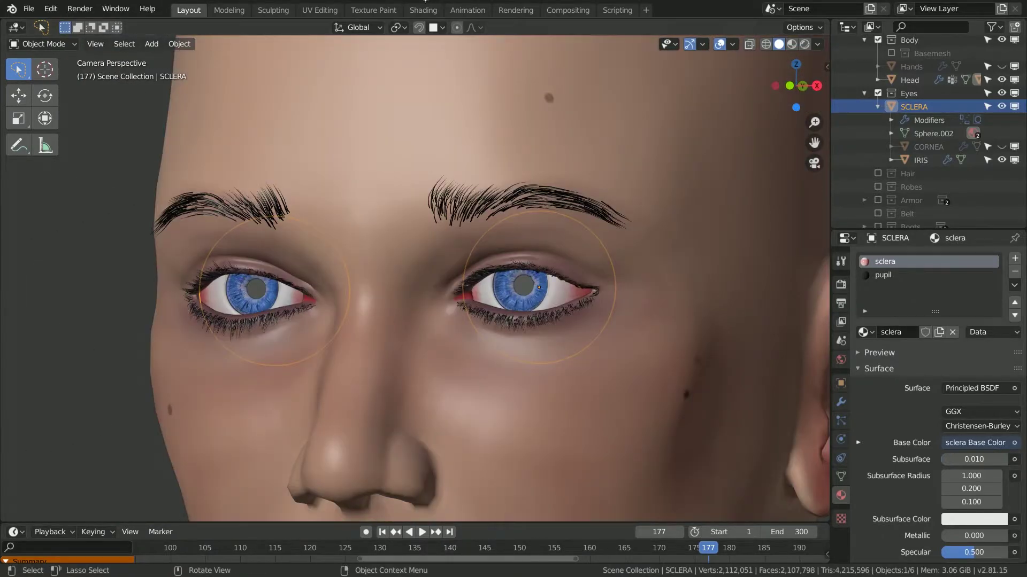
# Step: Open the Shading workspace and spread the sclera material's texture and shader nodes apart
pyautogui.click(423, 10)
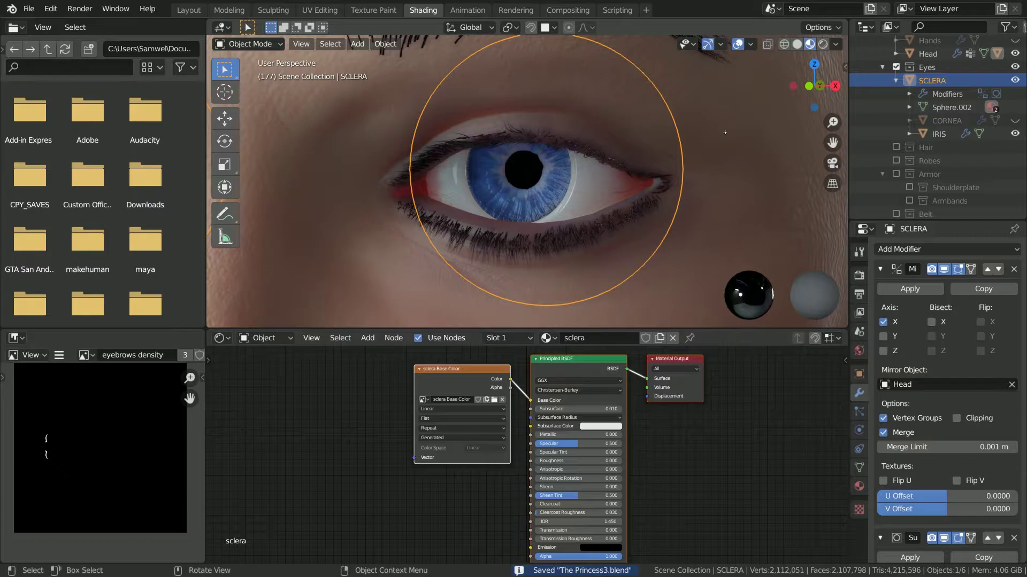
pyautogui.moveTo(577, 370); pyautogui.dragTo(461, 377)
pyautogui.click(543, 424)
pyautogui.moveTo(306, 386); pyautogui.dragTo(215, 389)
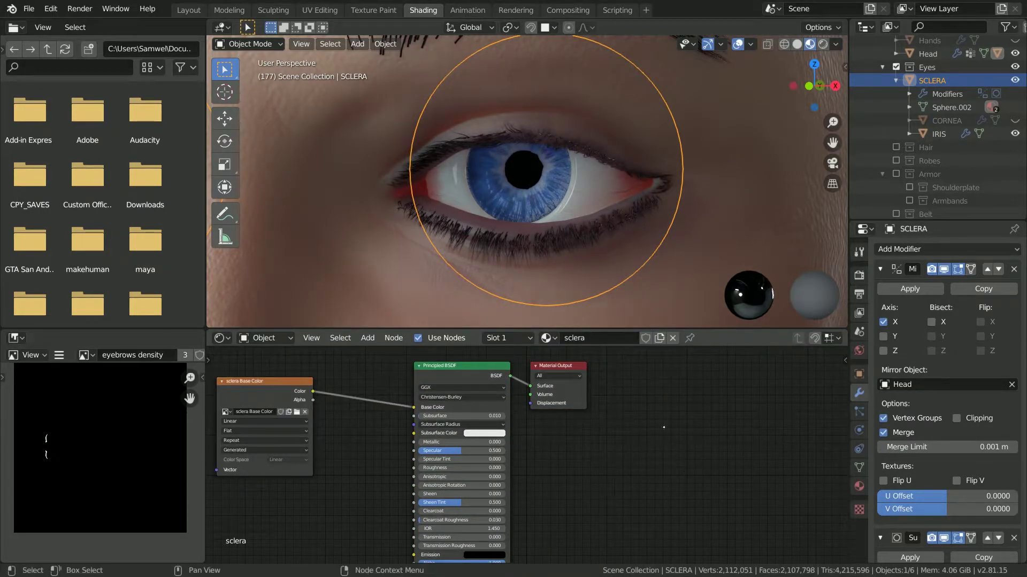
# Step: Add a Bump node to the sclera material and connect its output to the Principled BSDF's Normal input
pyautogui.scroll(1, 653, 431)
pyautogui.scroll(-2, 535, 489)
pyautogui.hotkey('shift', 'a')
pyautogui.click(413, 428)
pyautogui.write('BUM')
pyautogui.click(436, 439)
pyautogui.click(401, 527)
pyautogui.scroll(1, 407, 524)
pyautogui.moveTo(432, 466); pyautogui.dragTo(547, 504)
pyautogui.moveTo(398, 407); pyautogui.dragTo(274, 463)
pyautogui.scroll(1, 274, 463)
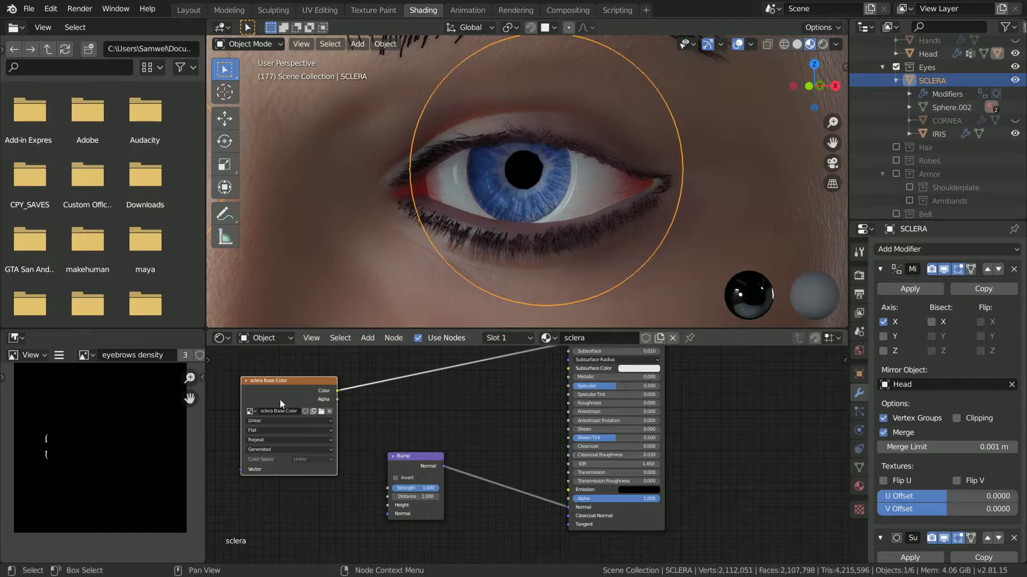
# Step: Add a ColorRamp node fed by the sclera Base Color texture
pyautogui.scroll(1, 279, 401)
pyautogui.hotkey('shift', 'a')
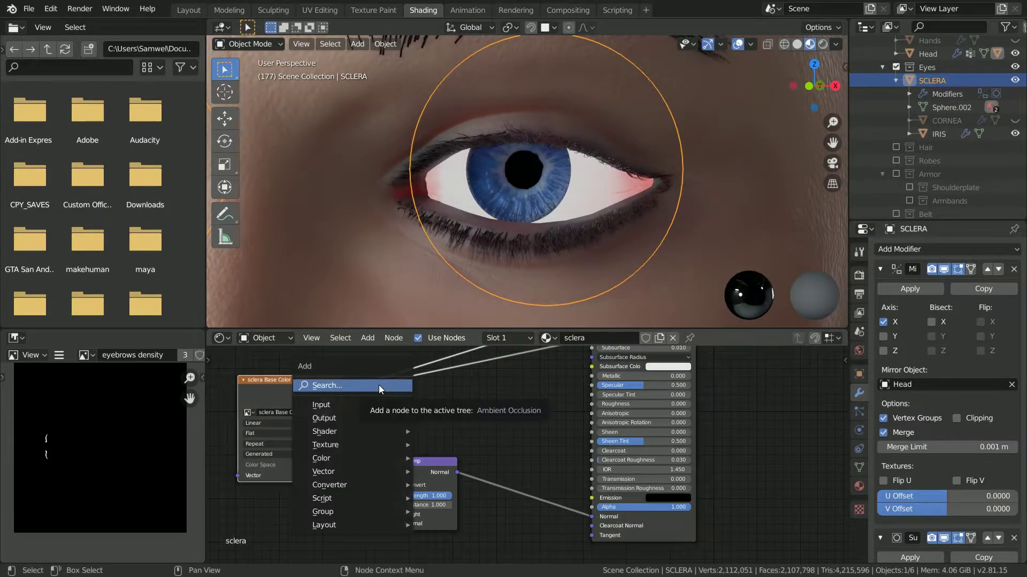
pyautogui.click(379, 385)
pyautogui.write('COL')
pyautogui.click(412, 423)
pyautogui.click(480, 408)
pyautogui.press('g')
pyautogui.click(404, 387)
# Step: Arrange the colour ramp with an additional middle stop, placing the black stop at 0.627 to isolate the veins
pyautogui.scroll(4, 405, 387)
pyautogui.moveTo(374, 398); pyautogui.dragTo(407, 398)
pyautogui.moveTo(491, 402)
pyautogui.mouseDown()
pyautogui.moveTo(369, 398)
pyautogui.moveTo(487, 397)
pyautogui.moveTo(401, 398)
pyautogui.mouseUp()
pyautogui.click(377, 384)
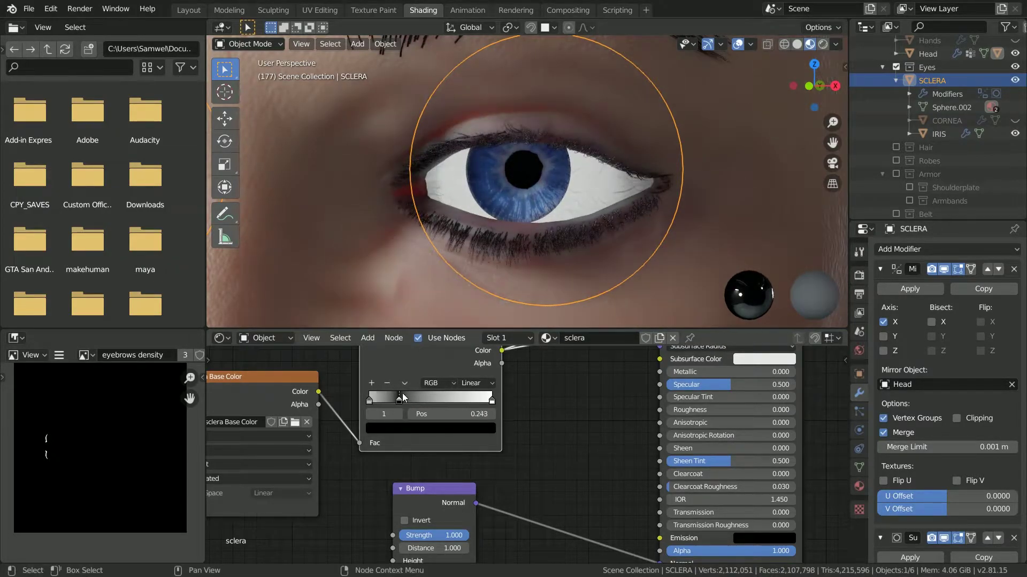
pyautogui.moveTo(489, 396)
pyautogui.mouseDown()
pyautogui.moveTo(510, 395)
pyautogui.moveTo(498, 394)
pyautogui.mouseUp()
pyautogui.moveTo(426, 390); pyautogui.dragTo(497, 400)
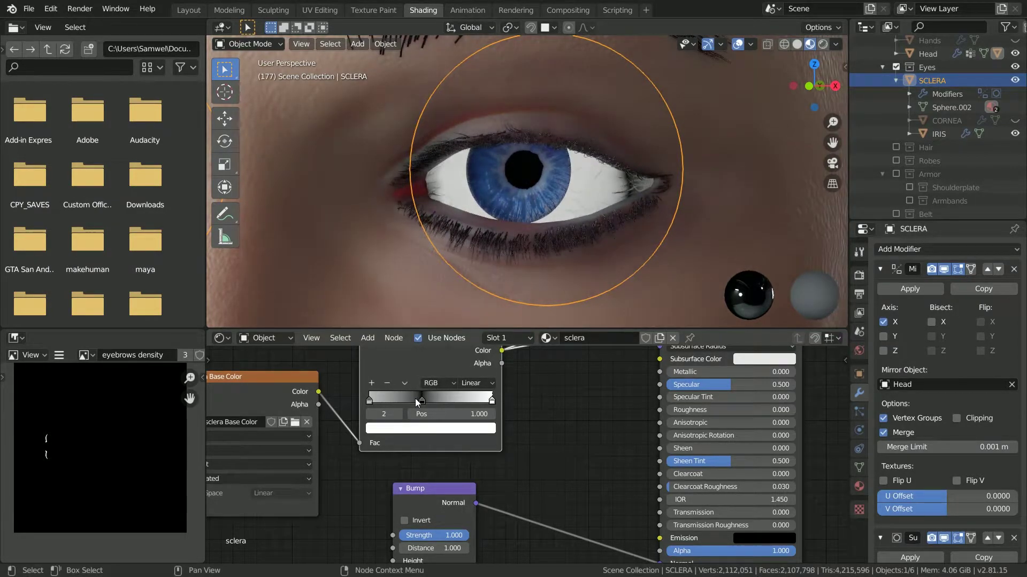
pyautogui.moveTo(421, 400); pyautogui.dragTo(446, 401)
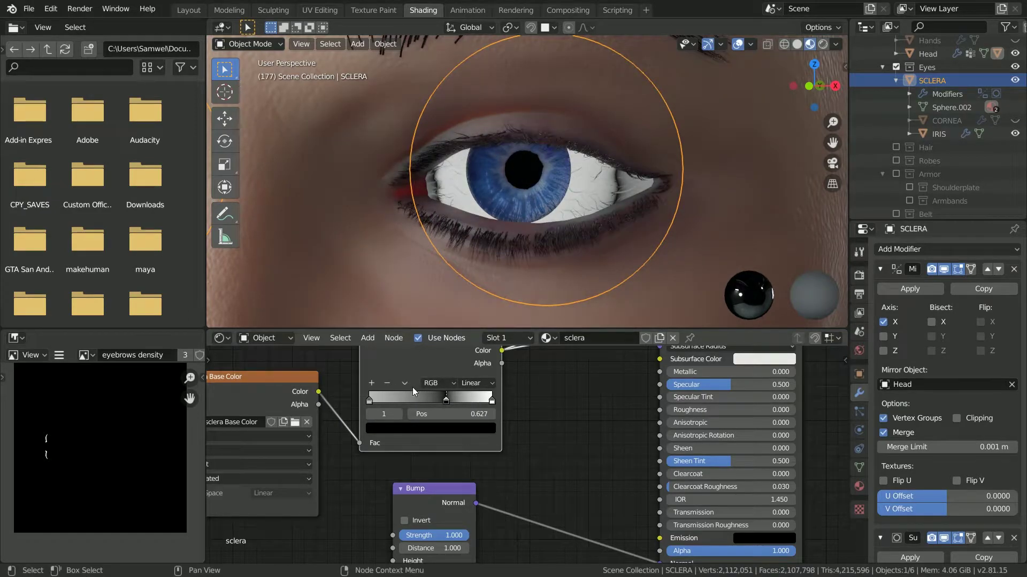
# Step: Delete the colour ramp's first stop and move the black stop to 0.250
pyautogui.click(369, 395)
pyautogui.click(387, 384)
pyautogui.moveTo(446, 398); pyautogui.dragTo(321, 398)
# Step: Connect the ColorRamp's colour output to the Bump node's Height input and preview the bump result
pyautogui.scroll(-2, 458, 431)
pyautogui.scroll(4, 401, 465)
pyautogui.moveTo(401, 465); pyautogui.dragTo(456, 461, button='middle')
pyautogui.moveTo(348, 385); pyautogui.dragTo(474, 541)
pyautogui.moveTo(511, 490); pyautogui.dragTo(530, 445)
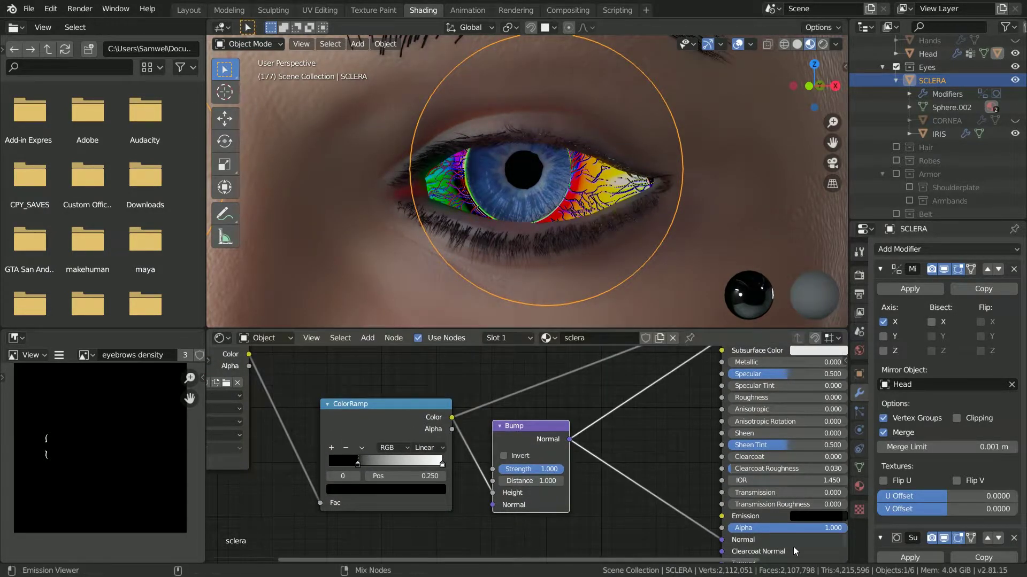
# Step: Cut the Bump preview link, set the Bump strength to 0.113 and check the relief on the eye
pyautogui.keyDown('ctrl'); pyautogui.moveTo(600, 379); pyautogui.dragTo(647, 374, button='right'); pyautogui.keyUp('ctrl')
pyautogui.scroll(2, 534, 471)
pyautogui.moveTo(534, 470); pyautogui.dragTo(494, 470)
pyautogui.scroll(-2, 508, 474)
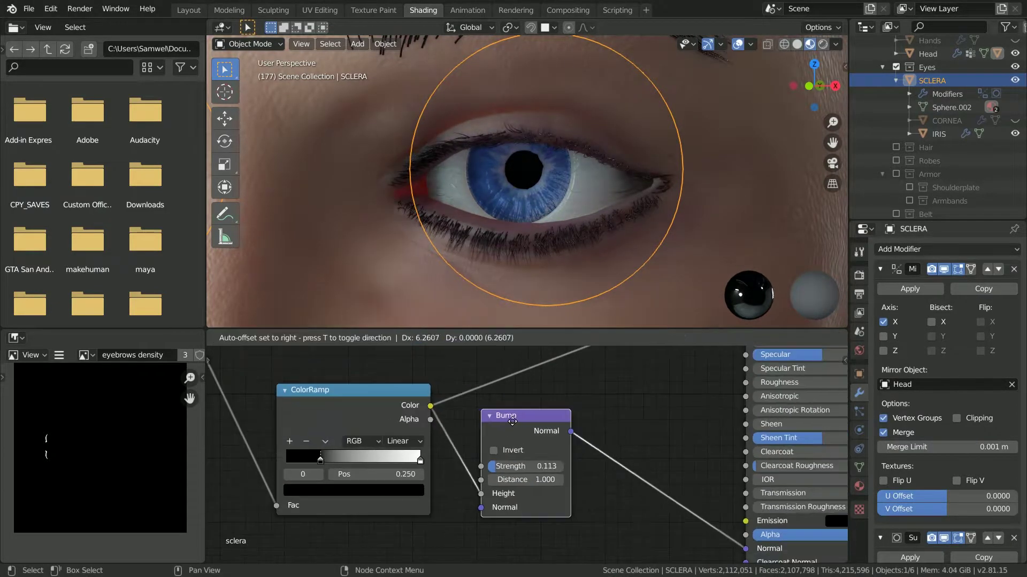
pyautogui.moveTo(561, 174); pyautogui.dragTo(505, 176, button='middle')
pyautogui.scroll(6, 495, 163)
pyautogui.scroll(-4, 495, 168)
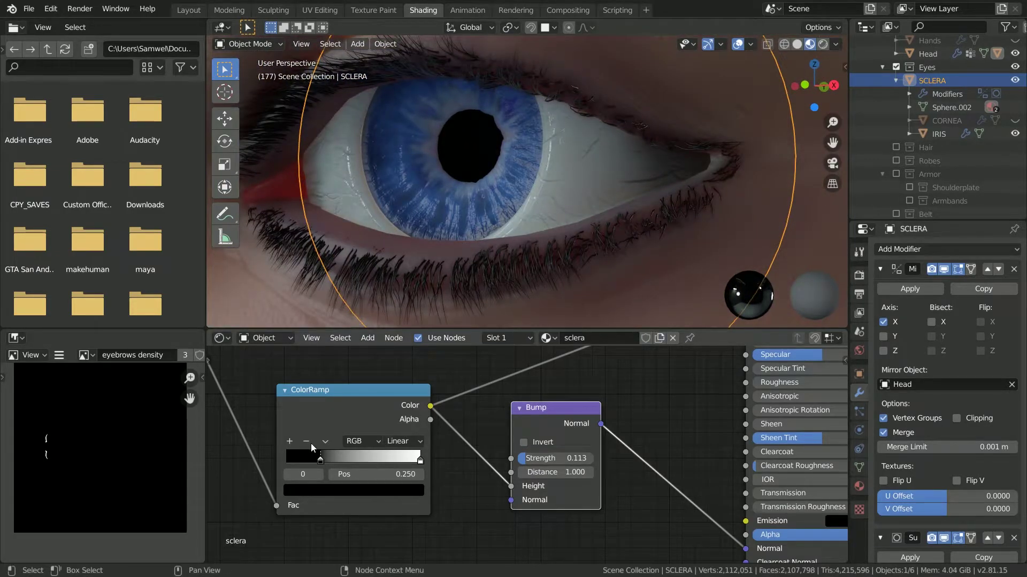
# Step: Flip the colour ramp to run from white to black and lower the Bump strength to 0.000
pyautogui.moveTo(419, 461)
pyautogui.mouseDown()
pyautogui.moveTo(271, 450)
pyautogui.moveTo(428, 448)
pyautogui.mouseUp()
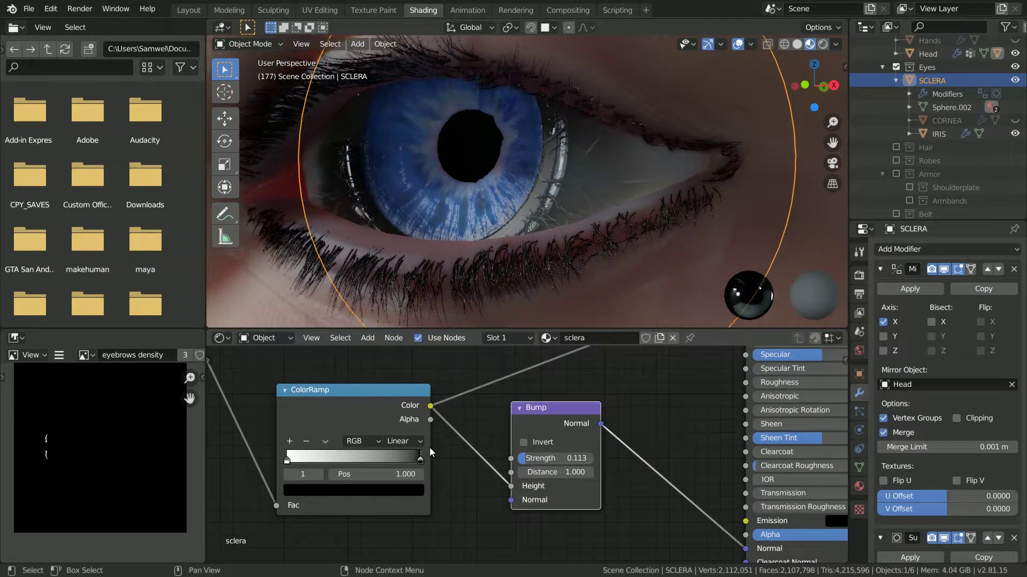
pyautogui.moveTo(570, 269); pyautogui.dragTo(581, 258, button='middle')
pyautogui.moveTo(522, 461); pyautogui.dragTo(505, 461)
pyautogui.scroll(-2, 629, 451)
pyautogui.moveTo(628, 451); pyautogui.dragTo(544, 415, button='middle')
pyautogui.moveTo(475, 394); pyautogui.dragTo(530, 411)
pyautogui.scroll(-3, 466, 454)
pyautogui.moveTo(465, 456); pyautogui.dragTo(561, 481, button='middle')
pyautogui.scroll(3, 561, 482)
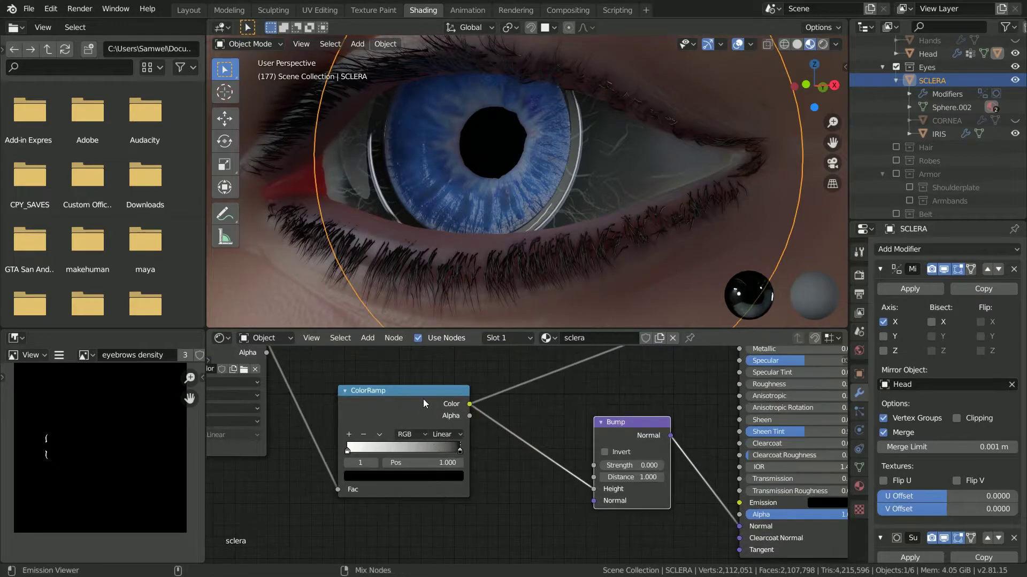
# Step: Preview the ColorRamp and reorder it to run from black to white, with the black stop at 0.069
pyautogui.keyDown('ctrl'); pyautogui.keyDown('shift'); pyautogui.click(422, 399); pyautogui.keyUp('shift'); pyautogui.keyUp('ctrl')
pyautogui.moveTo(425, 445); pyautogui.dragTo(367, 455)
pyautogui.click(373, 450)
pyautogui.moveTo(426, 449); pyautogui.dragTo(359, 449)
pyautogui.moveTo(332, 449)
pyautogui.mouseDown()
pyautogui.moveTo(447, 450)
pyautogui.moveTo(338, 449)
pyautogui.mouseUp()
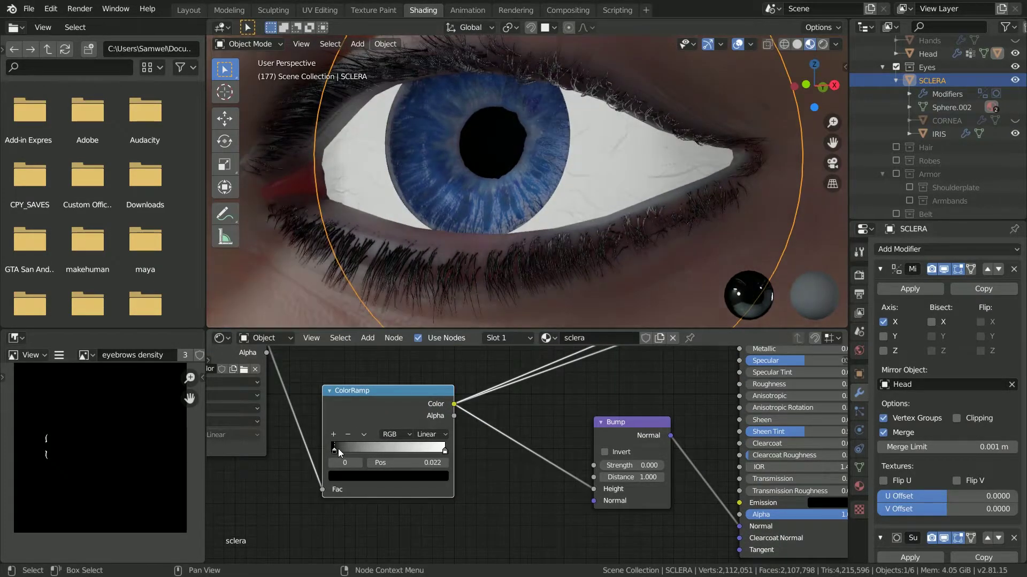
# Step: Enable Invert on the Bump node and preview its output
pyautogui.click(604, 452)
pyautogui.keyDown('ctrl'); pyautogui.keyDown('shift'); pyautogui.click(612, 422); pyautogui.keyUp('shift'); pyautogui.keyUp('ctrl')
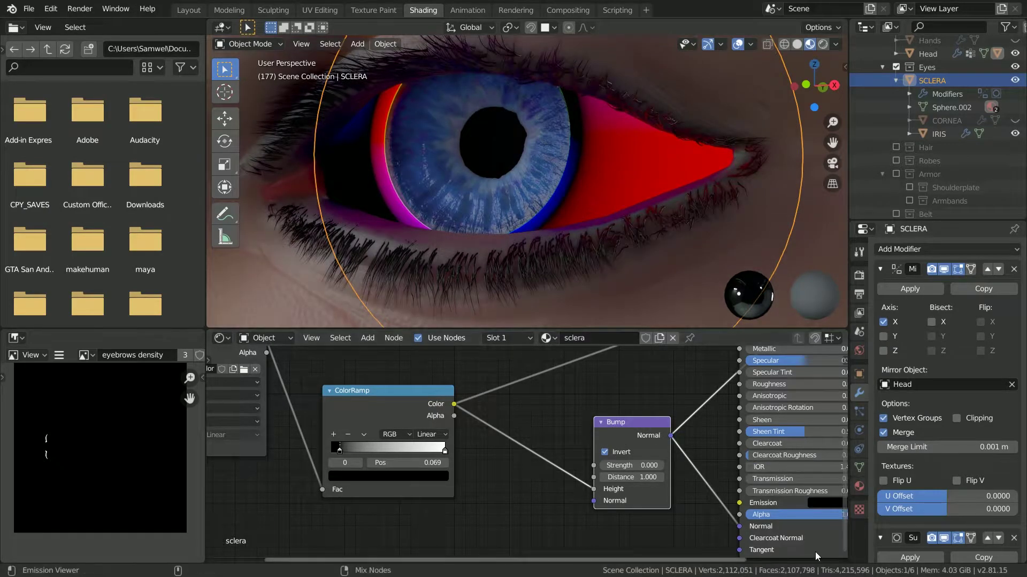
# Step: Link the sclera Base Color texture directly to the Principled BSDF's Base Color input
pyautogui.scroll(-6, 650, 225)
pyautogui.keyDown('shift'); pyautogui.moveTo(648, 225); pyautogui.dragTo(617, 224, button='middle'); pyautogui.keyUp('shift')
pyautogui.scroll(-2, 476, 449)
pyautogui.moveTo(465, 432); pyautogui.dragTo(420, 493, button='middle')
pyautogui.moveTo(255, 419); pyautogui.dragTo(659, 385)
pyautogui.scroll(6, 615, 208)
pyautogui.moveTo(615, 206); pyautogui.dragTo(613, 202, button='middle')
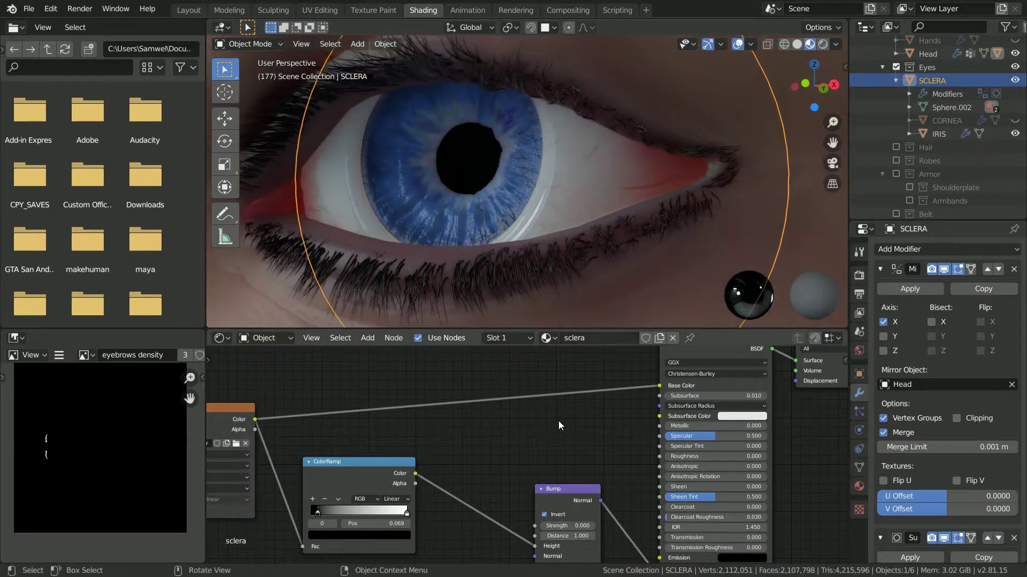
# Step: Fine-tune the Bump strength and the black stop of the colour ramp
pyautogui.scroll(3, 568, 455)
pyautogui.moveTo(568, 460); pyautogui.dragTo(554, 384, button='middle')
pyautogui.moveTo(545, 469)
pyautogui.mouseDown()
pyautogui.moveTo(597, 468)
pyautogui.moveTo(554, 468)
pyautogui.mouseUp()
pyautogui.moveTo(238, 453); pyautogui.dragTo(230, 454)
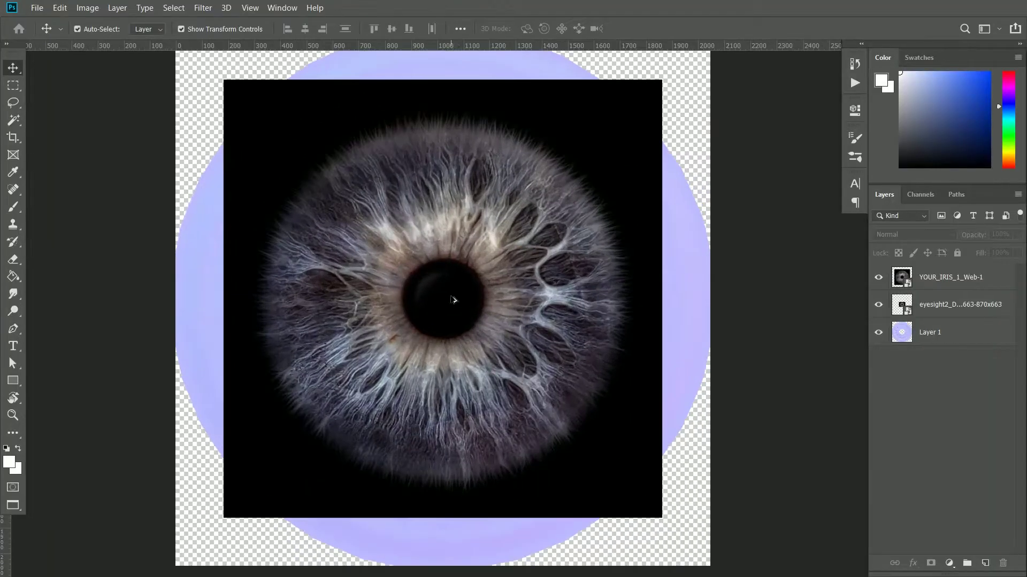
# Step: In Photoshop, enlarge the YOUR_IRIS_1_Web-1 layer from its centre towards the edge of the blue circle
pyautogui.click(931, 273)
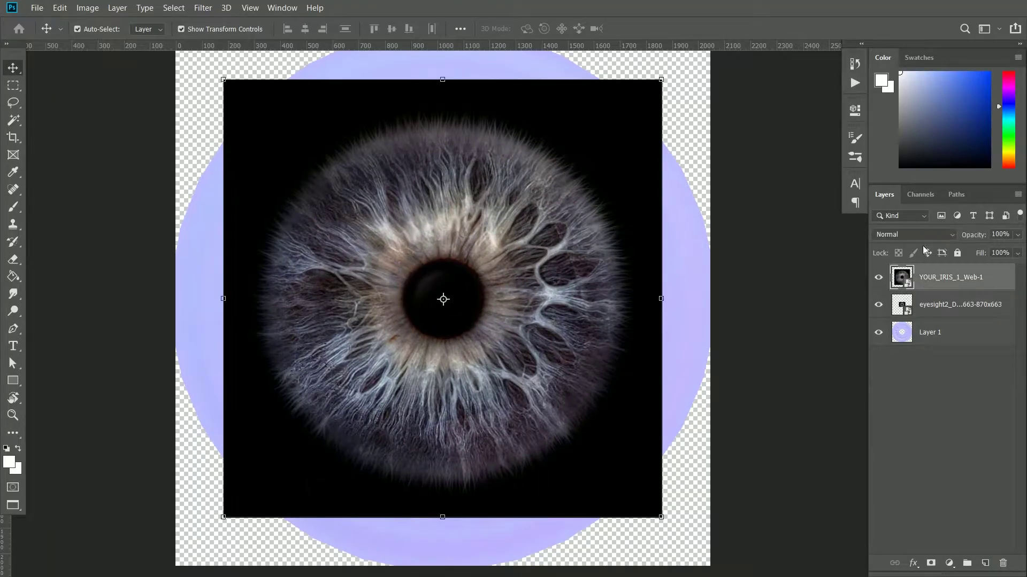
pyautogui.click(915, 235)
pyautogui.click(828, 325)
pyautogui.click(661, 79)
pyautogui.scroll(5, 661, 80)
pyautogui.keyDown('alt'); pyautogui.scroll(-4, 605, 298); pyautogui.keyUp('alt')
pyautogui.scroll(-2, 641, 315)
pyautogui.keyDown('alt'); pyautogui.scroll(1, 649, 235); pyautogui.keyUp('alt')
pyautogui.keyDown('alt'); pyautogui.moveTo(629, 239); pyautogui.dragTo(673, 193); pyautogui.keyUp('alt')
pyautogui.press('Return')
# Step: Lower the iris photo layer's opacity for comparison and scale the photo up further from its centre
pyautogui.click(1017, 235)
pyautogui.moveTo(1014, 250)
pyautogui.mouseDown()
pyautogui.moveTo(990, 250)
pyautogui.moveTo(998, 251)
pyautogui.mouseUp()
pyautogui.click(930, 375)
pyautogui.click(931, 279)
pyautogui.moveTo(675, 195)
pyautogui.keyDown('alt'); pyautogui.mouseDown()
pyautogui.moveTo(709, 174)
pyautogui.moveTo(678, 219)
pyautogui.moveTo(736, 195)
pyautogui.moveTo(683, 182)
pyautogui.mouseUp(); pyautogui.keyUp('alt')
pyautogui.press('Return')
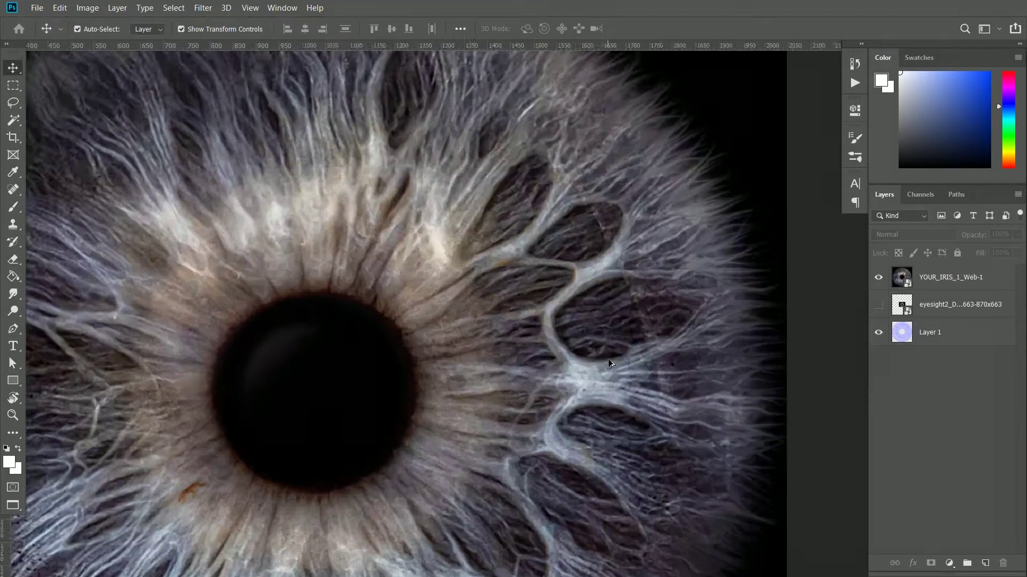
# Step: Scale the iris photo down slightly from its centre to fit the canvas
pyautogui.keyDown('alt'); pyautogui.scroll(-5, 610, 366); pyautogui.keyUp('alt')
pyautogui.click(609, 366)
pyautogui.keyDown('alt'); pyautogui.moveTo(716, 138); pyautogui.dragTo(713, 141); pyautogui.keyUp('alt')
pyautogui.press('Return')
# Step: Rasterize the YOUR_IRIS_1_Web-1 layer
pyautogui.click(740, 301)
pyautogui.scroll(-3, 726, 338)
pyautogui.scroll(1, 726, 338)
pyautogui.click(919, 282)
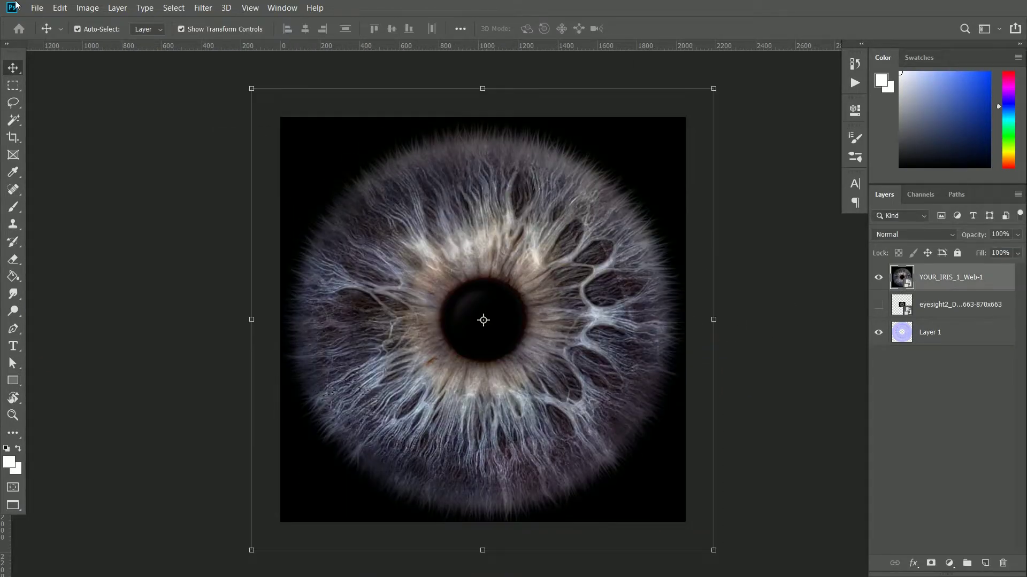
pyautogui.click(37, 8)
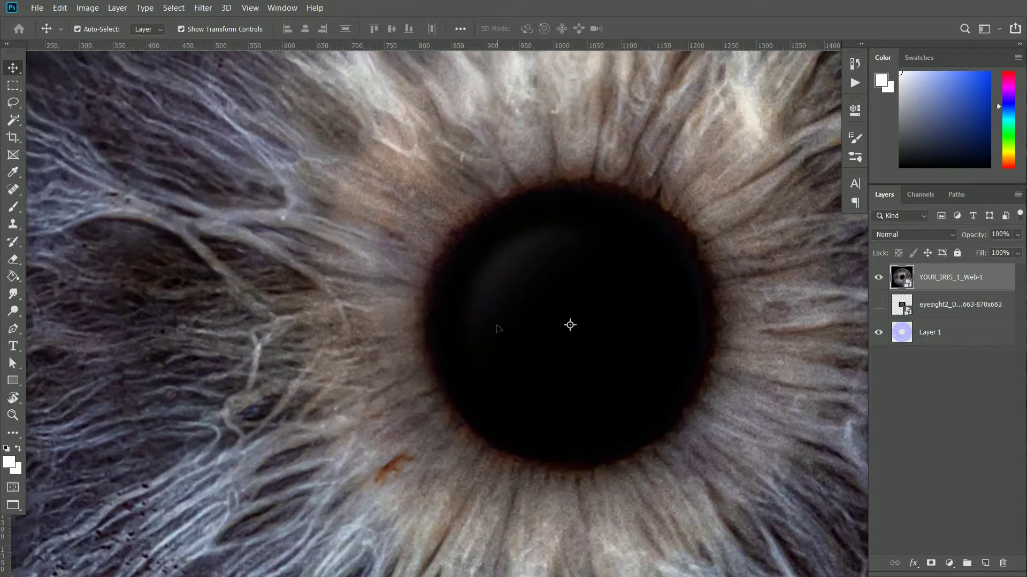
pyautogui.press('b')
pyautogui.rightClick(943, 286)
pyautogui.click(824, 224)
# Step: Add a new layer above the iris photo and paint black over the pupil's highlight with an enlarged brush
pyautogui.press(']')
pyautogui.press(']')
pyautogui.press(']')
pyautogui.press(']')
pyautogui.press(']')
pyautogui.click(985, 563)
pyautogui.click(60, 29)
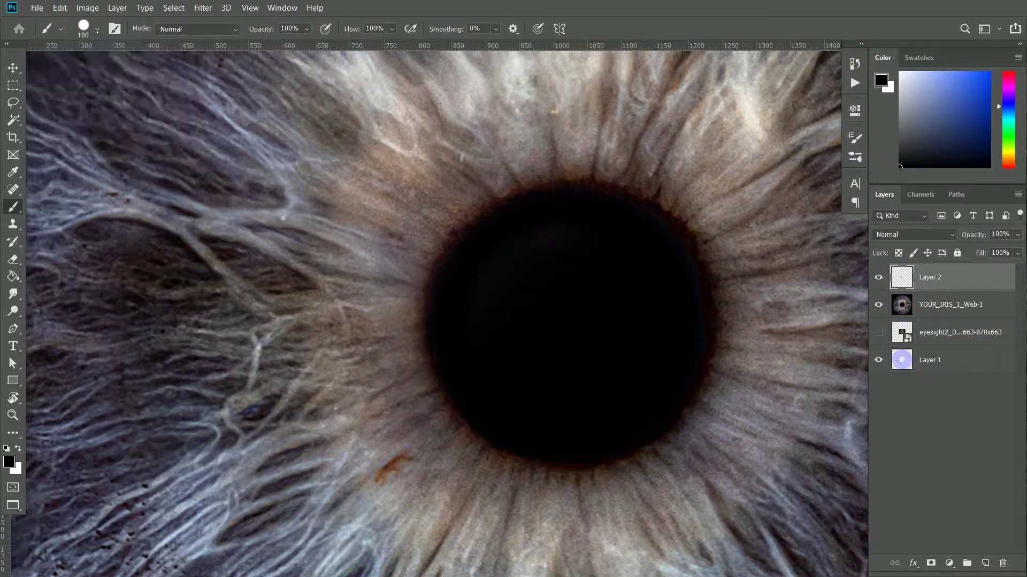
pyautogui.click(97, 29)
pyautogui.scroll(3, 117, 182)
pyautogui.moveTo(517, 245); pyautogui.dragTo(536, 255)
# Step: Select the dark pupil area with the Magic Wand, fill it with black on Layer 2 and clear the selection
pyautogui.click(12, 120)
pyautogui.click(508, 328)
pyautogui.click(13, 277)
pyautogui.click(564, 413)
pyautogui.click(12, 86)
pyautogui.moveTo(334, 180); pyautogui.dragTo(348, 183)
pyautogui.click(552, 340)
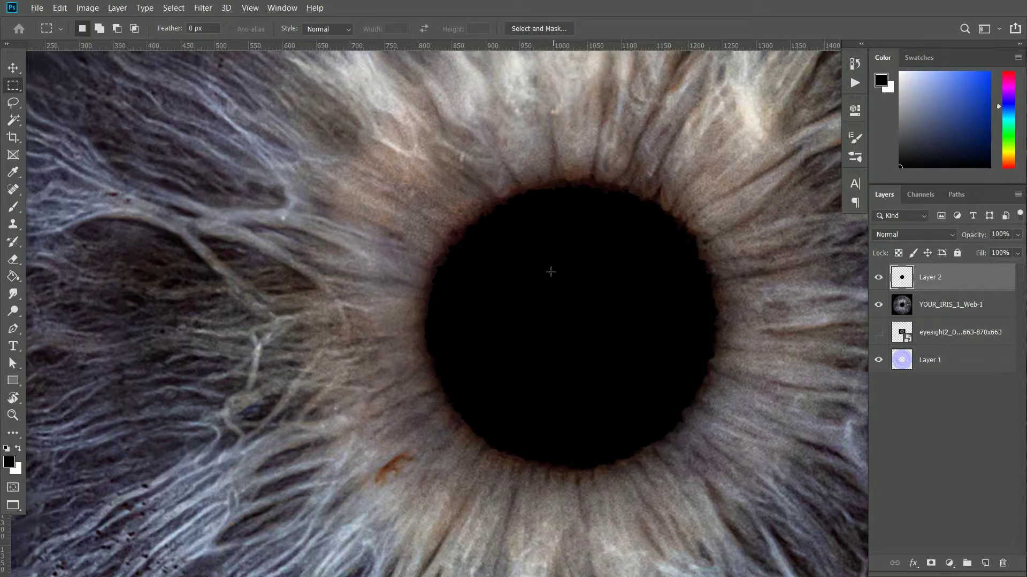
# Step: Soften the black pupil disc on Layer 2 with a Gaussian Blur of 12.5 pixels
pyautogui.keyDown('alt'); pyautogui.scroll(5, 716, 238); pyautogui.keyUp('alt')
pyautogui.click(87, 8)
pyautogui.moveTo(166, 43)
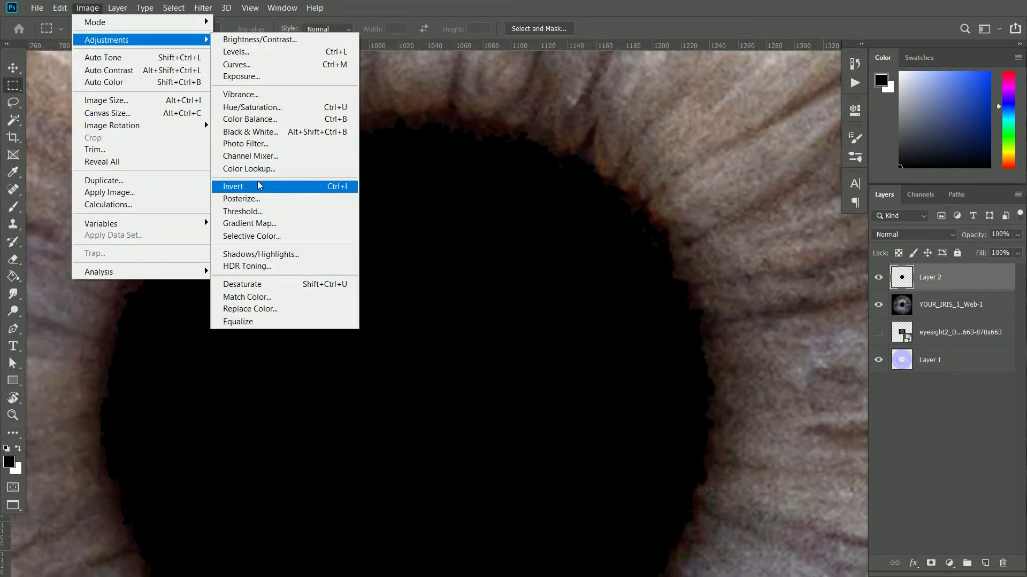
pyautogui.click(202, 7)
pyautogui.moveTo(218, 151)
pyautogui.click(412, 201)
pyautogui.moveTo(752, 359); pyautogui.dragTo(741, 359)
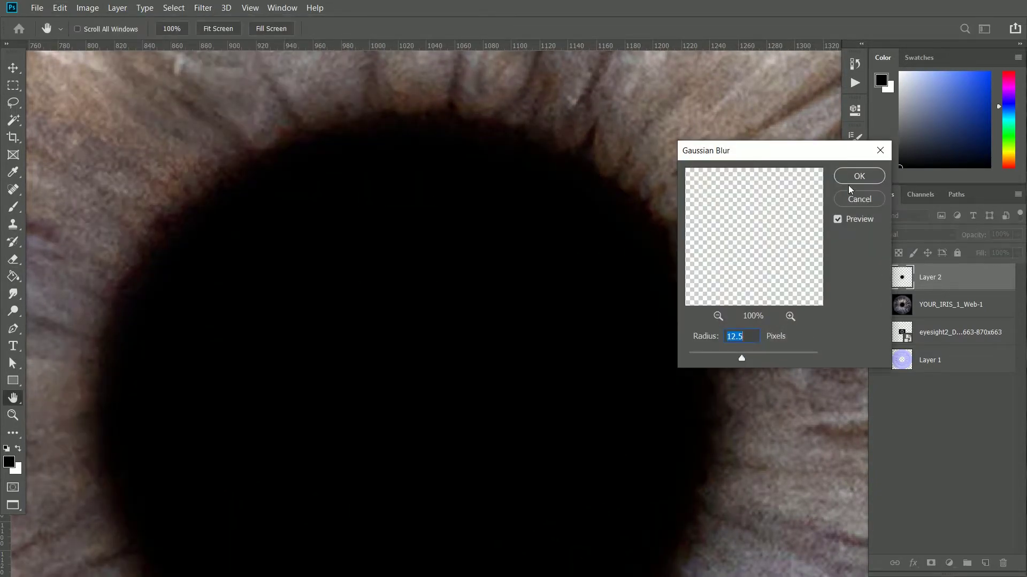
pyautogui.click(857, 178)
pyautogui.keyDown('alt'); pyautogui.scroll(-5, 456, 266); pyautogui.keyUp('alt')
# Step: Try shifting the hue and raising the saturation of the YOUR_IRIS_1_Web-1 layer
pyautogui.click(950, 306)
pyautogui.click(87, 8)
pyautogui.moveTo(117, 43)
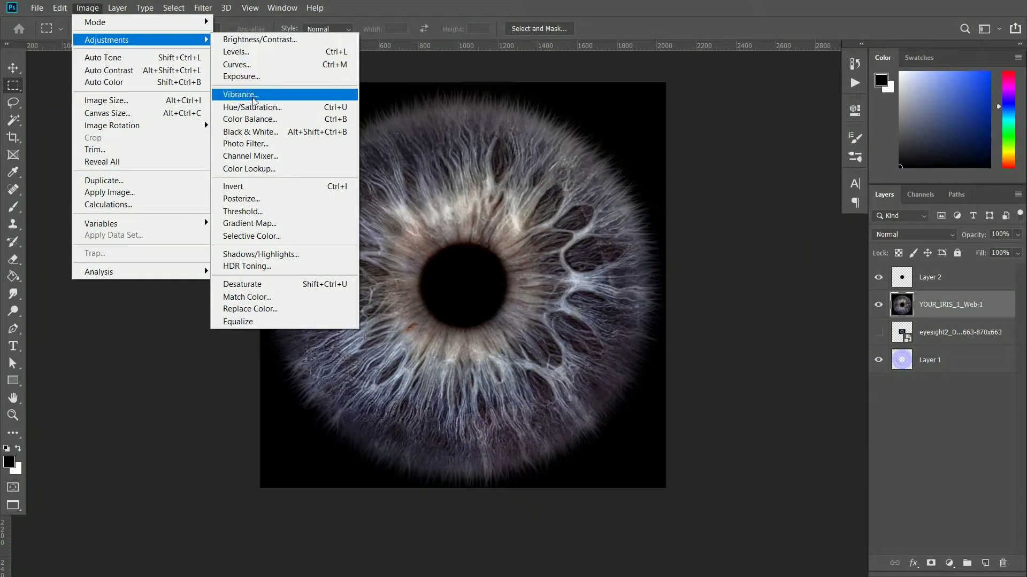
pyautogui.click(251, 106)
pyautogui.moveTo(748, 213); pyautogui.dragTo(694, 214)
pyautogui.moveTo(749, 247); pyautogui.dragTo(771, 249)
pyautogui.moveTo(694, 214); pyautogui.dragTo(764, 216)
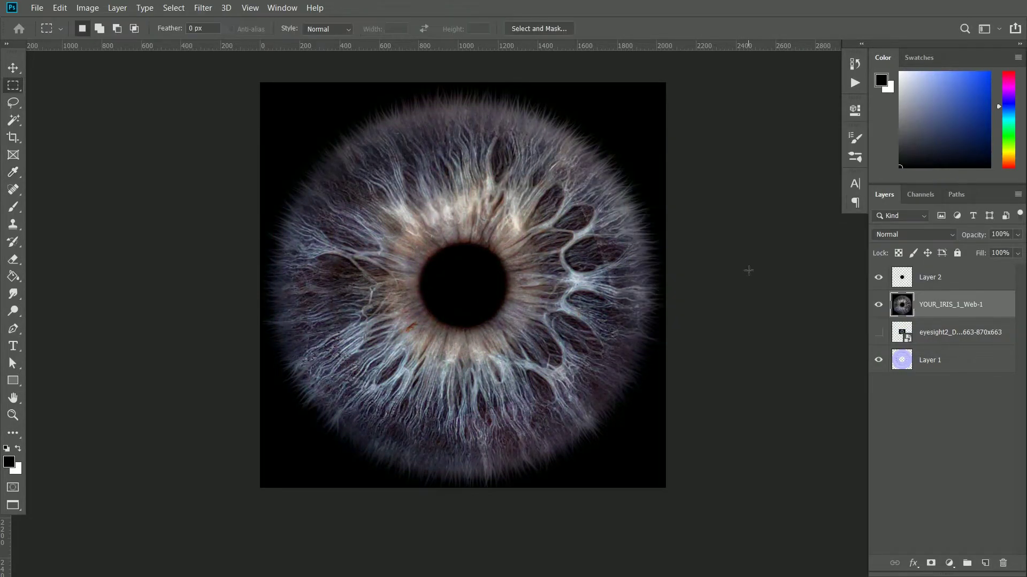
pyautogui.click(505, 231)
# Step: Duplicate the YOUR_IRIS_1_Web-1 layer, hide the original and turn the copy greyscale
pyautogui.keyDown('alt'); pyautogui.moveTo(944, 314); pyautogui.dragTo(947, 296); pyautogui.keyUp('alt')
pyautogui.click(883, 333)
pyautogui.click(87, 8)
pyautogui.moveTo(106, 39)
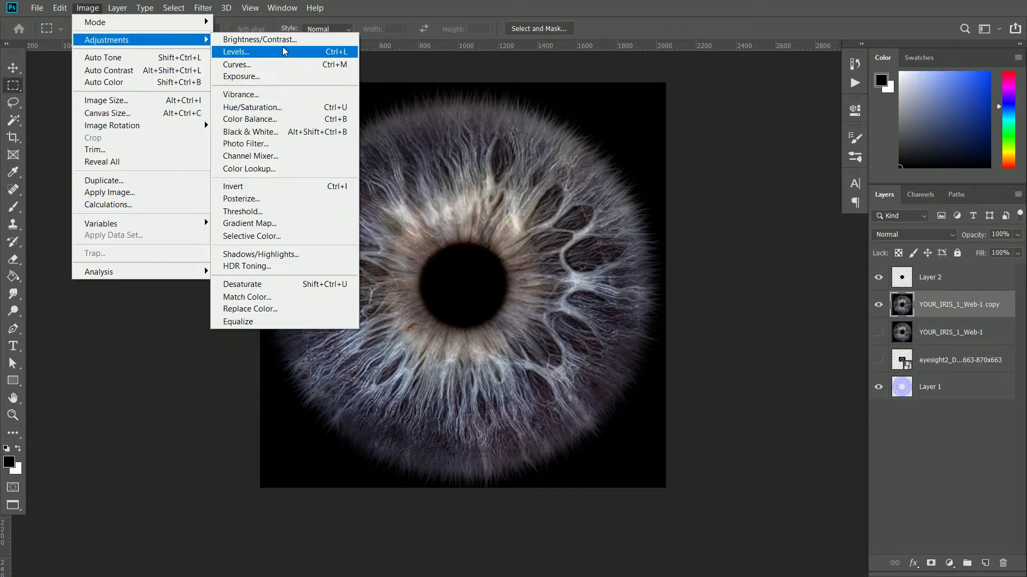
pyautogui.click(261, 91)
pyautogui.click(834, 176)
# Step: Place the DSC_4012 iris photo as an embedded layer above the greyscale iris copy
pyautogui.click(37, 8)
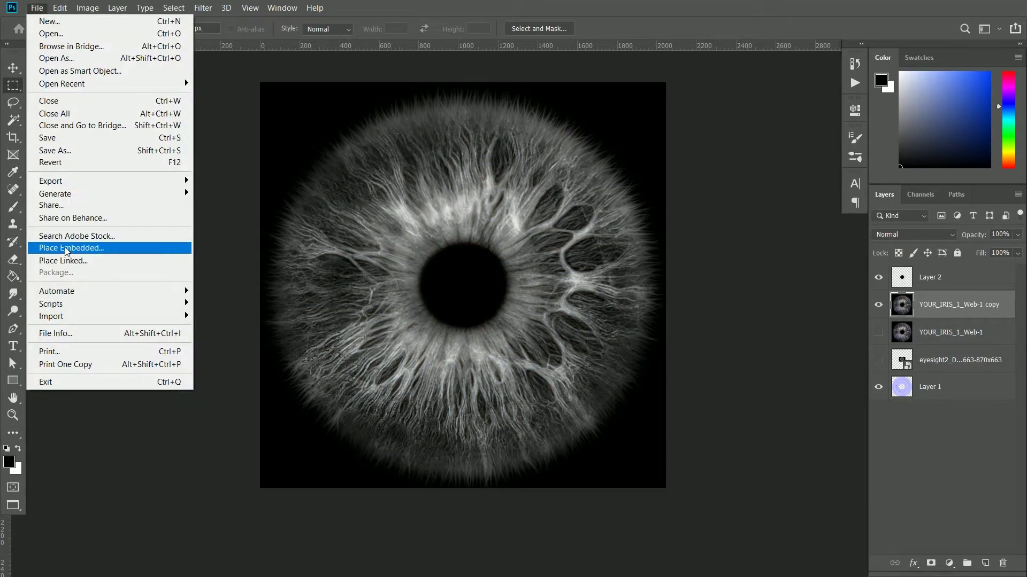
pyautogui.click(80, 250)
pyautogui.doubleClick(249, 119)
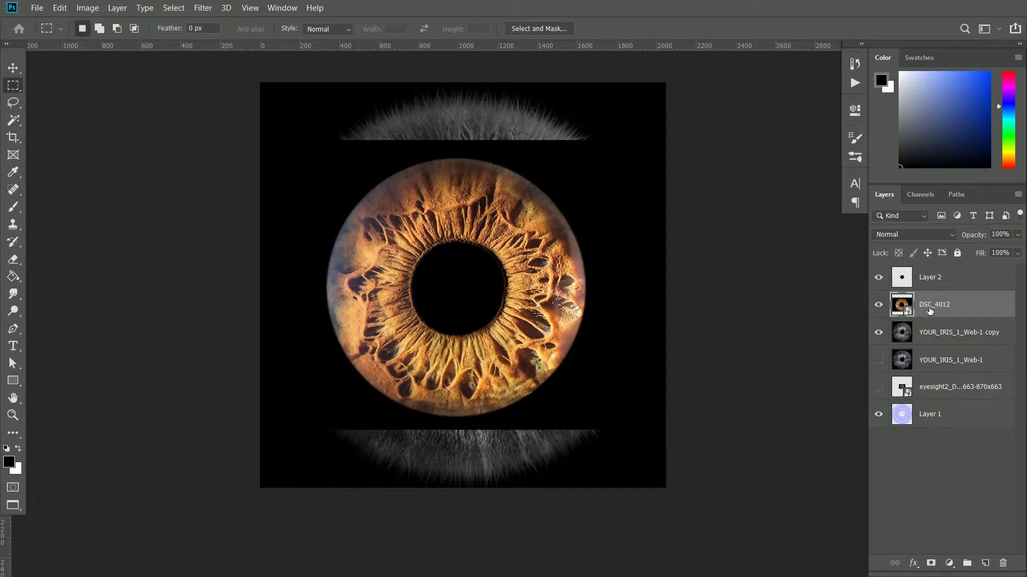
# Step: Lower the DSC_4012 layer's opacity to 60% and scale it up from its centre to match the iris beneath
pyautogui.moveTo(1015, 251); pyautogui.dragTo(990, 250)
pyautogui.keyDown('alt'); pyautogui.moveTo(664, 140); pyautogui.dragTo(763, 71); pyautogui.keyUp('alt')
pyautogui.scroll(2, 763, 70)
pyautogui.moveTo(549, 276); pyautogui.dragTo(559, 270)
pyautogui.press('Return')
# Step: Try to warp the DSC_4012 layer so that its pupil edge closes in on the smaller pupil
pyautogui.hotkey('ctrl', 't')
pyautogui.rightClick(540, 214)
pyautogui.click(543, 287)
pyautogui.moveTo(485, 406); pyautogui.dragTo(459, 435)
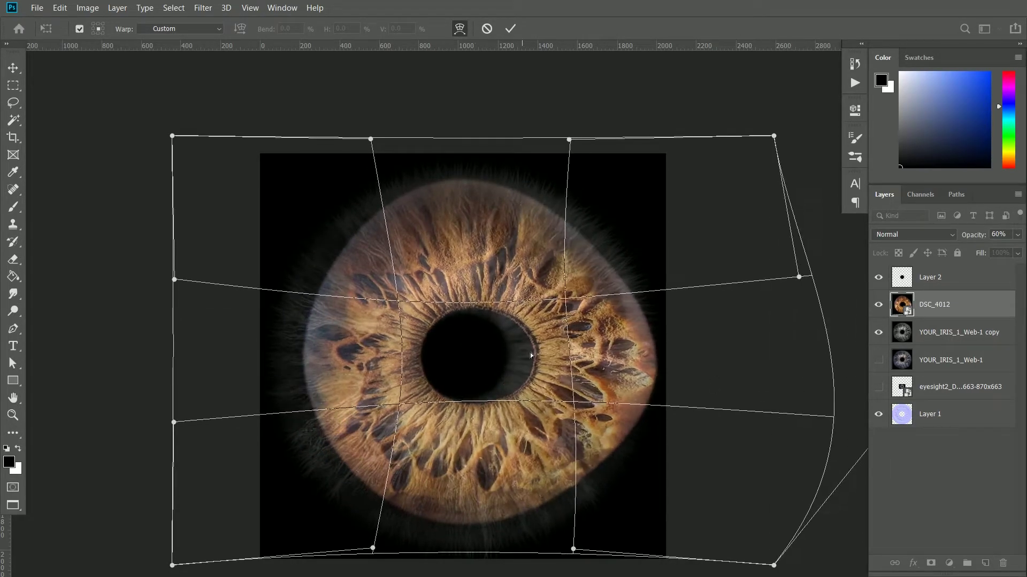
pyautogui.moveTo(524, 352); pyautogui.dragTo(498, 351)
pyautogui.moveTo(799, 277); pyautogui.dragTo(867, 271)
pyautogui.moveTo(775, 136); pyautogui.dragTo(800, 117)
pyautogui.moveTo(208, 352); pyautogui.dragTo(126, 350)
pyautogui.moveTo(468, 323); pyautogui.dragTo(358, 353)
pyautogui.press('Escape')
pyautogui.click(174, 7)
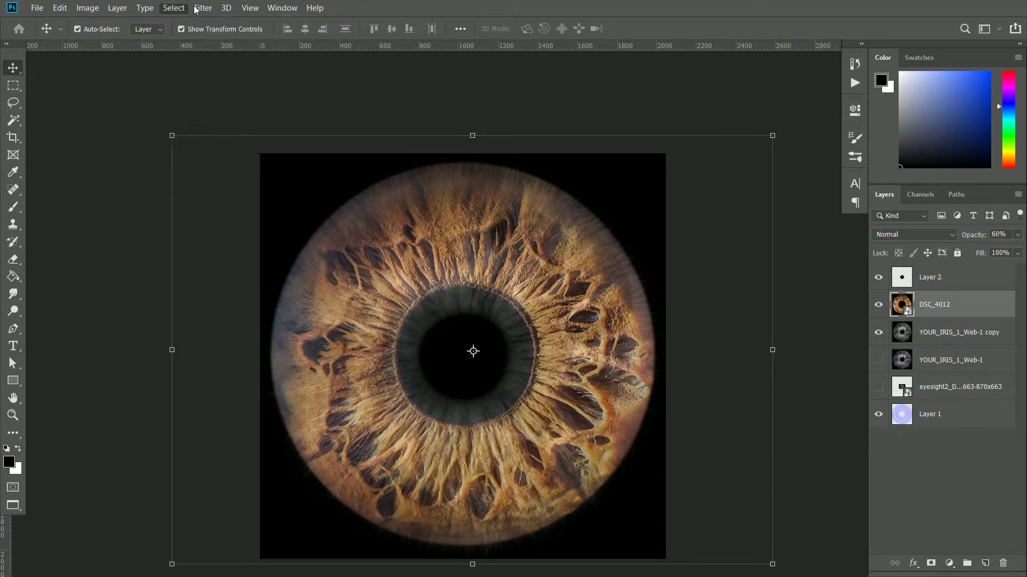
pyautogui.click(216, 105)
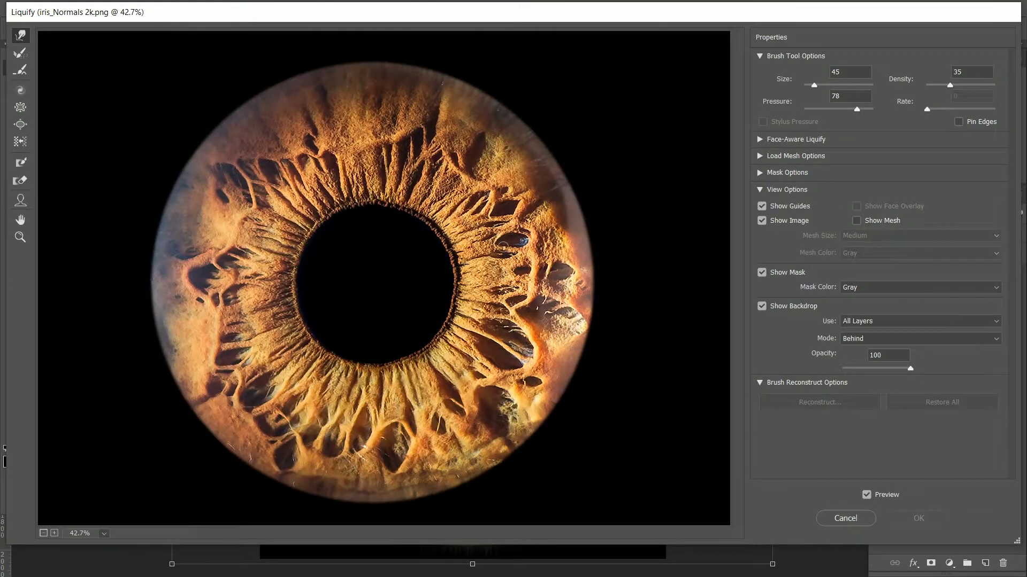
pyautogui.click(859, 521)
# Step: Place the DSC_4012 layer at 100% opacity beneath the greyscale iris copy and set the copy's blend mode to Multiply
pyautogui.moveTo(934, 341); pyautogui.dragTo(934, 342)
pyautogui.click(934, 305)
pyautogui.click(909, 234)
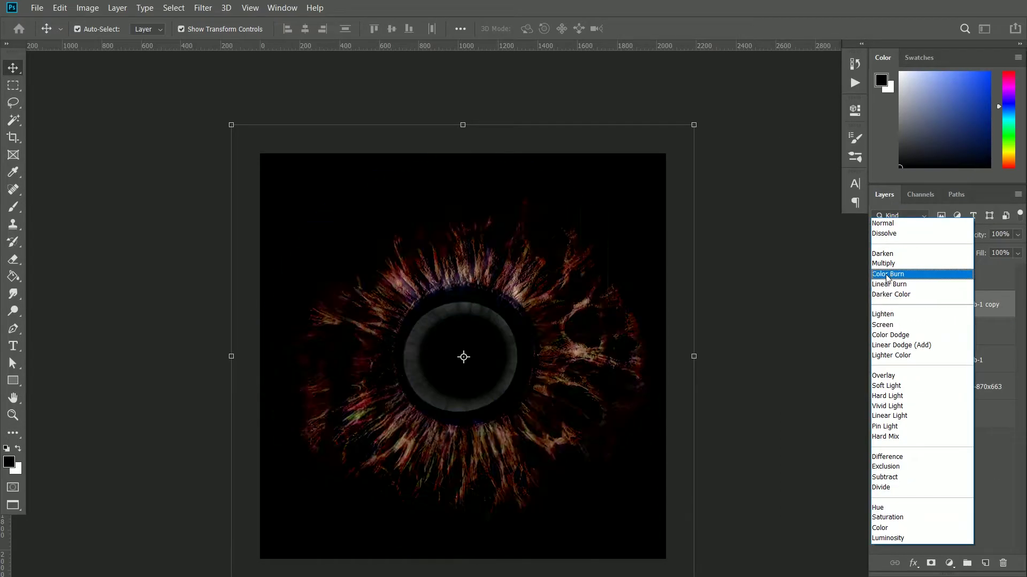
pyautogui.click(884, 263)
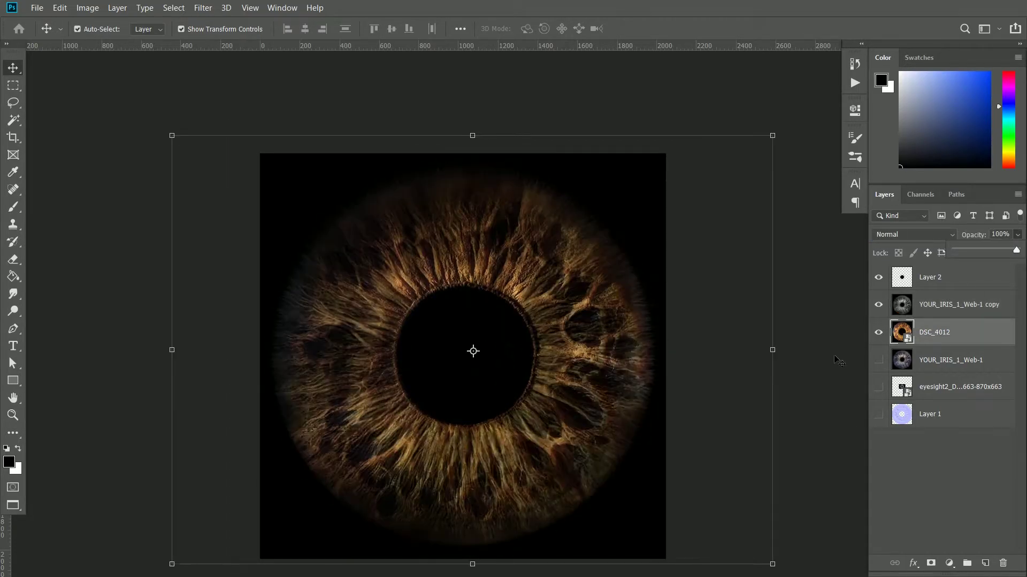
pyautogui.click(838, 368)
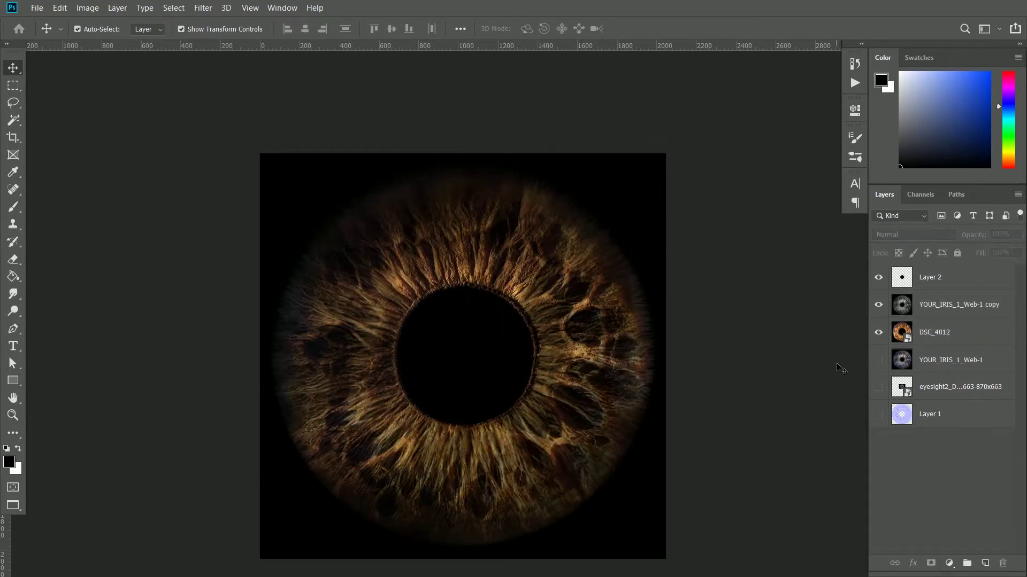
# Step: Move the blue Layer 1 to the top of the layer stack and hide it
pyautogui.click(878, 333)
pyautogui.click(879, 333)
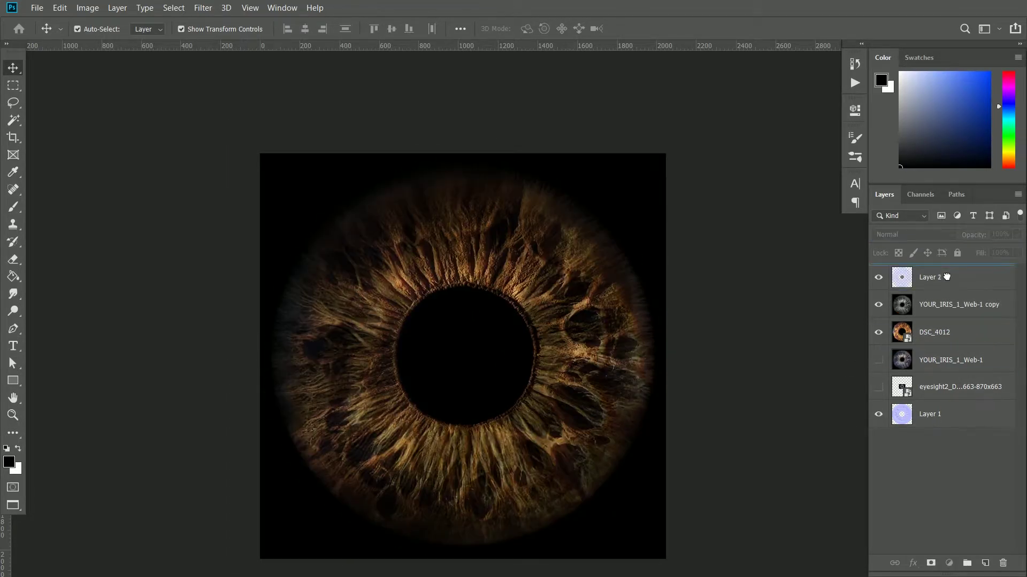
pyautogui.moveTo(946, 278); pyautogui.dragTo(943, 274)
pyautogui.click(877, 279)
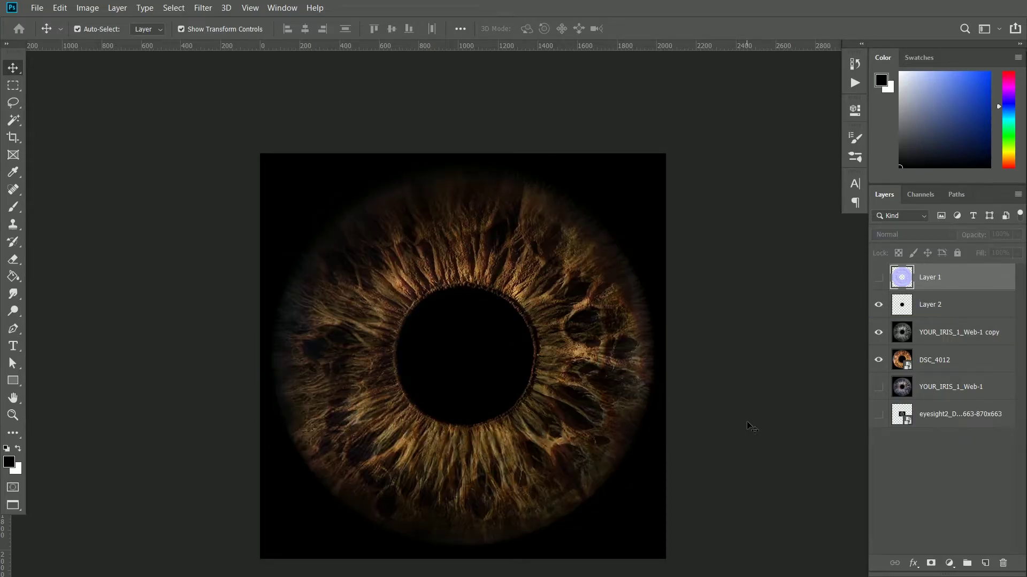
pyautogui.click(878, 360)
pyautogui.click(879, 360)
# Step: Try lower opacities on the YOUR_IRIS_1_Web-1 copy layer
pyautogui.click(946, 327)
pyautogui.click(1017, 234)
pyautogui.moveTo(1017, 252)
pyautogui.mouseDown()
pyautogui.moveTo(997, 252)
pyautogui.moveTo(1021, 252)
pyautogui.mouseUp()
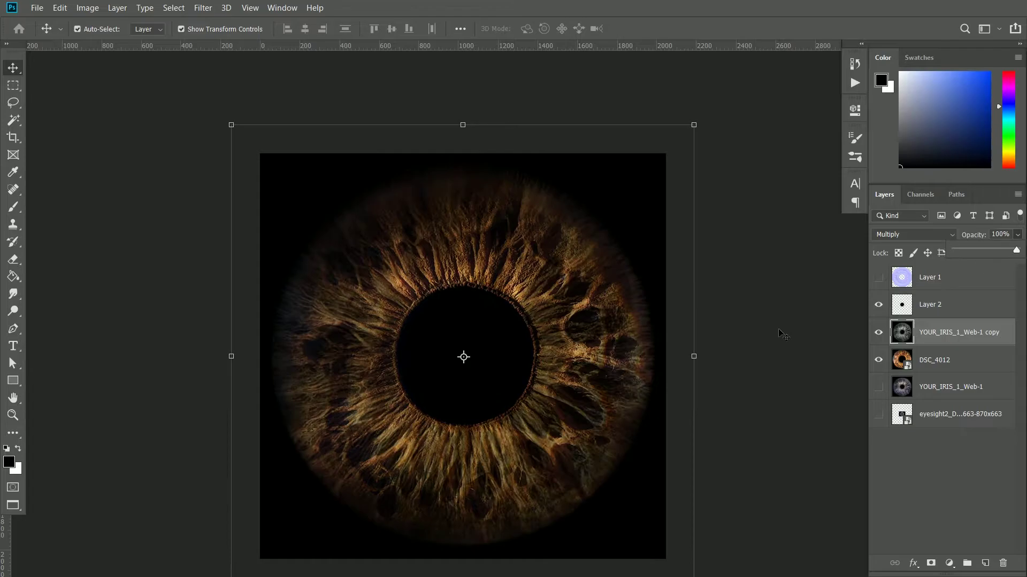
pyautogui.click(779, 330)
pyautogui.scroll(-1, 718, 364)
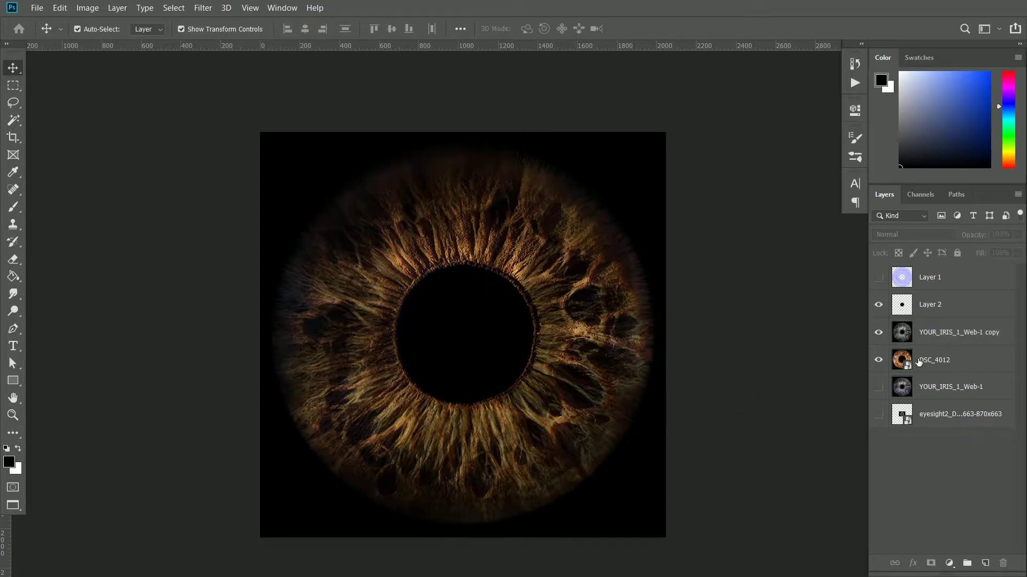
# Step: Brighten the YOUR_IRIS_1_Web-1 copy layer with Levels, setting the white input level to 161
pyautogui.click(919, 360)
pyautogui.hotkey('ctrl', 'l')
pyautogui.moveTo(892, 264); pyautogui.dragTo(830, 264)
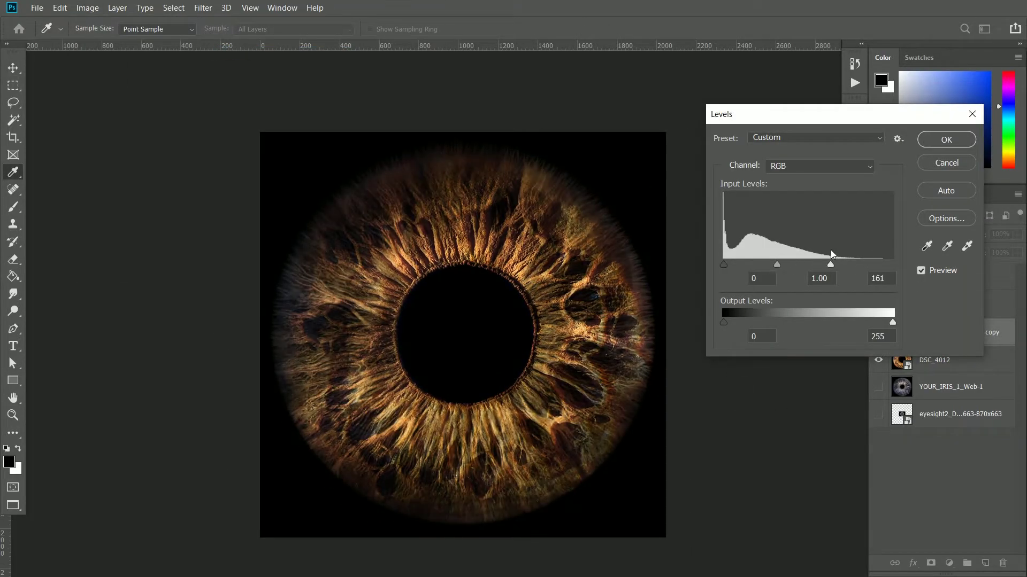
pyautogui.click(946, 140)
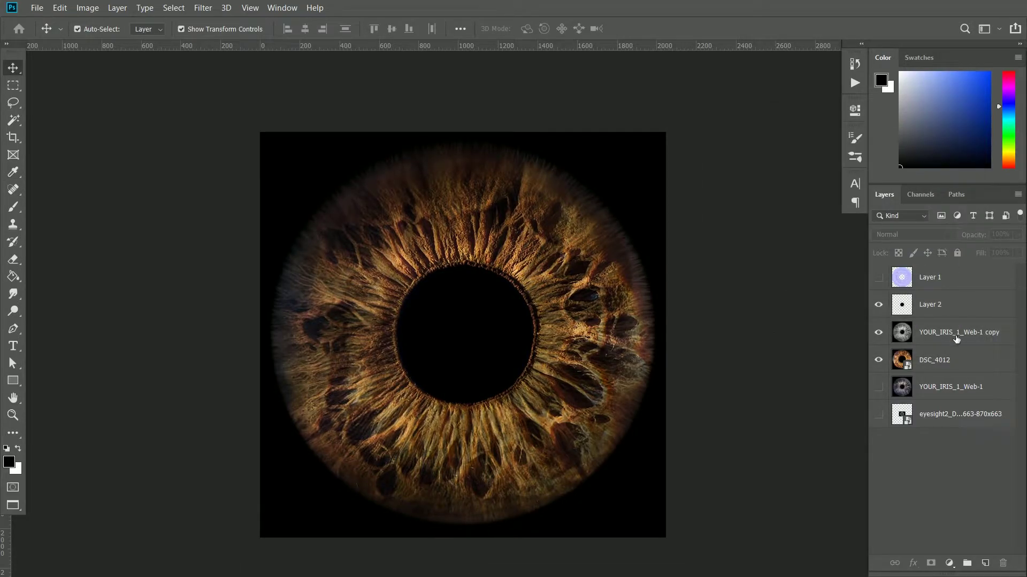
# Step: Brighten the DSC_4012 layer with a Levels adjustment by lowering its white and midtone input levels
pyautogui.click(953, 359)
pyautogui.click(89, 8)
pyautogui.moveTo(110, 39)
pyautogui.click(239, 51)
pyautogui.moveTo(556, 238); pyautogui.dragTo(551, 239)
pyautogui.moveTo(469, 238); pyautogui.dragTo(457, 238)
pyautogui.click(606, 116)
pyautogui.click(805, 234)
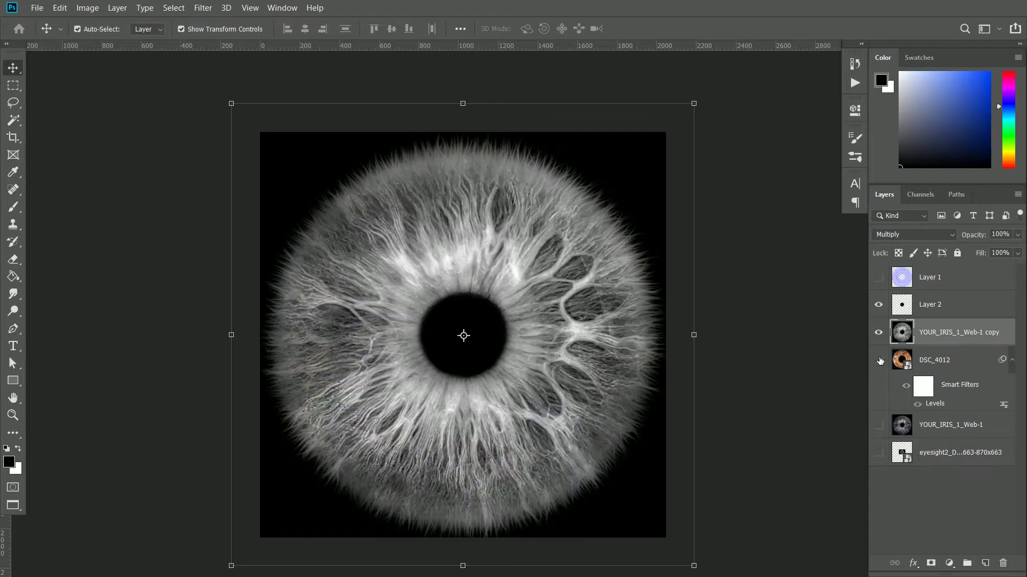
# Step: Enlarge the DSC_4012 layer slightly from its centre and duplicate it
pyautogui.keyDown('alt'); pyautogui.moveTo(772, 123); pyautogui.dragTo(800, 101); pyautogui.keyUp('alt')
pyautogui.press('Return')
pyautogui.keyDown('alt'); pyautogui.moveTo(930, 364); pyautogui.dragTo(950, 373); pyautogui.keyUp('alt')
# Step: Move the DSC_4012 copy above the original and scale it down from its centre to the smaller pupil size
pyautogui.keyDown('alt'); pyautogui.moveTo(800, 101); pyautogui.dragTo(721, 158); pyautogui.keyUp('alt')
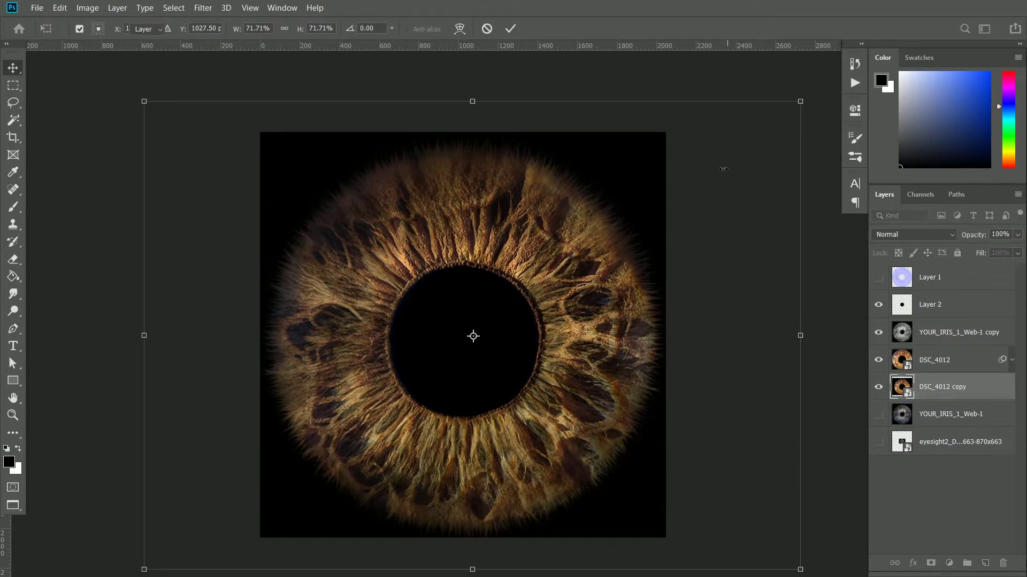
pyautogui.press('Return')
pyautogui.moveTo(936, 386); pyautogui.dragTo(910, 342)
pyautogui.click(878, 390)
pyautogui.keyDown('alt'); pyautogui.moveTo(721, 158); pyautogui.dragTo(650, 203); pyautogui.keyUp('alt')
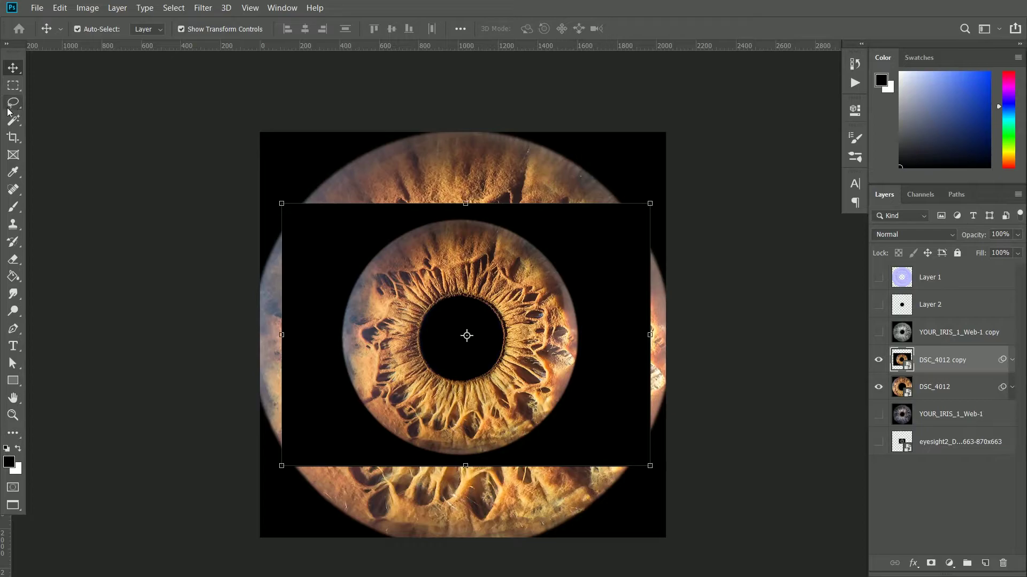
# Step: Mask the DSC_4012 copy to its iris circle by selecting the black and transparent surroundings and inverting the selection
pyautogui.click(14, 119)
pyautogui.click(584, 263)
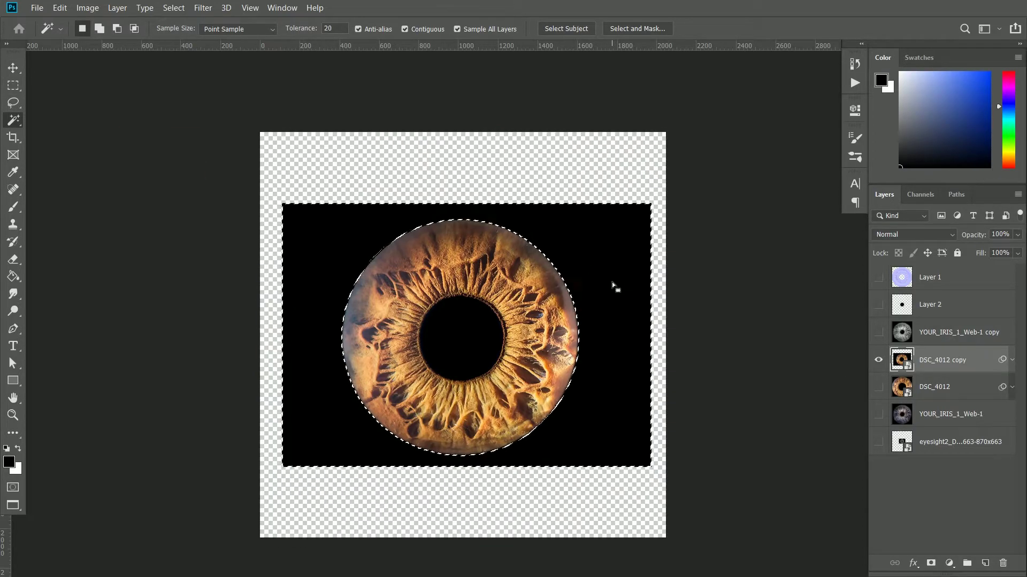
pyautogui.keyDown('shift'); pyautogui.click(616, 185); pyautogui.keyUp('shift')
pyautogui.hotkey('ctrl', 'shift', 'i')
pyautogui.click(930, 563)
pyautogui.click(878, 387)
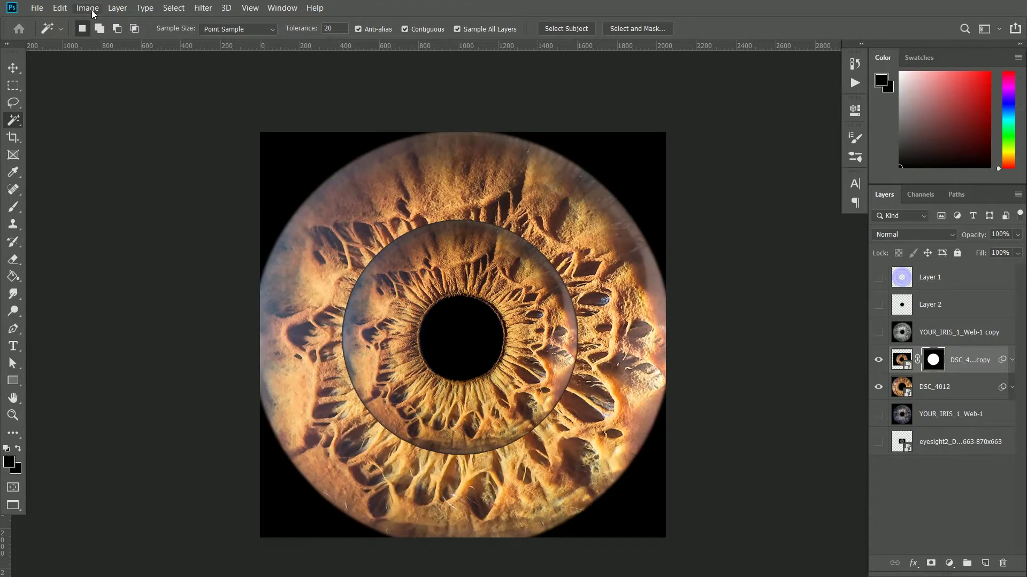
# Step: Try a Gaussian Blur of 75.5 pixels on the DSC_4012 copy's layer mask
pyautogui.click(204, 8)
pyautogui.moveTo(235, 148)
pyautogui.click(398, 199)
pyautogui.moveTo(761, 358)
pyautogui.mouseDown()
pyautogui.moveTo(777, 358)
pyautogui.moveTo(766, 357)
pyautogui.mouseUp()
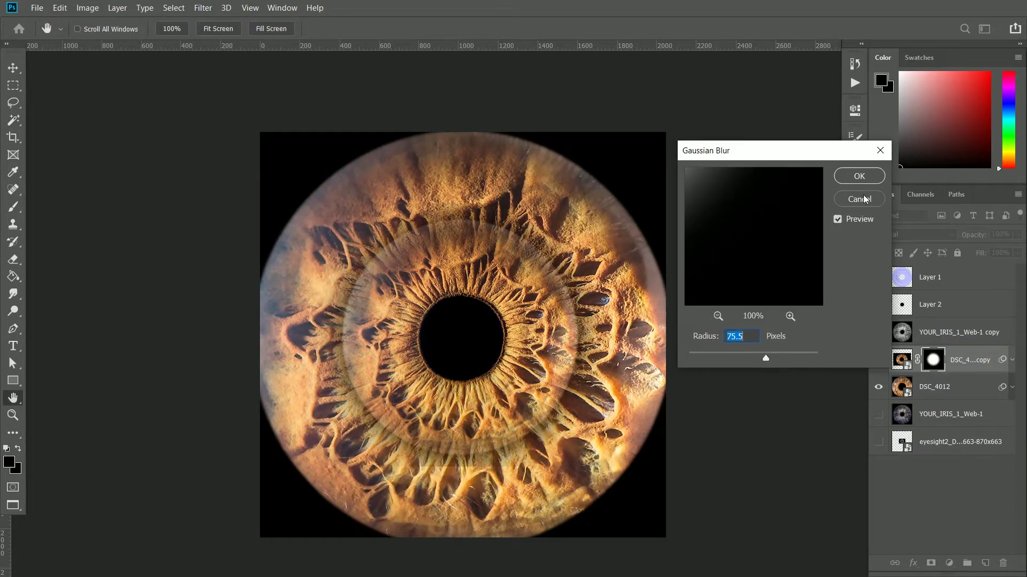
pyautogui.click(863, 177)
# Step: Paint black around the mask's circular edge with a soft 200 px brush to blend the inner iris into the larger one
pyautogui.press('b')
pyautogui.click(96, 29)
pyautogui.click(91, 180)
pyautogui.press(']')
pyautogui.press(']')
pyautogui.press(']')
pyautogui.press(']')
pyautogui.moveTo(571, 313); pyautogui.dragTo(581, 349)
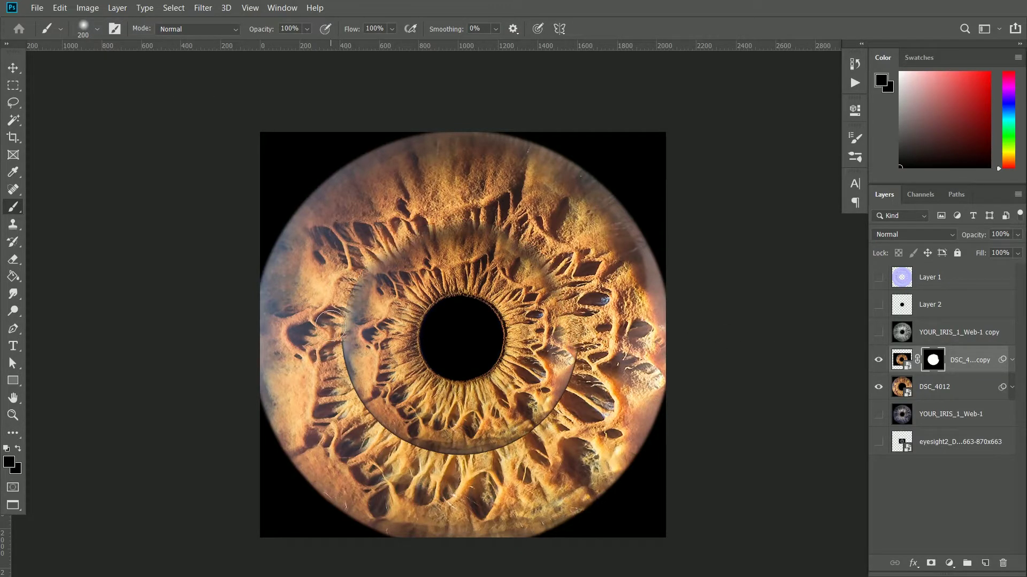
pyautogui.moveTo(543, 433); pyautogui.dragTo(334, 343)
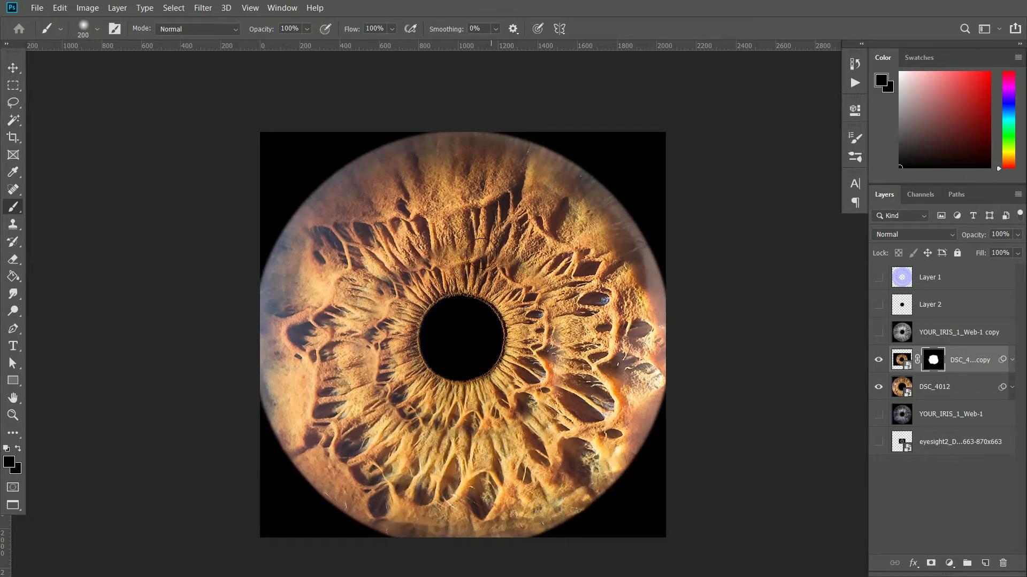
# Step: Rotate the masked DSC_4012 copy by about 45° and show the greyscale iris copy again
pyautogui.click(13, 68)
pyautogui.click(902, 360)
pyautogui.keyDown('shift'); pyautogui.moveTo(665, 194); pyautogui.dragTo(686, 373); pyautogui.keyUp('shift')
pyautogui.press('Return')
pyautogui.press('Return')
pyautogui.click(878, 332)
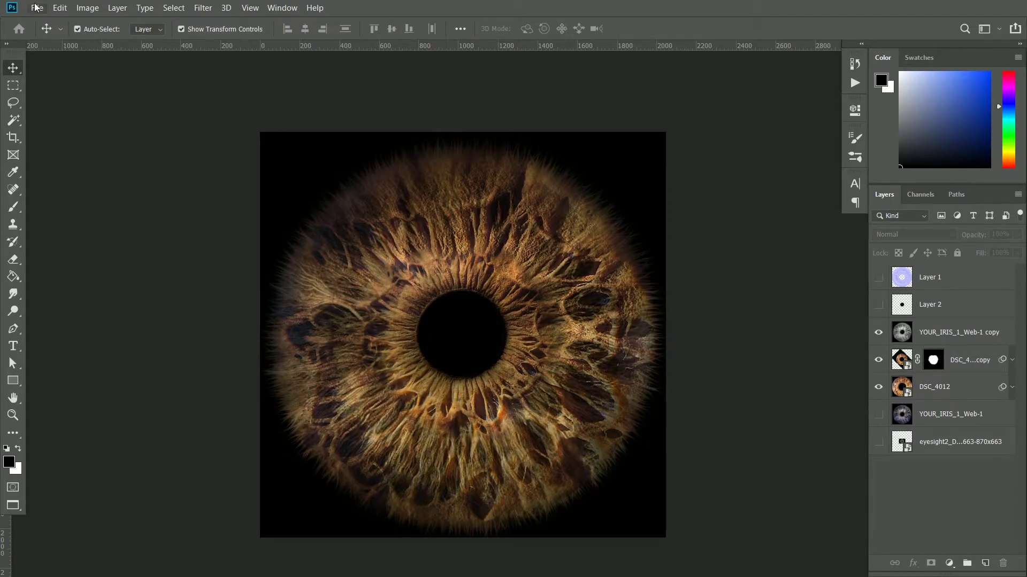
# Step: Hide the greyscale iris copy and group the DSC_4012 layer with its masked copy
pyautogui.click(938, 337)
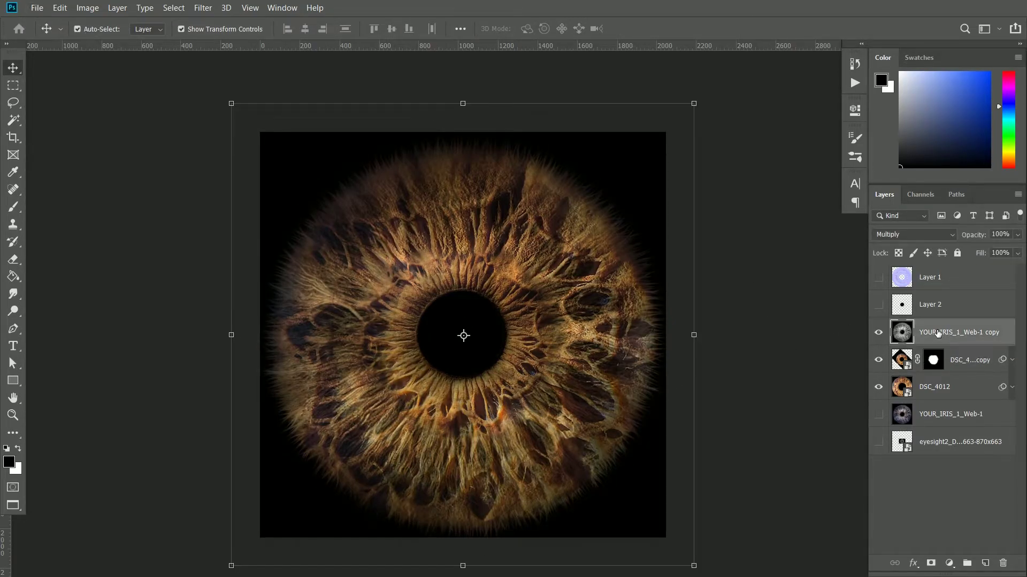
pyautogui.click(878, 333)
pyautogui.click(963, 361)
pyautogui.keyDown('shift'); pyautogui.click(958, 382); pyautogui.keyUp('shift')
pyautogui.hotkey('ctrl', 'g')
# Step: Expand the group and try a Brightness/Contrast adjustment on the masked DSC_4012 copy
pyautogui.click(87, 7)
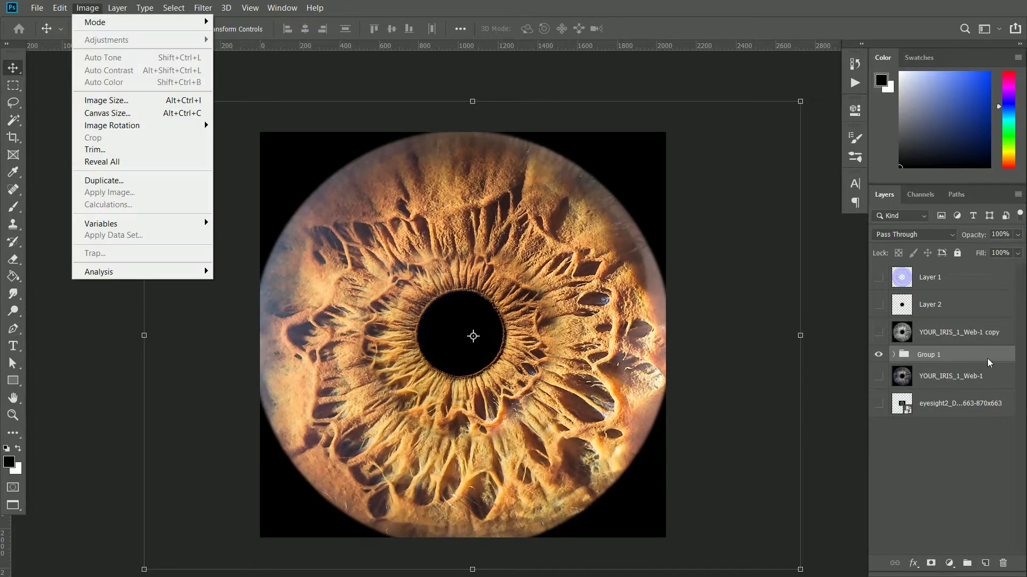
pyautogui.click(893, 355)
pyautogui.click(968, 377)
pyautogui.click(87, 7)
pyautogui.moveTo(134, 40)
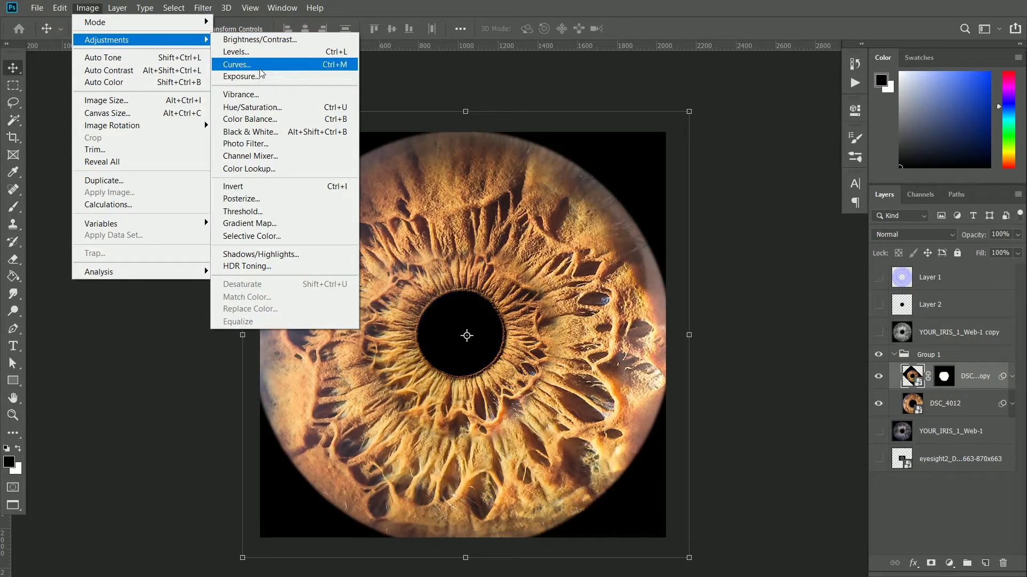
pyautogui.click(252, 40)
pyautogui.write('0')
pyautogui.press('Tab')
pyautogui.click(414, 226)
pyautogui.moveTo(444, 202)
pyautogui.mouseDown()
pyautogui.moveTo(420, 202)
pyautogui.moveTo(432, 202)
pyautogui.mouseUp()
pyautogui.click(586, 214)
pyautogui.click(584, 183)
# Step: Try a Levels adjustment on the masked DSC_4012 copy
pyautogui.click(83, 10)
pyautogui.moveTo(108, 40)
pyautogui.click(256, 51)
pyautogui.moveTo(673, 248); pyautogui.dragTo(605, 248)
pyautogui.press('Escape')
# Step: Try brightening the masked DSC_4012 copy with Curves by raising a shadow point and a highlight point
pyautogui.click(88, 7)
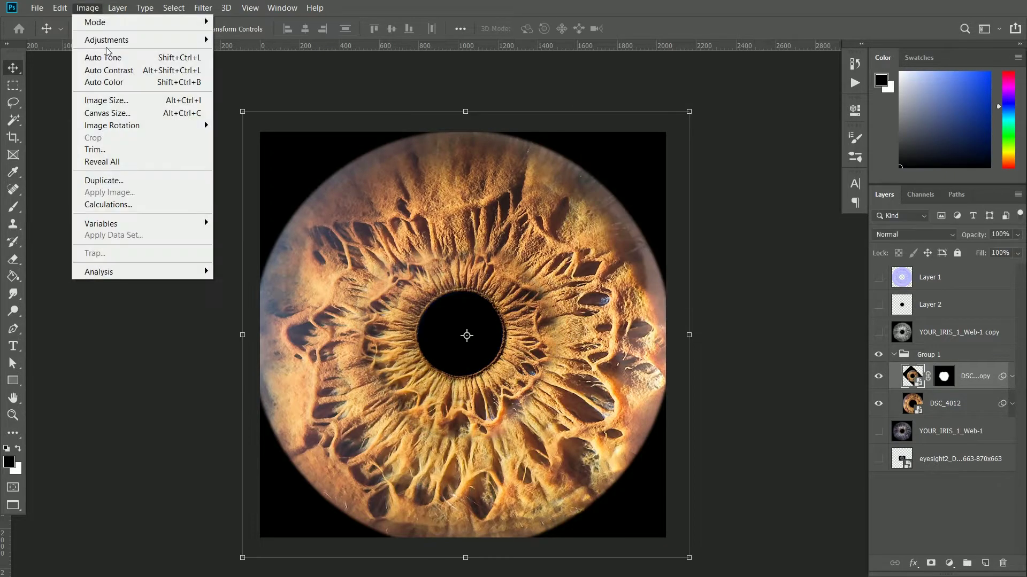
pyautogui.click(284, 63)
pyautogui.moveTo(660, 264); pyautogui.dragTo(655, 243)
pyautogui.moveTo(720, 161)
pyautogui.mouseDown()
pyautogui.moveTo(749, 216)
pyautogui.moveTo(729, 144)
pyautogui.mouseUp()
pyautogui.moveTo(656, 242); pyautogui.dragTo(644, 238)
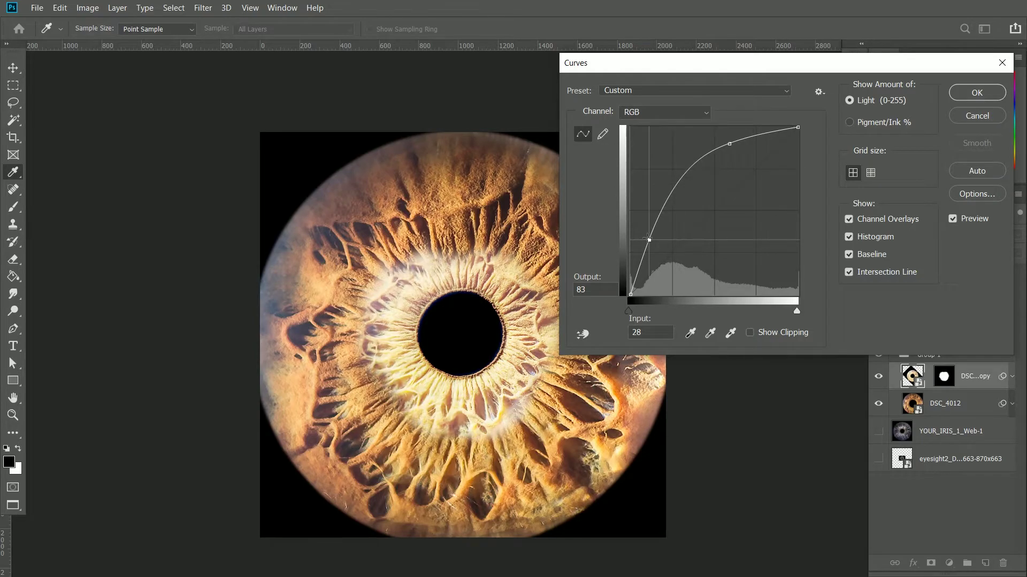
pyautogui.press('Escape')
pyautogui.hotkey('alt', 'i')
# Step: Hide the masked copy and try a High Pass filter with an 11.1-pixel radius on the DSC_4012 layer
pyautogui.click(944, 403)
pyautogui.click(878, 376)
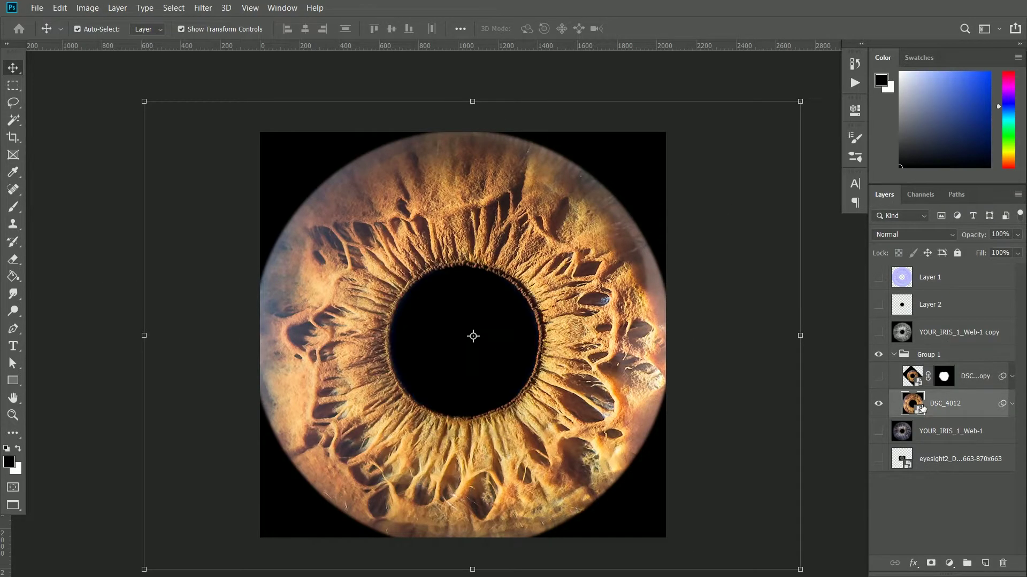
pyautogui.click(87, 7)
pyautogui.moveTo(105, 47)
pyautogui.click(260, 39)
pyautogui.moveTo(476, 202); pyautogui.dragTo(384, 199)
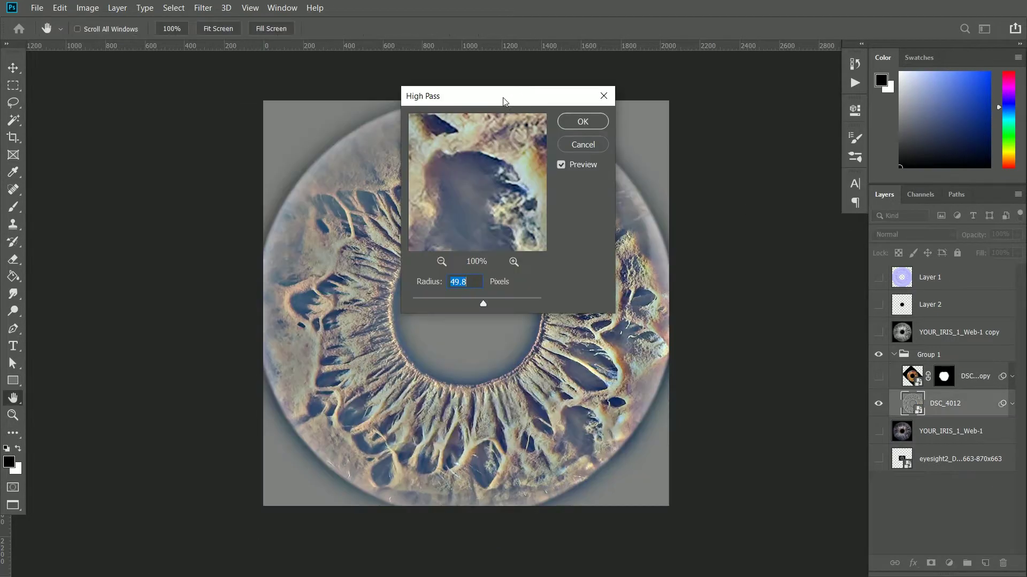
pyautogui.moveTo(504, 101); pyautogui.dragTo(782, 95)
pyautogui.moveTo(762, 298)
pyautogui.mouseDown()
pyautogui.moveTo(802, 300)
pyautogui.moveTo(731, 300)
pyautogui.moveTo(820, 298)
pyautogui.moveTo(744, 298)
pyautogui.mouseUp()
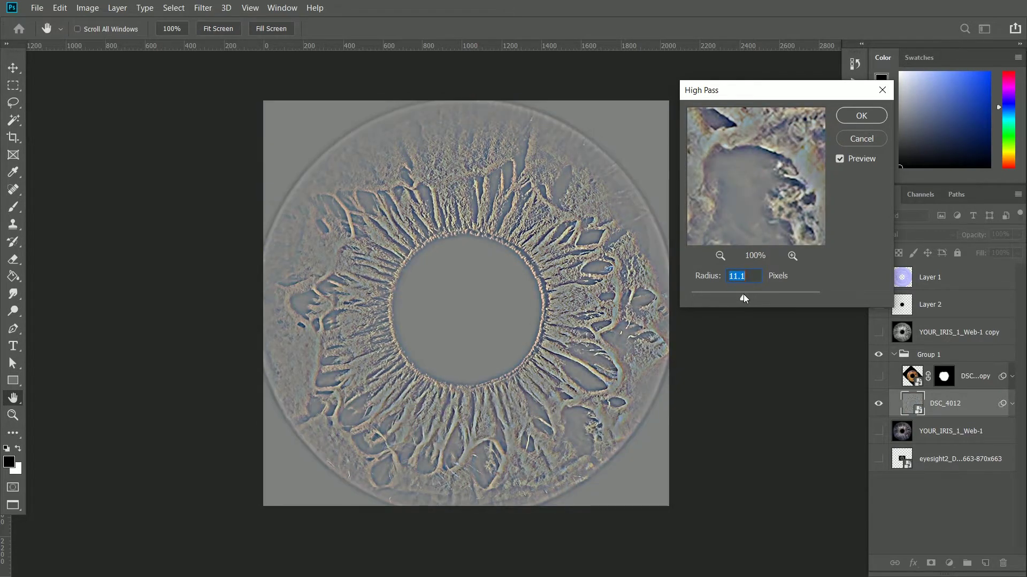
pyautogui.click(881, 114)
# Step: Delete the High Pass filter from DSC_4012's smart filters and duplicate the DSC_4012 layer
pyautogui.click(880, 332)
pyautogui.click(1012, 404)
pyautogui.doubleClick(953, 449)
pyautogui.press('Escape')
pyautogui.rightClick(952, 452)
pyautogui.click(949, 499)
pyautogui.click(878, 376)
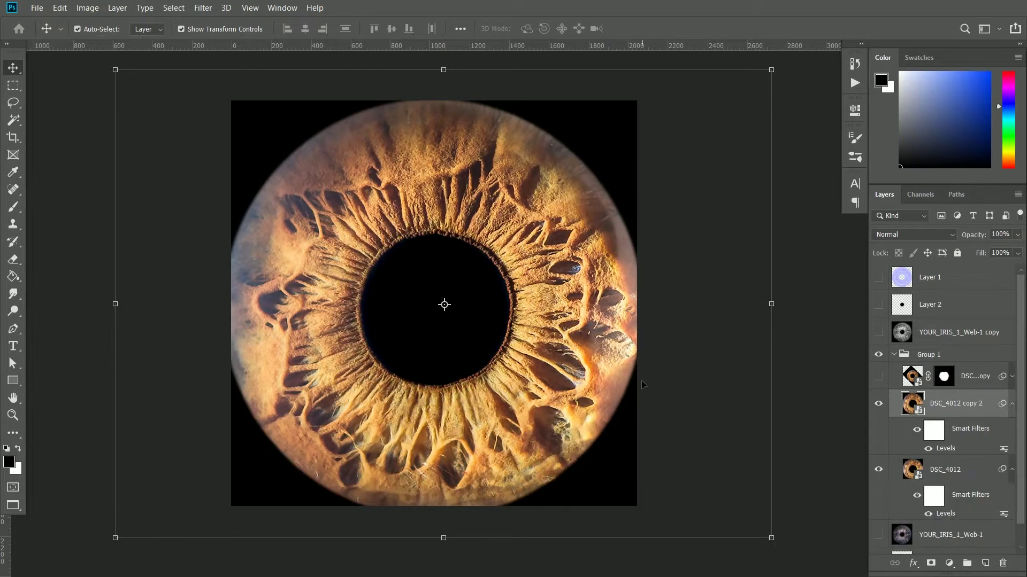
# Step: Fully desaturate DSC_4012 copy 2 with Hue/Saturation and invert it
pyautogui.click(87, 8)
pyautogui.moveTo(140, 41)
pyautogui.click(255, 111)
pyautogui.moveTo(477, 218); pyautogui.dragTo(380, 221)
pyautogui.click(630, 117)
pyautogui.click(88, 10)
pyautogui.moveTo(171, 43)
pyautogui.click(262, 188)
# Step: Set DSC_4012 copy 2 to the Soft Light blend mode and show the greyscale iris copy and the masked copy again
pyautogui.click(914, 234)
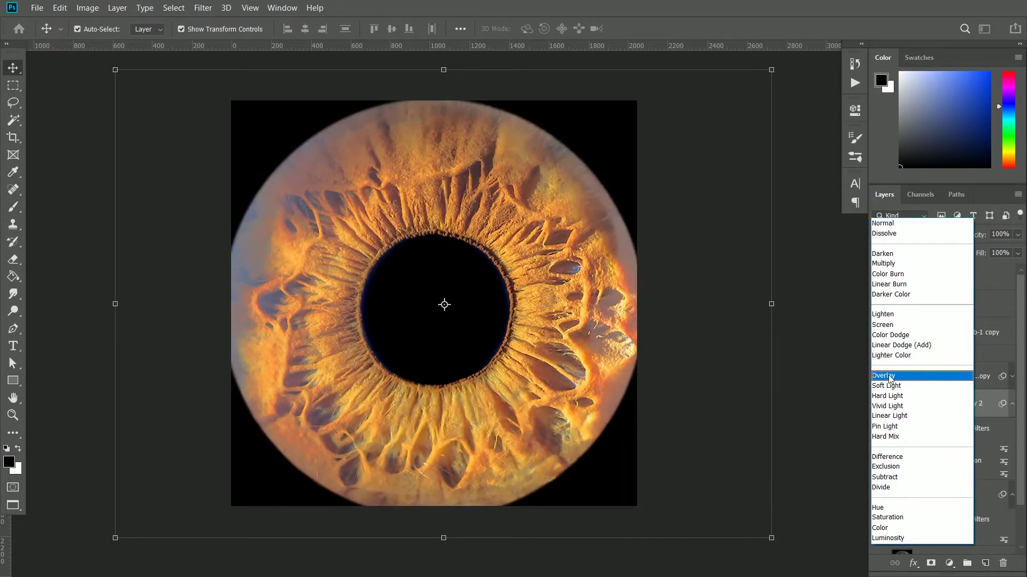
pyautogui.click(800, 322)
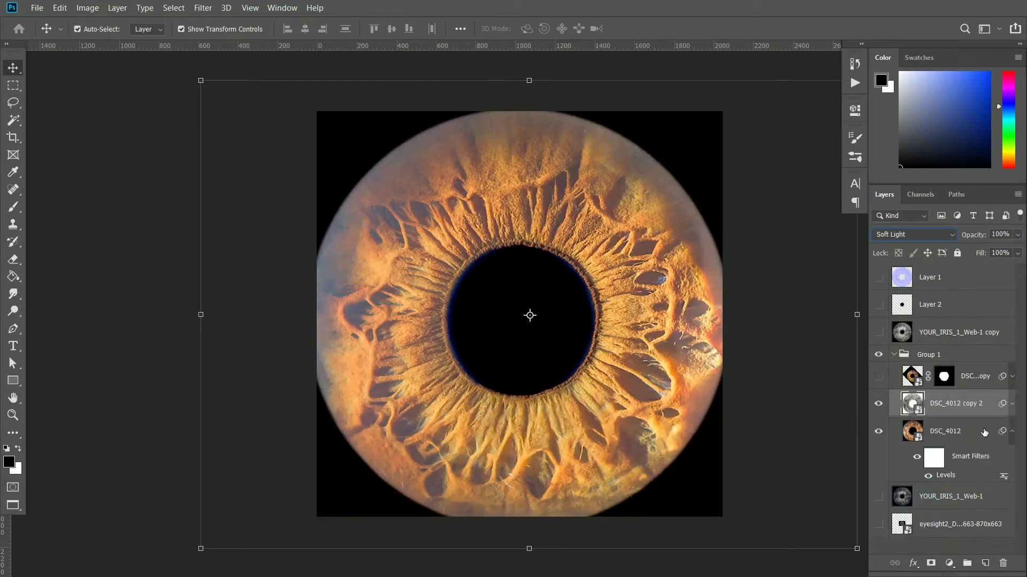
pyautogui.click(878, 332)
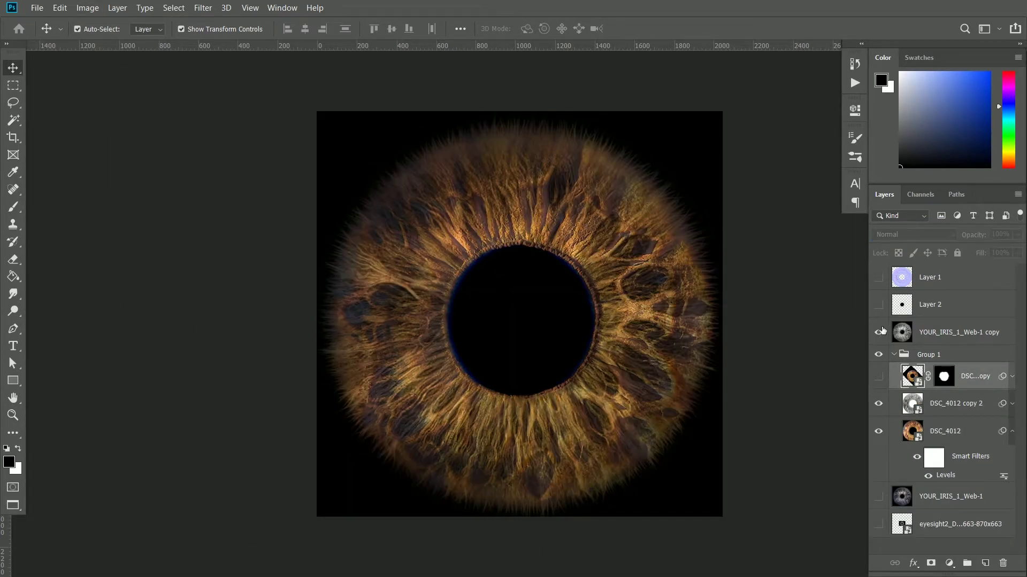
pyautogui.click(879, 376)
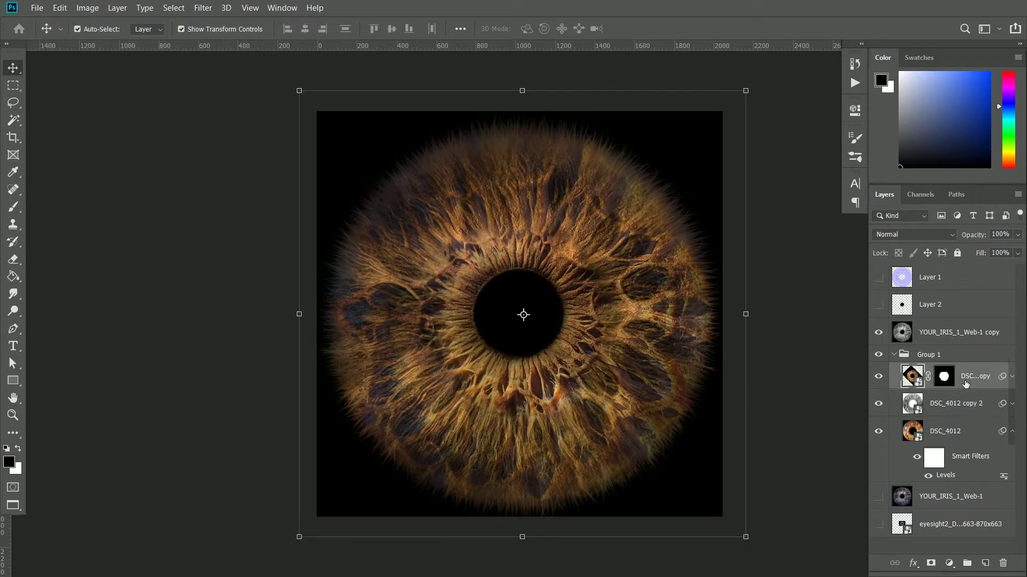
# Step: Duplicate the masked DSC_4012 copy and set the duplicate's saturation to -100
pyautogui.hotkey('ctrl', 'j')
pyautogui.click(88, 8)
pyautogui.moveTo(110, 39)
pyautogui.click(260, 107)
pyautogui.moveTo(476, 219); pyautogui.dragTo(319, 219)
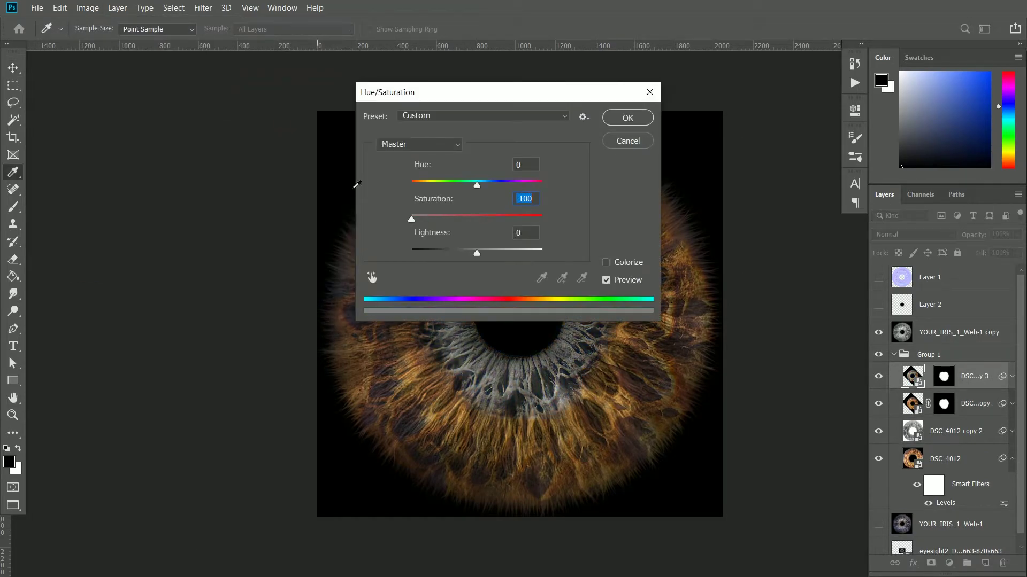
pyautogui.click(628, 117)
# Step: Invert the desaturated masked duplicate and change its blend mode so it blends with the inner iris
pyautogui.click(88, 8)
pyautogui.click(243, 185)
pyautogui.click(913, 234)
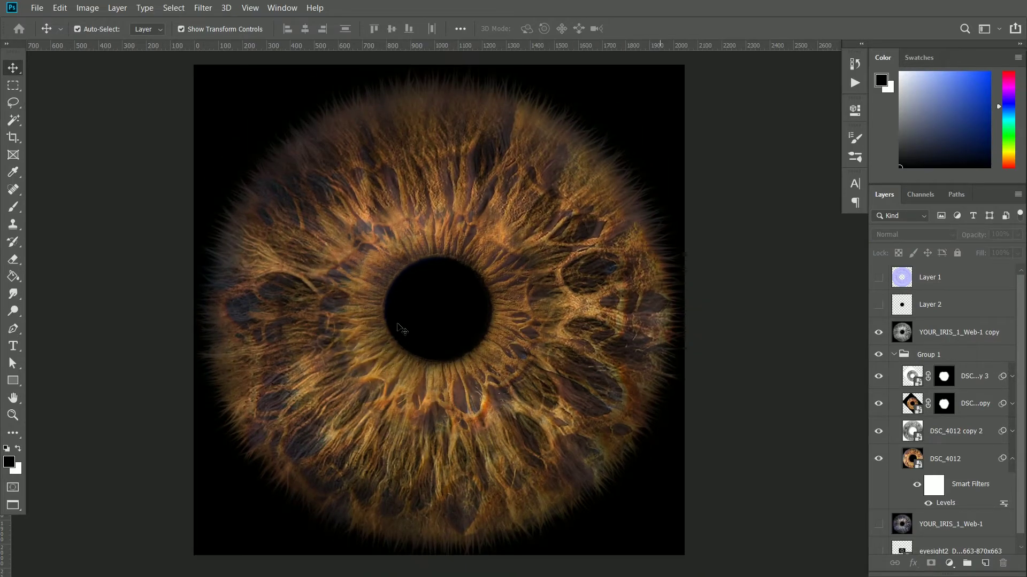
# Step: Collapse Group 1, show the Layer 2 pupil, and toggle the iris layers' visibility to compare the composite
pyautogui.click(878, 332)
pyautogui.click(880, 333)
pyautogui.click(894, 354)
pyautogui.click(879, 355)
pyautogui.click(878, 305)
pyautogui.click(878, 357)
pyautogui.click(879, 355)
pyautogui.click(879, 356)
# Step: Export the iris composite as a PNG named Iris_Albedo 2K into the MODEL TEXTURES folder
pyautogui.click(37, 7)
pyautogui.moveTo(104, 183)
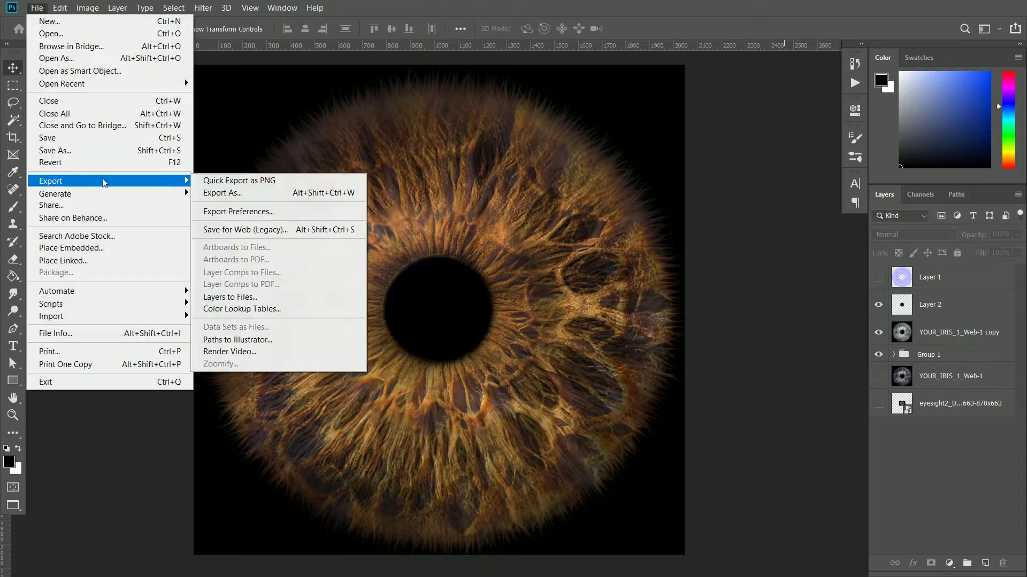
pyautogui.click(287, 183)
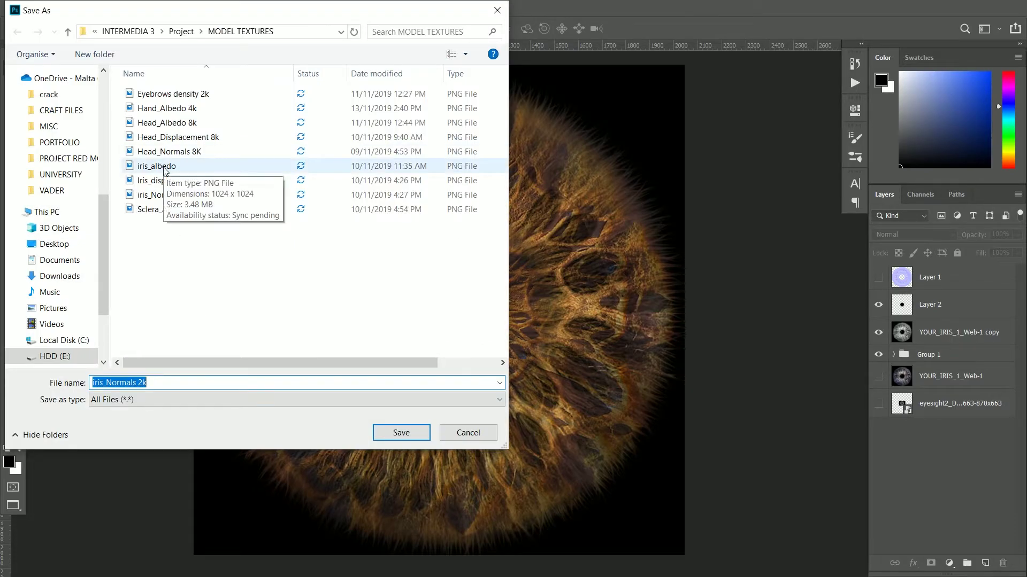
pyautogui.write('Iris_Albedo 2K')
pyautogui.press('Return')
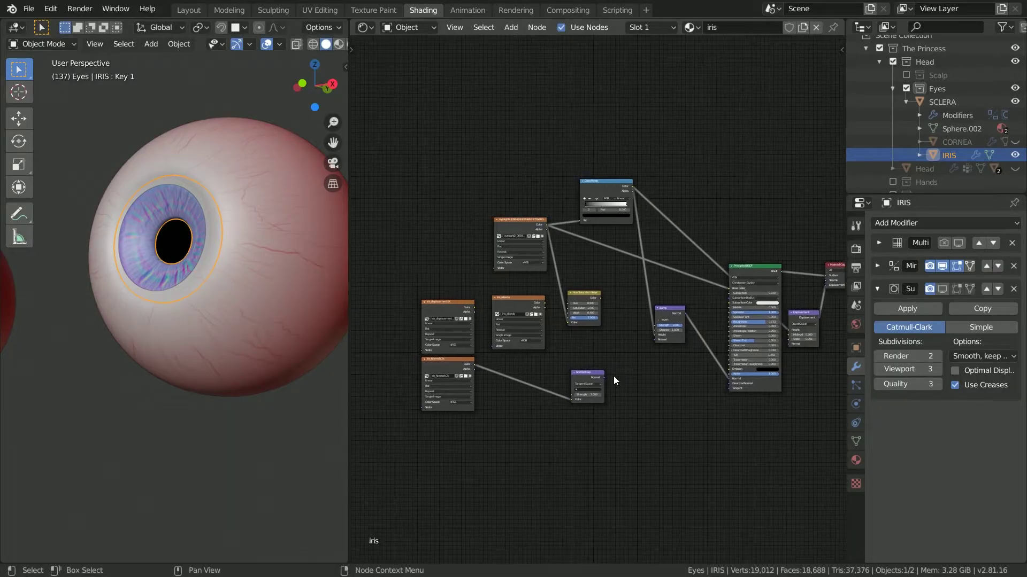
# Step: Switch to Blender and delete the old texture, colour, bump and normal map nodes from the iris material
pyautogui.press('b')
pyautogui.moveTo(385, 129); pyautogui.dragTo(712, 462)
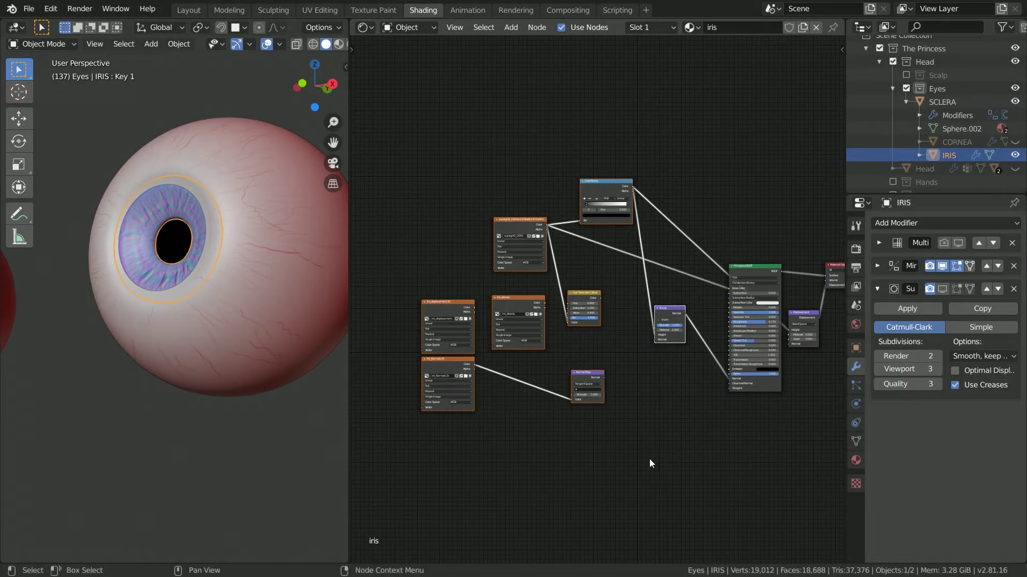
pyautogui.press('x')
# Step: Rearrange the Principled BSDF and Displacement nodes before the Material Output and switch the viewport to rendered shading
pyautogui.press('Home')
pyautogui.moveTo(571, 249); pyautogui.dragTo(483, 153)
pyautogui.moveTo(663, 333); pyautogui.dragTo(493, 385)
pyautogui.moveTo(493, 385); pyautogui.dragTo(540, 392, button='middle')
pyautogui.scroll(-2, 326, 45)
pyautogui.click(324, 44)
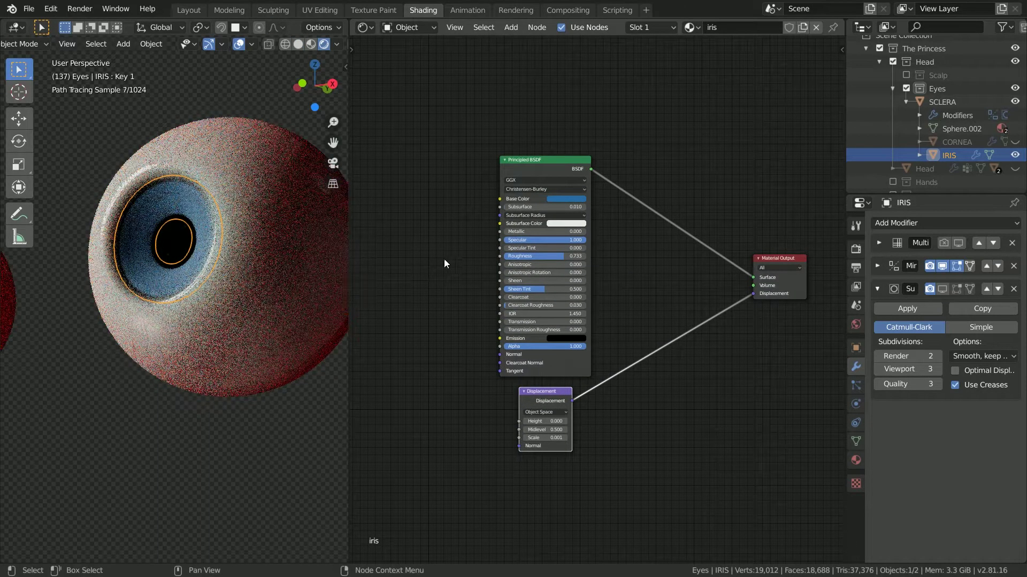
# Step: Add an Image Texture node beside the Principled BSDF in the iris material
pyautogui.moveTo(438, 264); pyautogui.dragTo(491, 285, button='middle')
pyautogui.click(569, 197)
pyautogui.click(520, 220)
pyautogui.write('im')
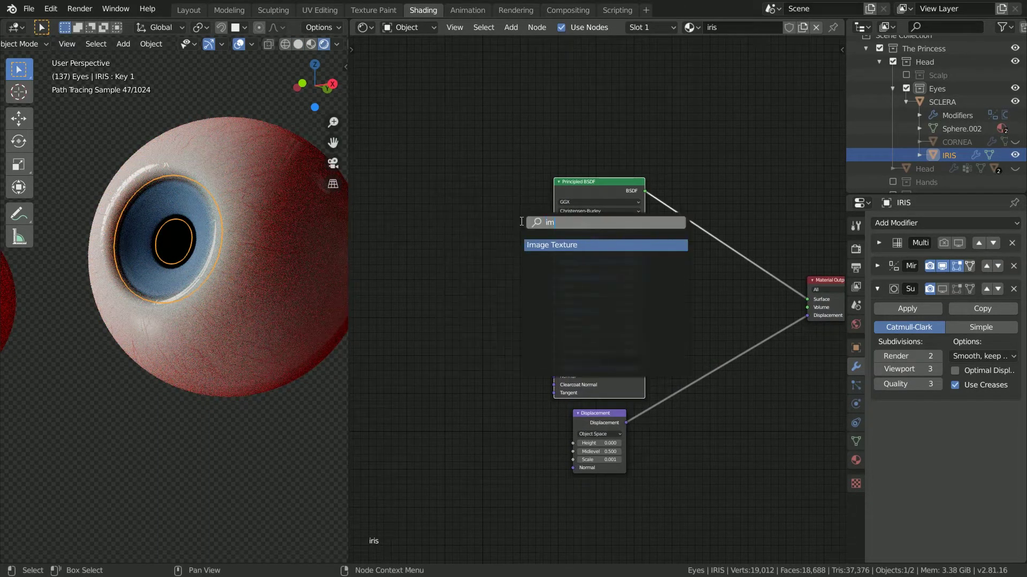
pyautogui.press('Return')
pyautogui.click(564, 216)
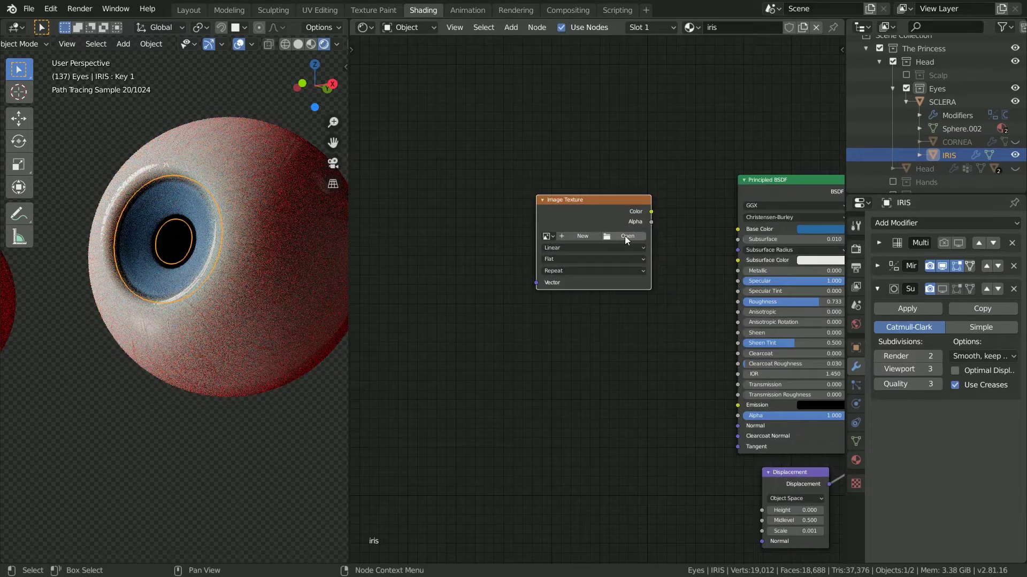
# Step: Load Iris_Albedo 2K.png into the image texture and connect its Color output to the shader's Base Color
pyautogui.click(625, 236)
pyautogui.doubleClick(643, 108)
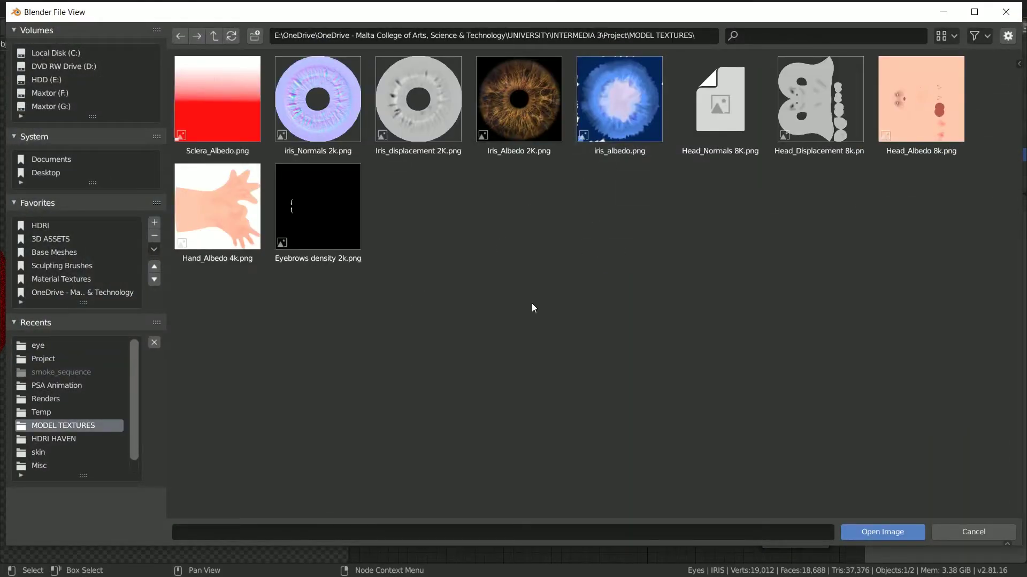
pyautogui.doubleClick(518, 106)
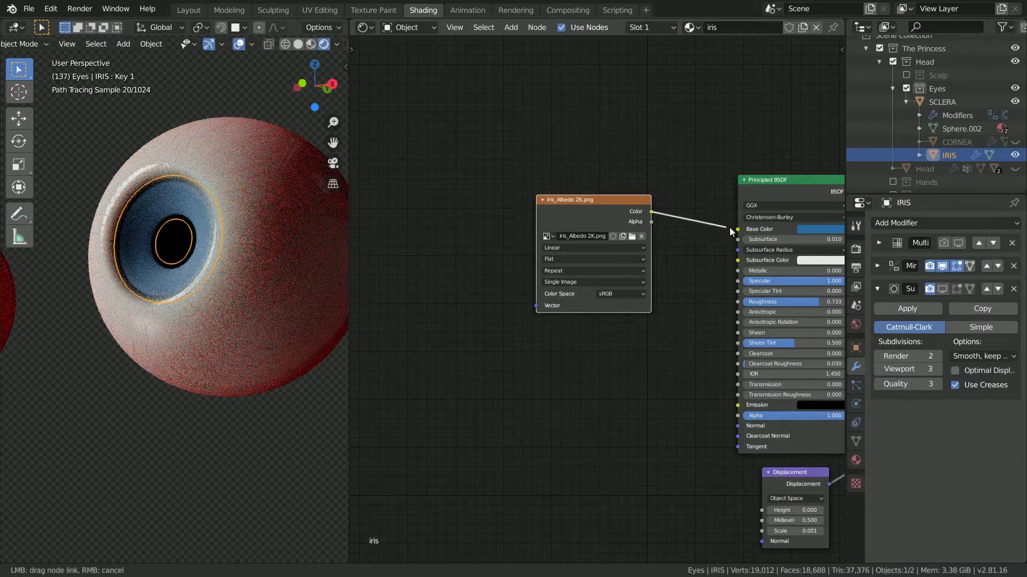
pyautogui.moveTo(726, 229); pyautogui.dragTo(736, 230)
pyautogui.moveTo(167, 178); pyautogui.dragTo(206, 241, button='middle')
pyautogui.scroll(-1, 235, 235)
pyautogui.hotkey('alt', 'a')
pyautogui.scroll(-4, 196, 242)
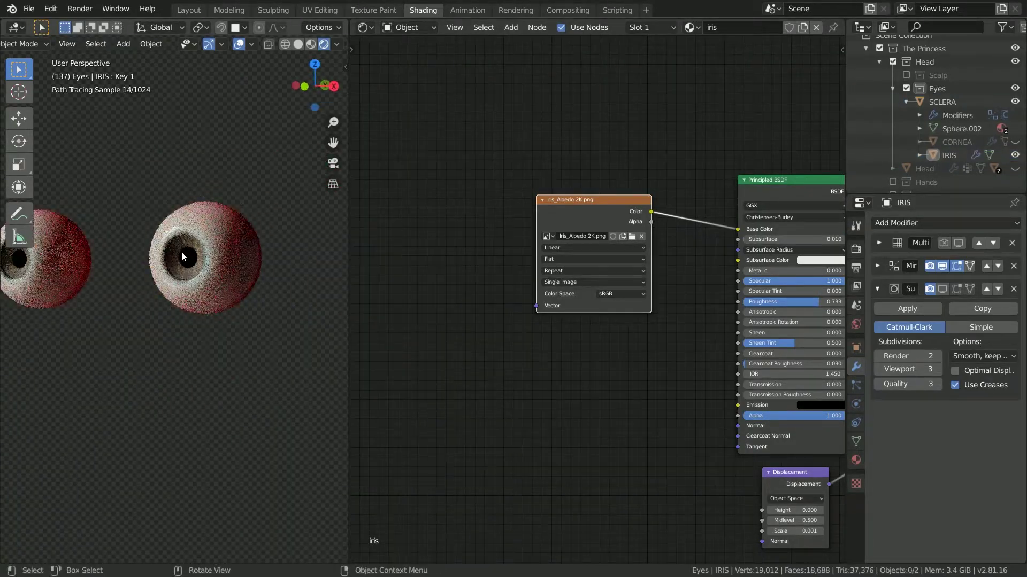
pyautogui.scroll(4, 182, 255)
# Step: Duplicate the Iris_Albedo 2K texture node below the original and connect its Color to the Displacement node's Height
pyautogui.moveTo(622, 298); pyautogui.dragTo(627, 261, button='middle')
pyautogui.moveTo(580, 170); pyautogui.dragTo(541, 144)
pyautogui.moveTo(567, 283); pyautogui.dragTo(479, 288, button='middle')
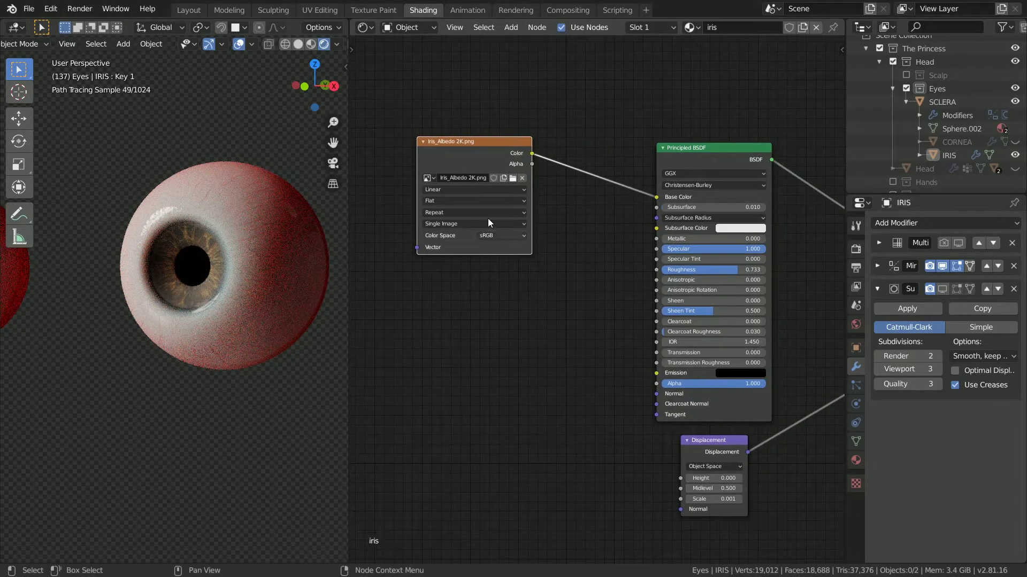
pyautogui.moveTo(465, 152); pyautogui.dragTo(474, 162)
pyautogui.hotkey('shift', 'd')
pyautogui.click(474, 292)
pyautogui.moveTo(561, 307); pyautogui.dragTo(541, 271, button='middle')
pyautogui.moveTo(637, 464); pyautogui.dragTo(655, 444)
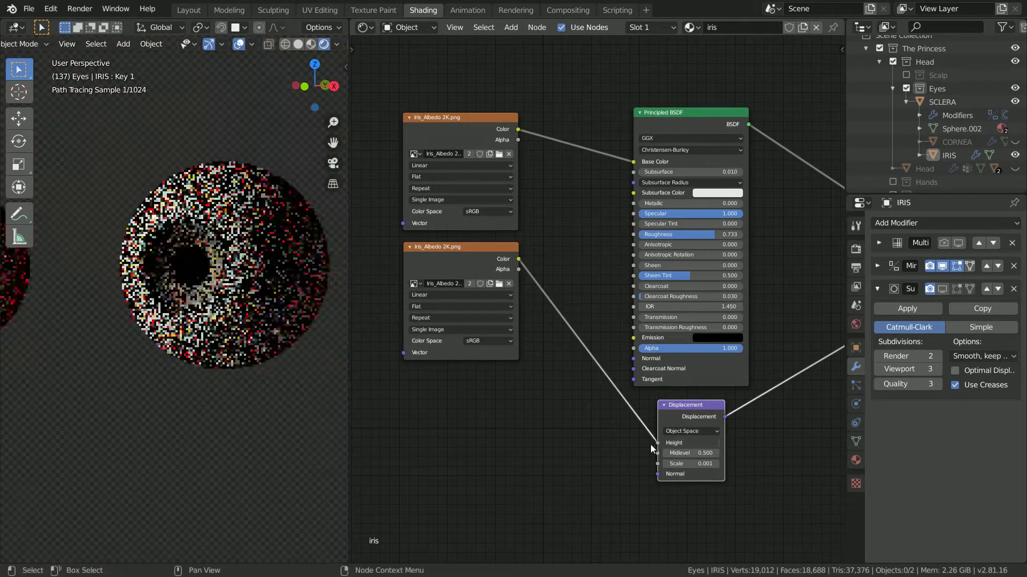
# Step: Enable the IRIS Subdivision modifier in the viewport and set its render subdivisions to 3, viewing the eye through the camera
pyautogui.click(942, 288)
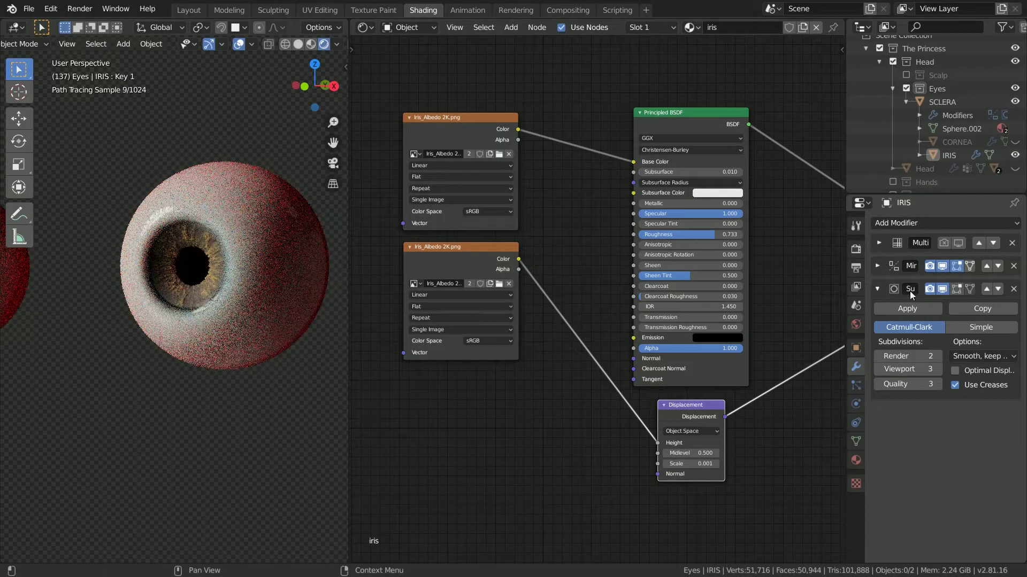
pyautogui.scroll(2, 188, 294)
pyautogui.moveTo(195, 294); pyautogui.dragTo(144, 234, button='middle')
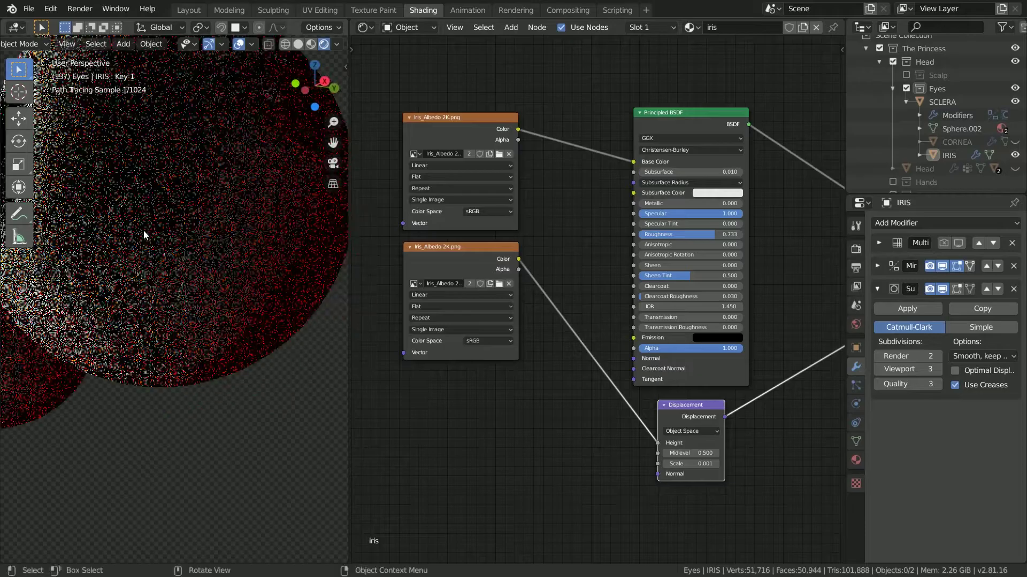
pyautogui.moveTo(179, 288); pyautogui.dragTo(219, 268, button='middle')
pyautogui.hotkey('shift', 'c')
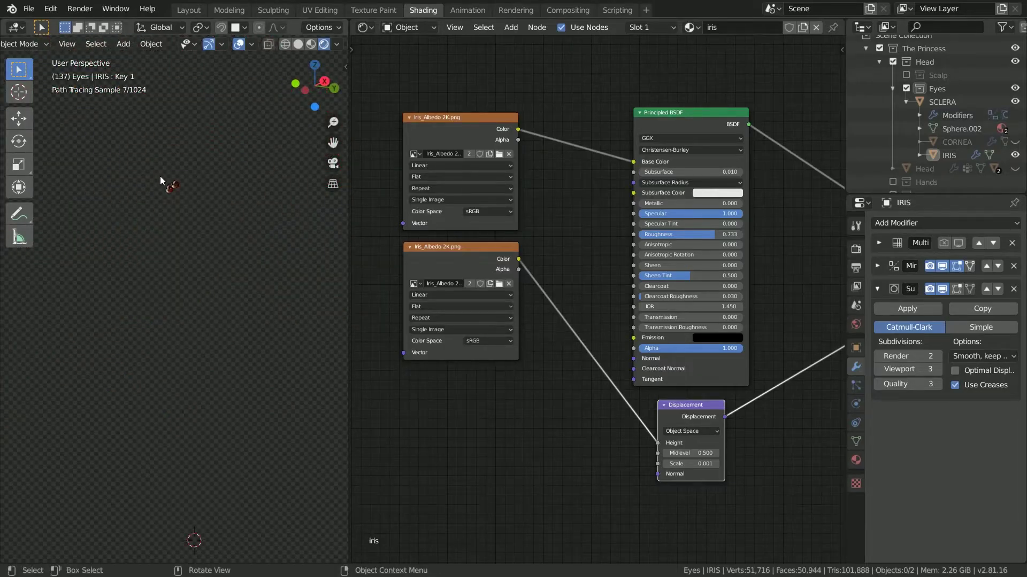
pyautogui.press('KP_0')
pyautogui.scroll(3, 180, 202)
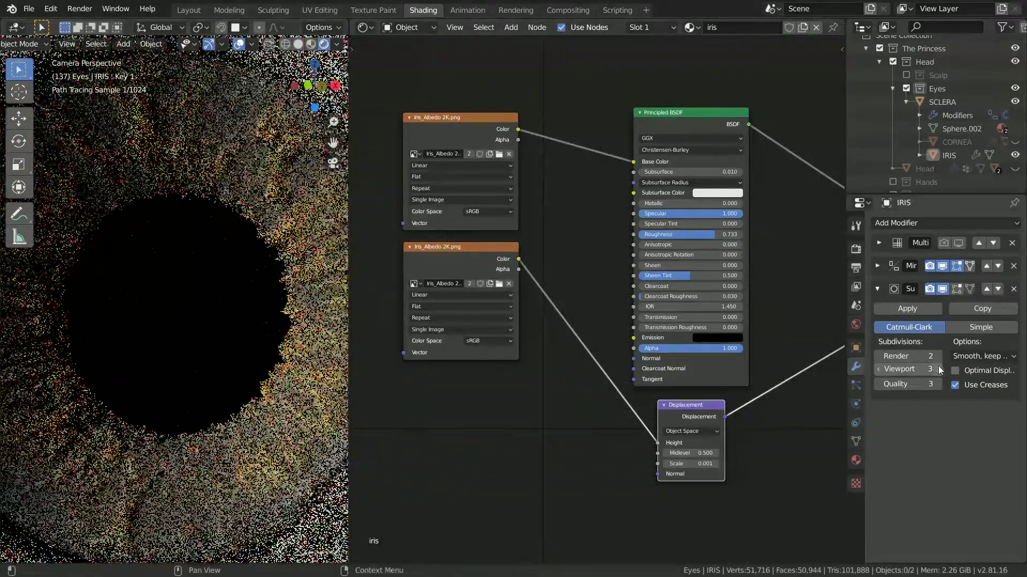
pyautogui.click(937, 356)
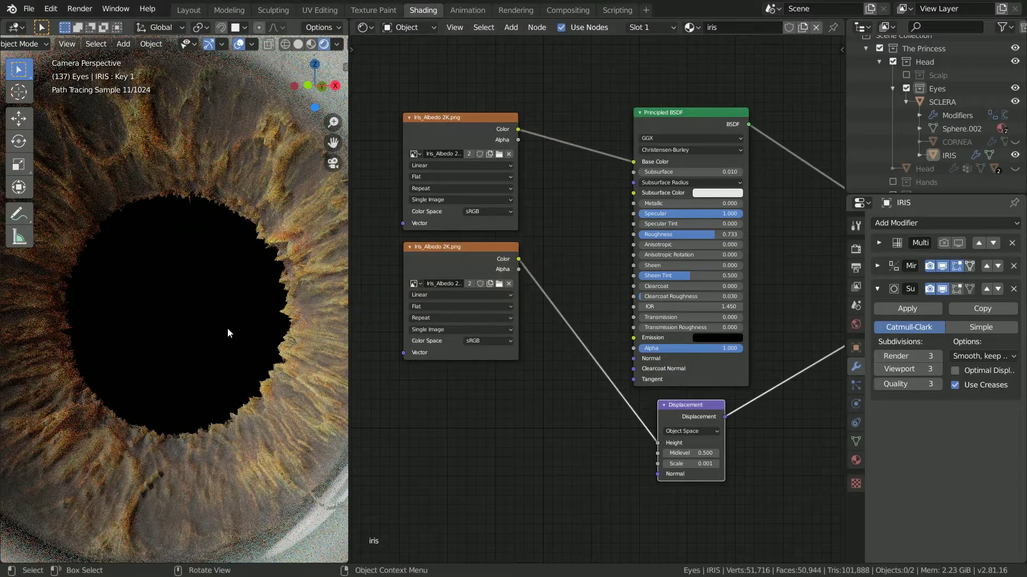
# Step: Set the Displacement node's scale to 0.0005
pyautogui.scroll(-3, 158, 287)
pyautogui.click(696, 464)
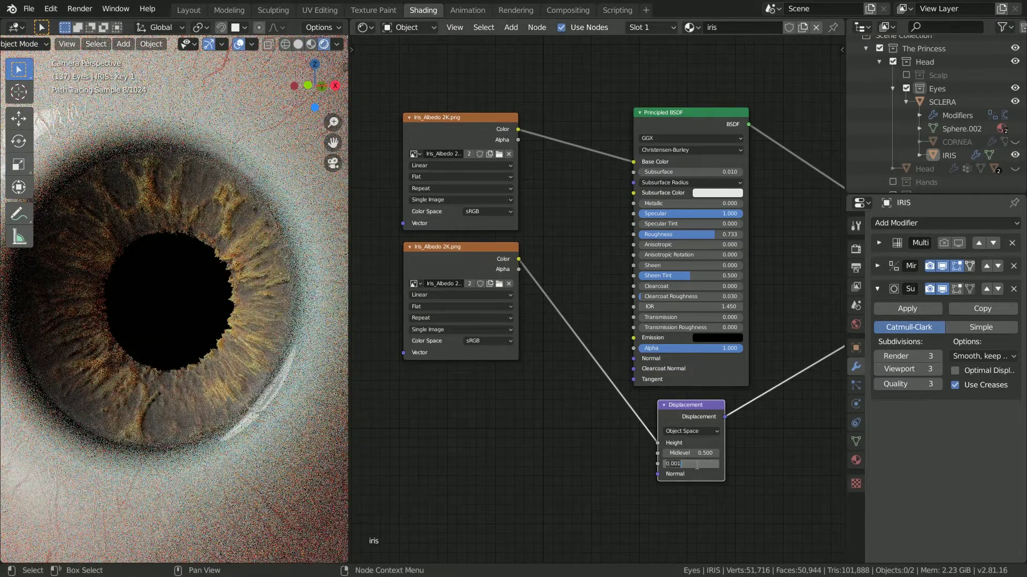
pyautogui.write('0.0005')
pyautogui.press('Return')
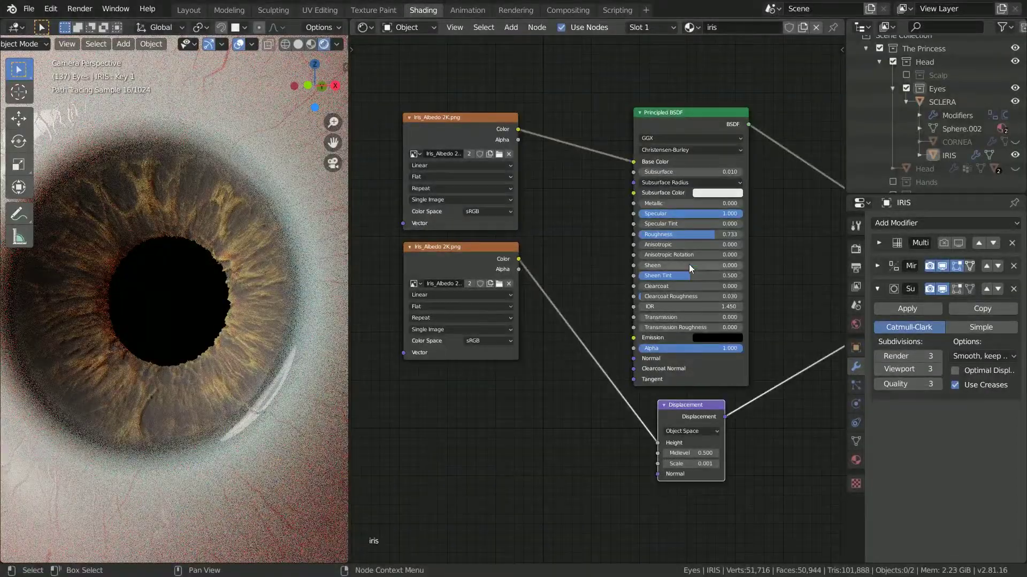
# Step: Set the iris shader's roughness to 1.000 and make the CORNEA object visible
pyautogui.moveTo(698, 233); pyautogui.dragTo(742, 233)
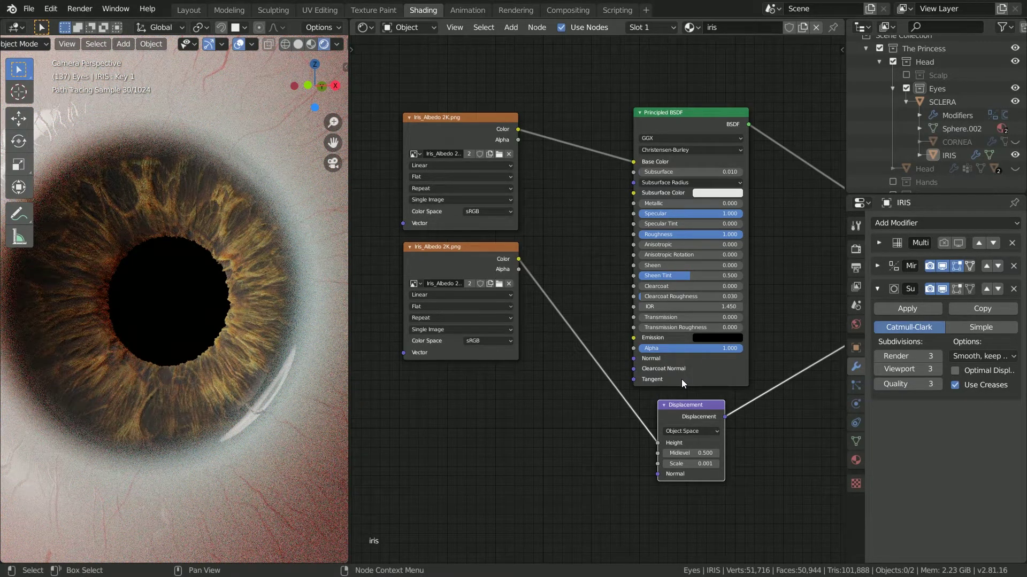
pyautogui.scroll(-10, 239, 432)
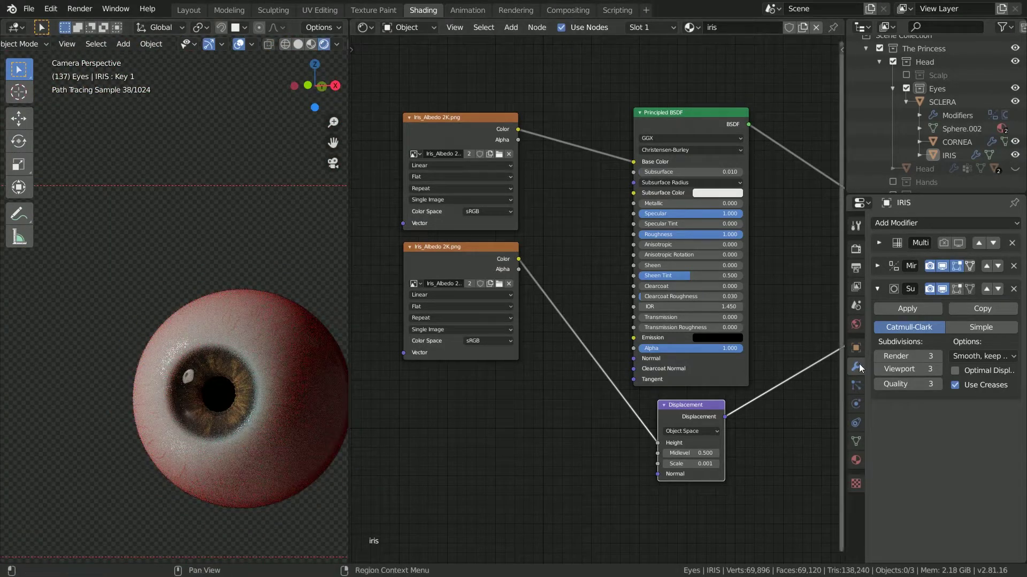
# Step: Feed the Displacement node's Height from the original Iris_Albedo 2K texture's Color and delete the duplicate texture node
pyautogui.moveTo(546, 423); pyautogui.dragTo(578, 421, button='middle')
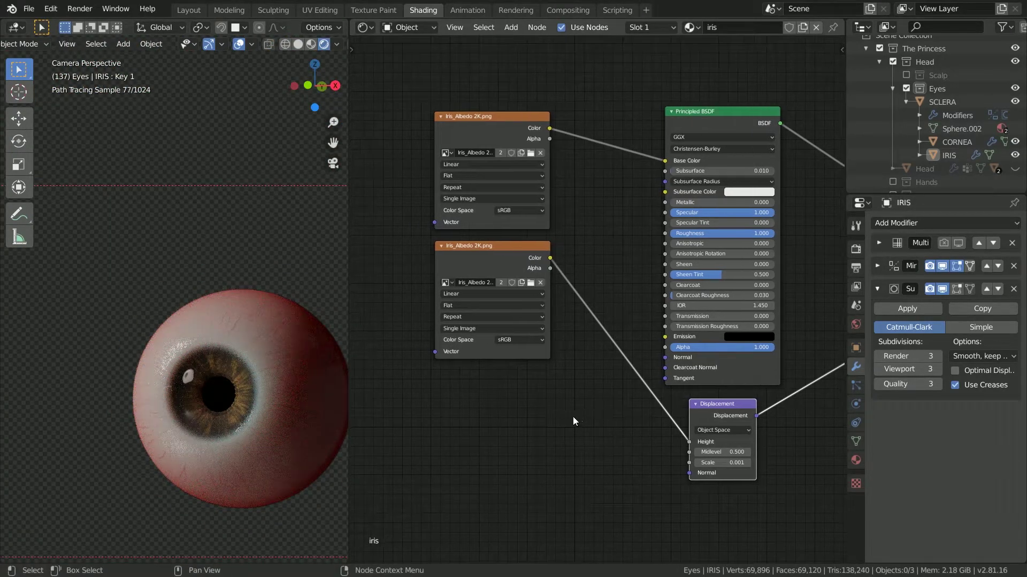
pyautogui.click(504, 258)
pyautogui.moveTo(549, 129); pyautogui.dragTo(689, 441)
pyautogui.moveTo(492, 262); pyautogui.dragTo(461, 429)
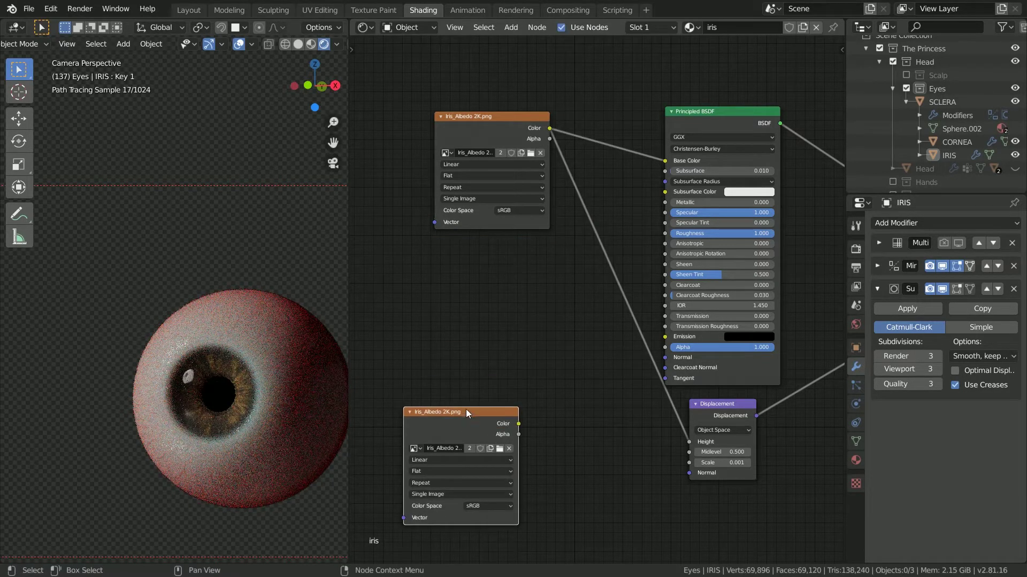
pyautogui.press('x')
# Step: Add a ColorRamp between the iris texture's Color and the Displacement node's Height, spacing out the nodes around it
pyautogui.hotkey('shift', 'a')
pyautogui.click(498, 382)
pyautogui.write('col')
pyautogui.click(521, 418)
pyautogui.click(394, 305)
pyautogui.moveTo(439, 331); pyautogui.dragTo(500, 363)
pyautogui.moveTo(756, 404); pyautogui.dragTo(687, 404)
pyautogui.moveTo(473, 130); pyautogui.dragTo(363, 165)
pyautogui.moveTo(363, 165); pyautogui.dragTo(508, 156, button='middle')
pyautogui.moveTo(507, 156); pyautogui.dragTo(423, 178)
# Step: Add a Bump node beside the Principled BSDF and feed its Height from the ColorRamp's Color
pyautogui.moveTo(672, 247); pyautogui.dragTo(575, 248, button='middle')
pyautogui.click(575, 250)
pyautogui.moveTo(574, 358); pyautogui.dragTo(618, 280)
pyautogui.hotkey('shift', 'a')
pyautogui.click(544, 347)
pyautogui.write('bump')
pyautogui.press('Return')
# Step: Preview the Bump node's output on the iris and drop its strength to 0.000 to compare the surface detail
pyautogui.scroll(1, 660, 257)
pyautogui.keyDown('ctrl'); pyautogui.keyDown('shift'); pyautogui.click(628, 253); pyautogui.keyUp('shift'); pyautogui.keyUp('ctrl')
pyautogui.scroll(4, 248, 417)
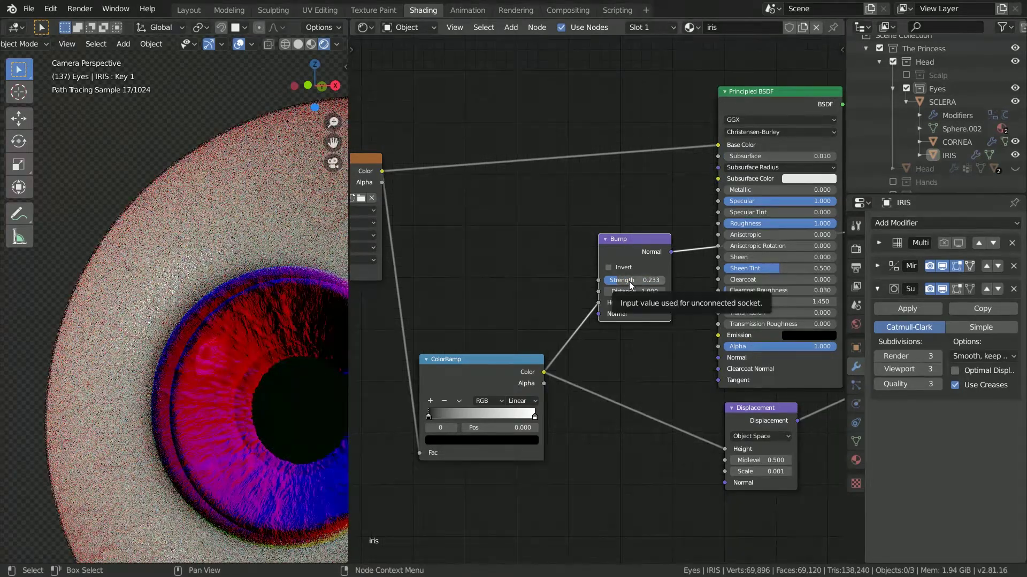
pyautogui.moveTo(628, 280); pyautogui.dragTo(603, 280)
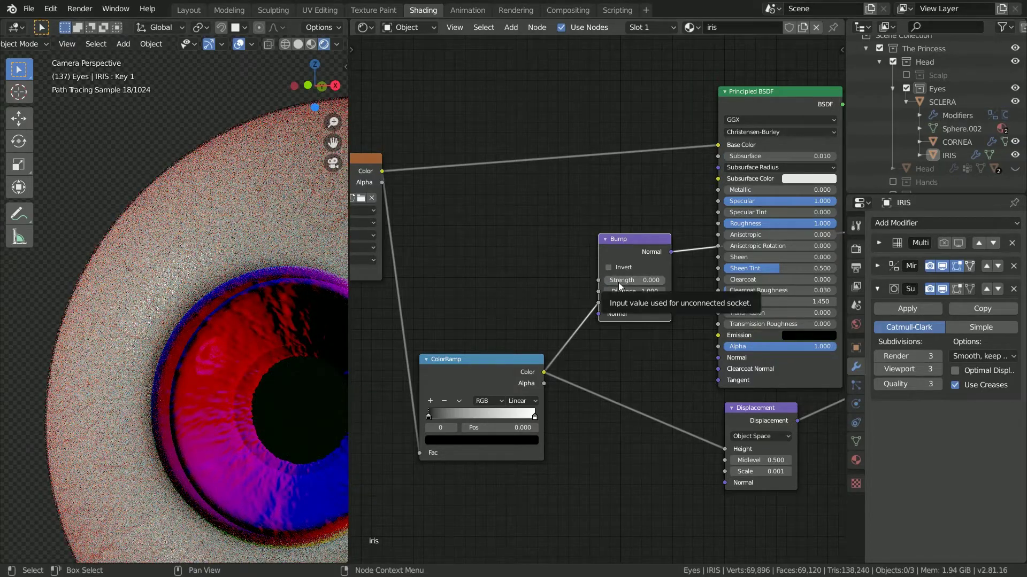
pyautogui.keyDown('shift'); pyautogui.moveTo(245, 375); pyautogui.dragTo(145, 326, button='middle'); pyautogui.keyUp('shift')
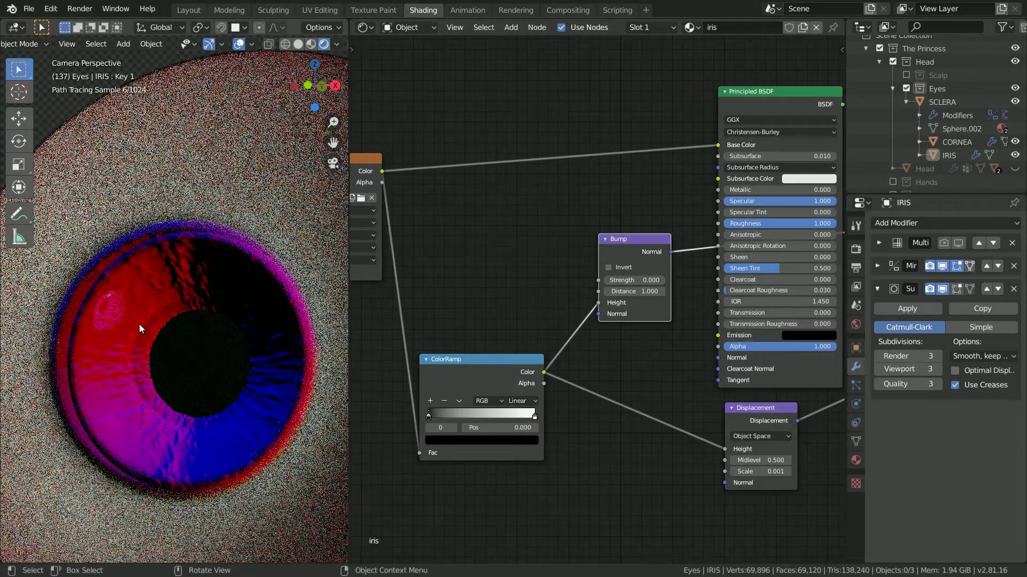
pyautogui.scroll(-3, 140, 328)
# Step: Connect the Bump node's Normal to the Principled BSDF's Normal and set the bump strength to about 0.413
pyautogui.moveTo(609, 280); pyautogui.dragTo(623, 280)
pyautogui.moveTo(671, 252); pyautogui.dragTo(716, 358)
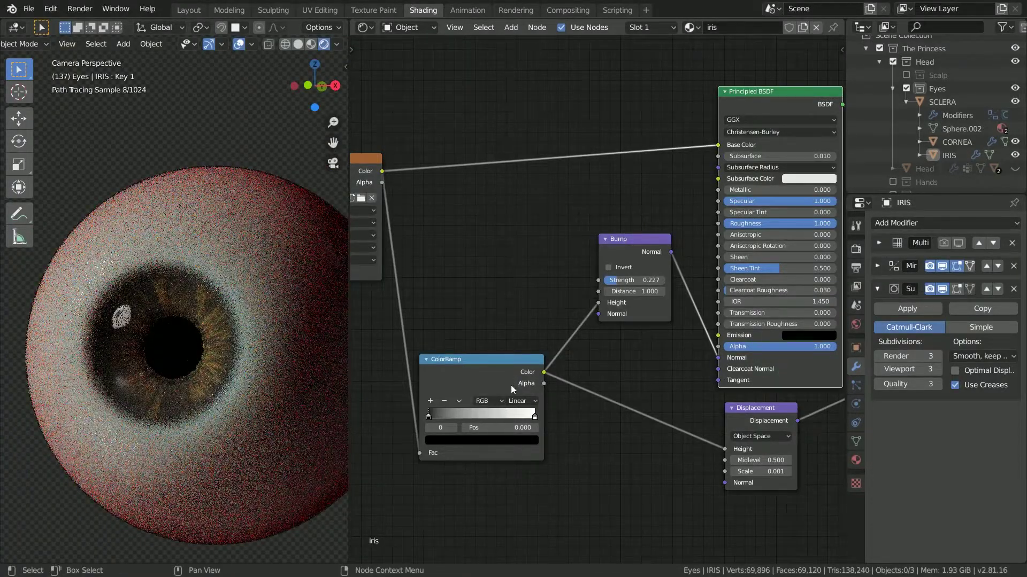
pyautogui.moveTo(615, 285); pyautogui.dragTo(623, 273)
pyautogui.keyDown('ctrl'); pyautogui.keyDown('shift'); pyautogui.click(782, 380); pyautogui.keyUp('shift'); pyautogui.keyUp('ctrl')
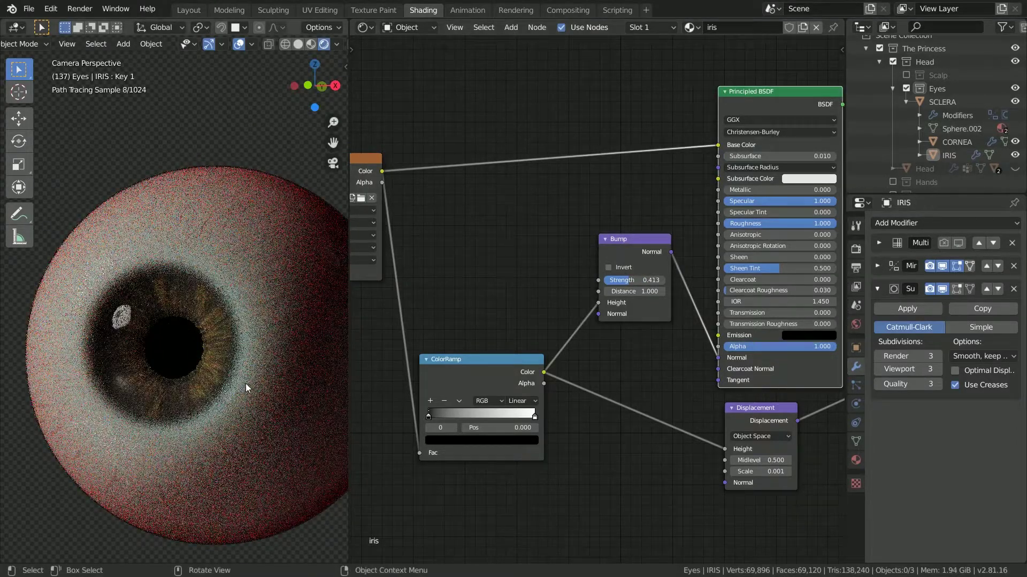
# Step: Set the IRIS object's Key 1 shape key value to about 0.481 and check both eyes
pyautogui.scroll(-2, 230, 377)
pyautogui.click(856, 441)
pyautogui.moveTo(960, 442)
pyautogui.mouseDown()
pyautogui.moveTo(993, 447)
pyautogui.moveTo(972, 446)
pyautogui.mouseUp()
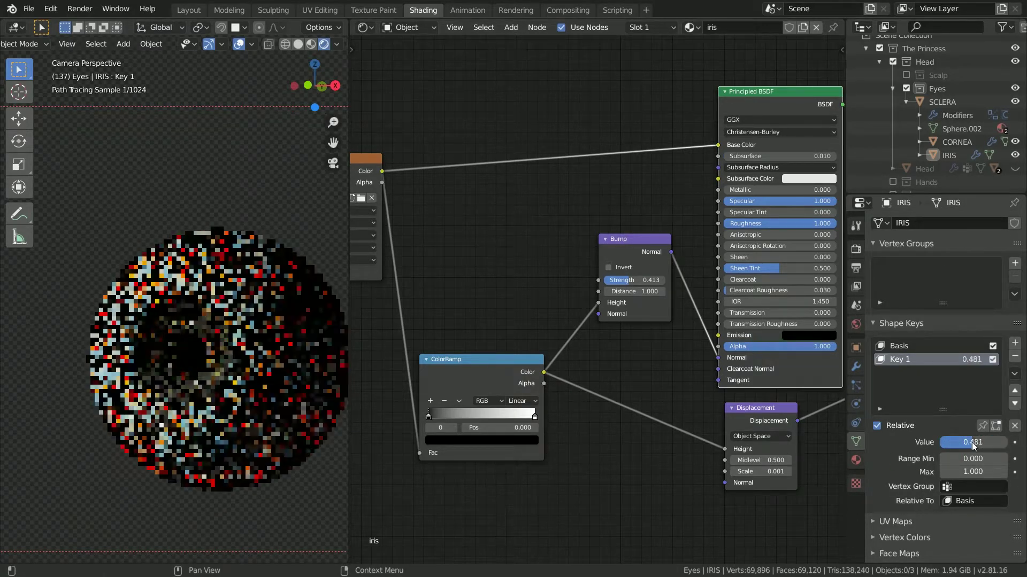
pyautogui.scroll(-4, 197, 392)
pyautogui.scroll(1, 197, 392)
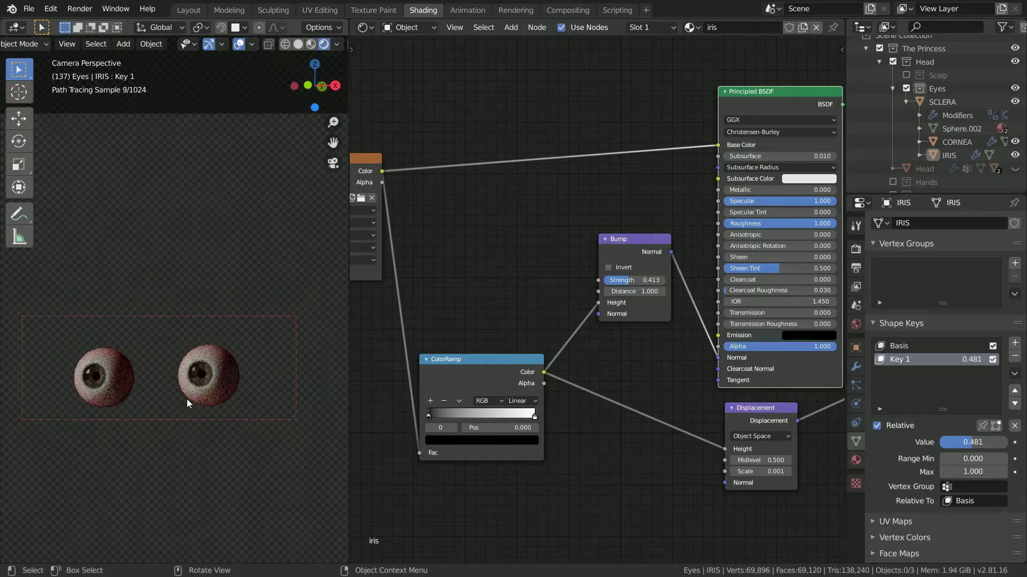
# Step: Set the iris shader's Subsurface value to 0.020
pyautogui.click(765, 155)
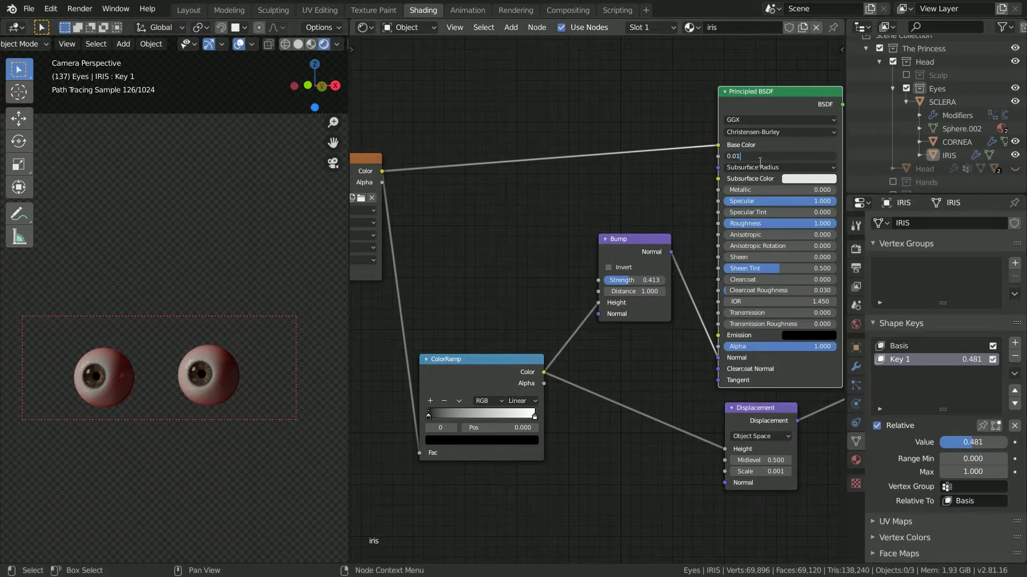
pyautogui.press('BackSpace')
pyautogui.write('2')
pyautogui.press('Return')
# Step: Make the Head object visible and switch the viewport to solid shading
pyautogui.scroll(-1, 1007, 145)
pyautogui.click(1011, 147)
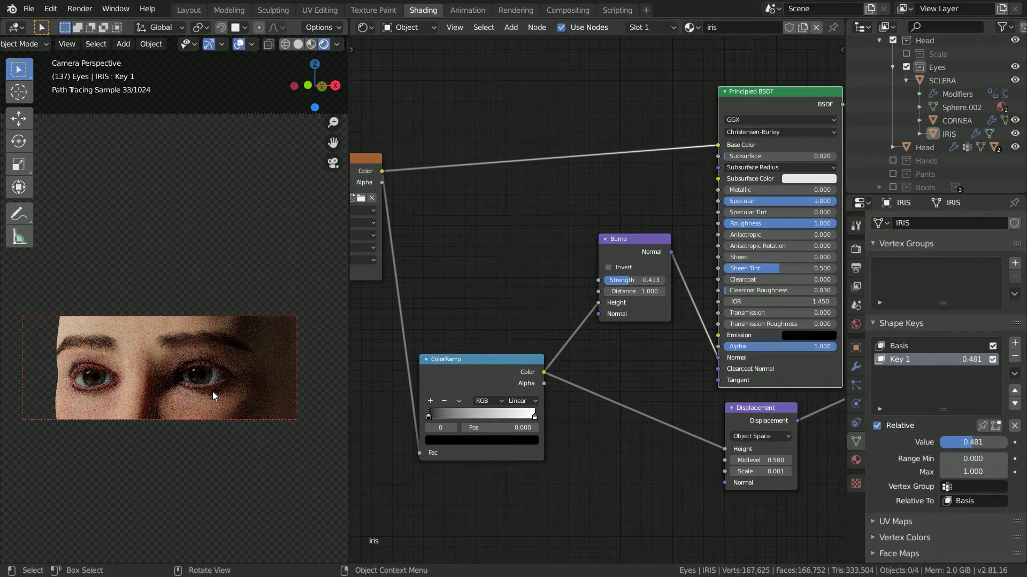
pyautogui.click(301, 43)
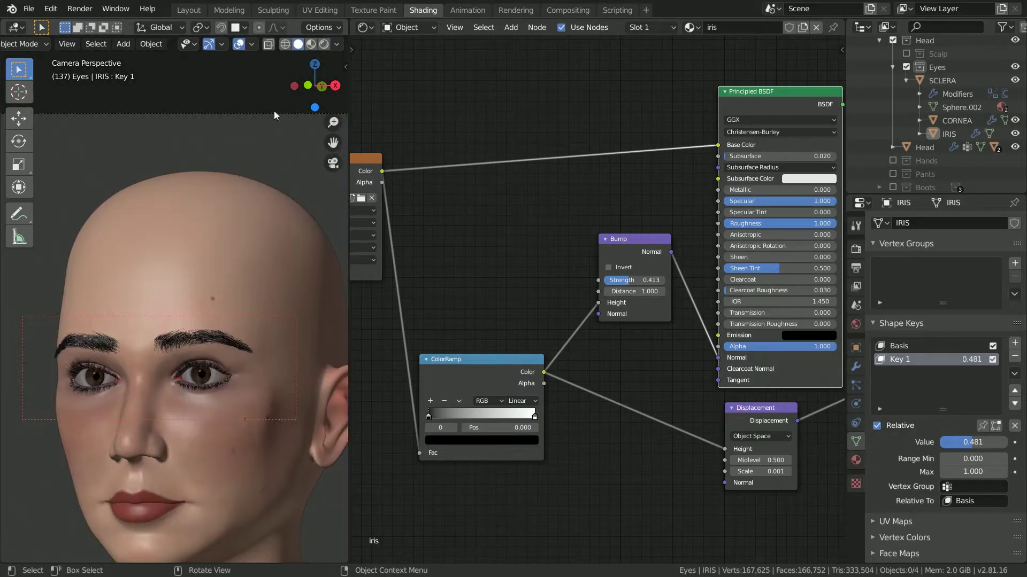
# Step: Open the SCLERA mesh in Edit Mode and scale down the ring of geometry bordering the iris
pyautogui.click(942, 81)
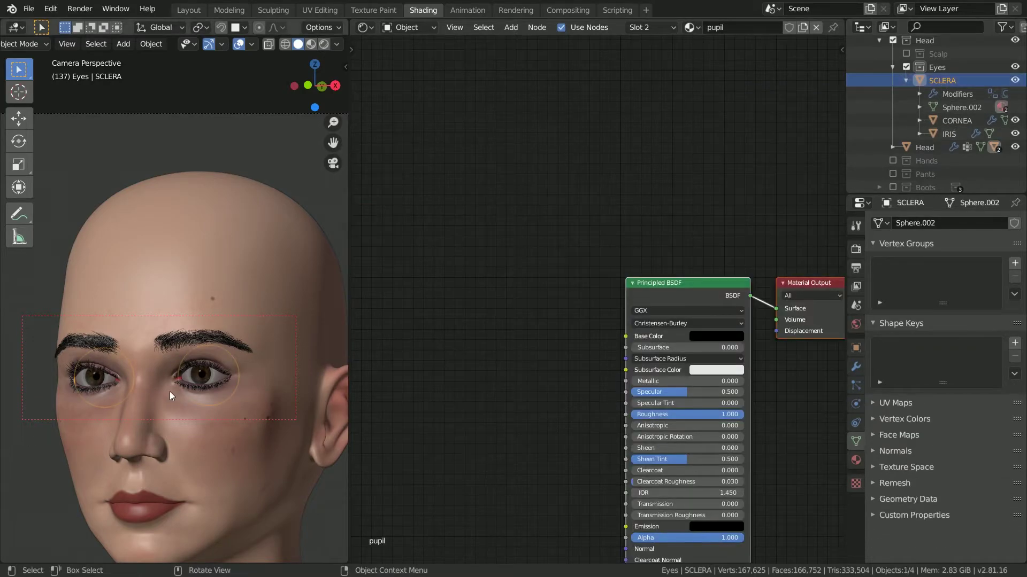
pyautogui.press('Tab')
pyautogui.press('KP_Decimal')
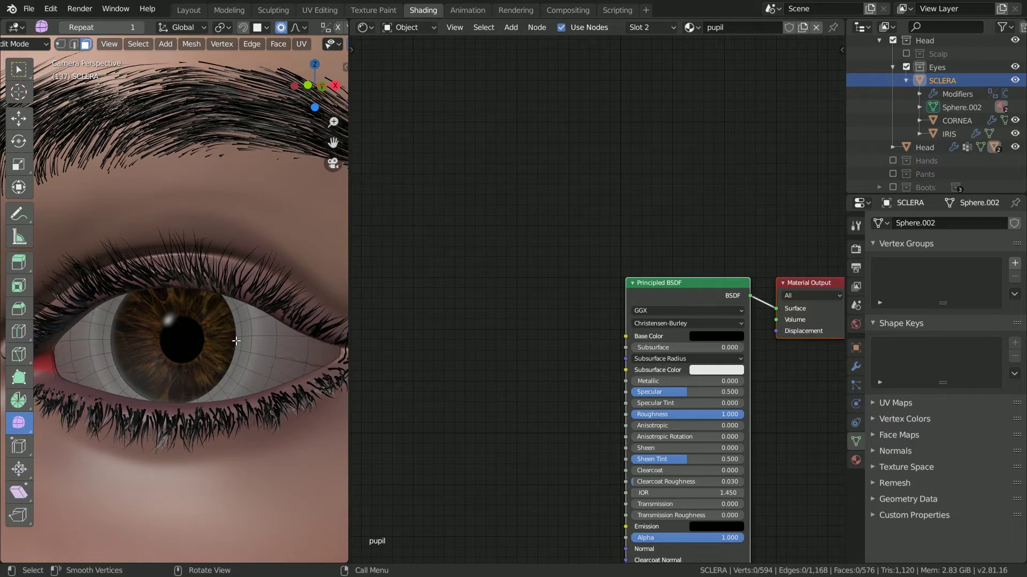
pyautogui.click(236, 340)
pyautogui.press('s')
pyautogui.click(245, 326)
# Step: Scale the sclera's edge loops around the iris inward, the outer one by about 0.931, and return to Object Mode
pyautogui.keyDown('alt'); pyautogui.click(242, 317); pyautogui.keyUp('alt')
pyautogui.press('s')
pyautogui.click(243, 314)
pyautogui.keyDown('alt'); pyautogui.click(247, 312); pyautogui.keyUp('alt')
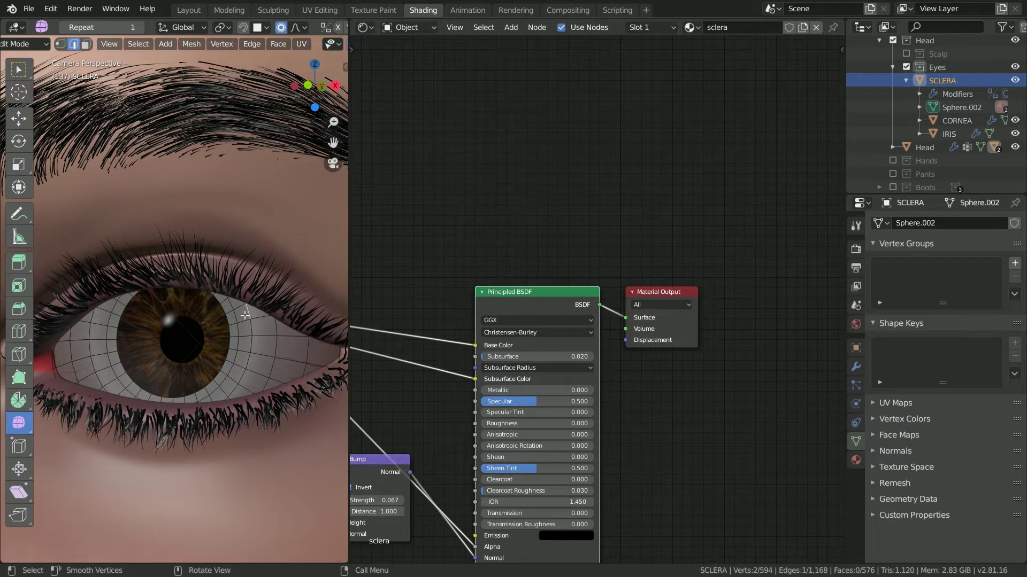
pyautogui.press('s')
pyautogui.click(170, 338)
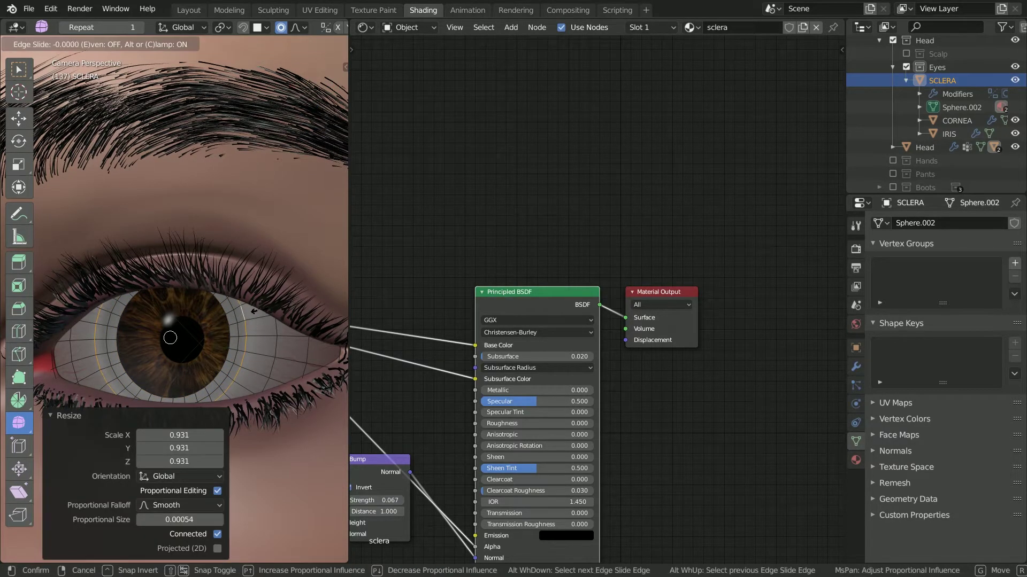
pyautogui.press('Tab')
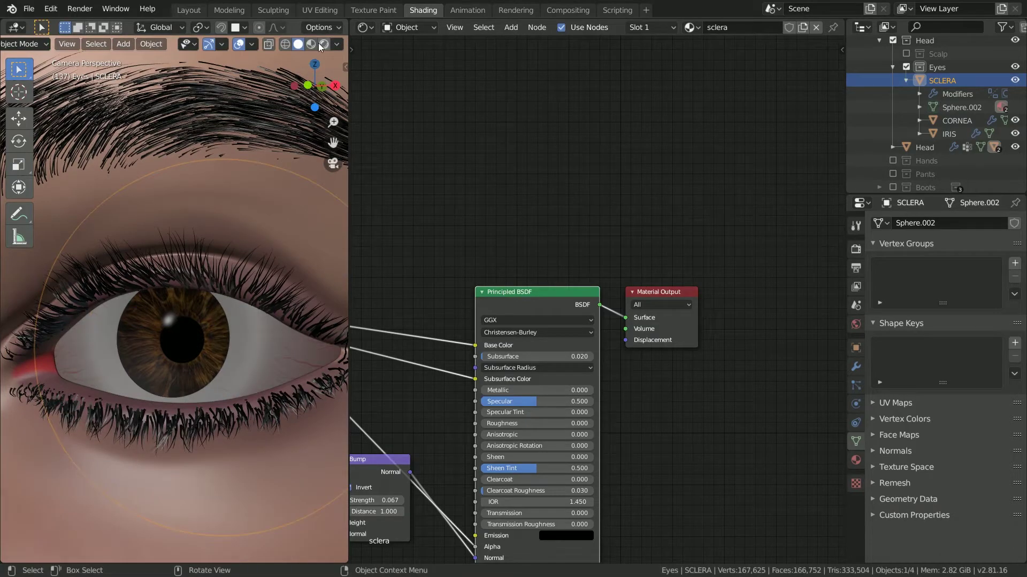
# Step: Switch to material preview shading and scale the sclera's selected edge loop near the iris to about 0.89
pyautogui.click(311, 44)
pyautogui.scroll(-5, 221, 353)
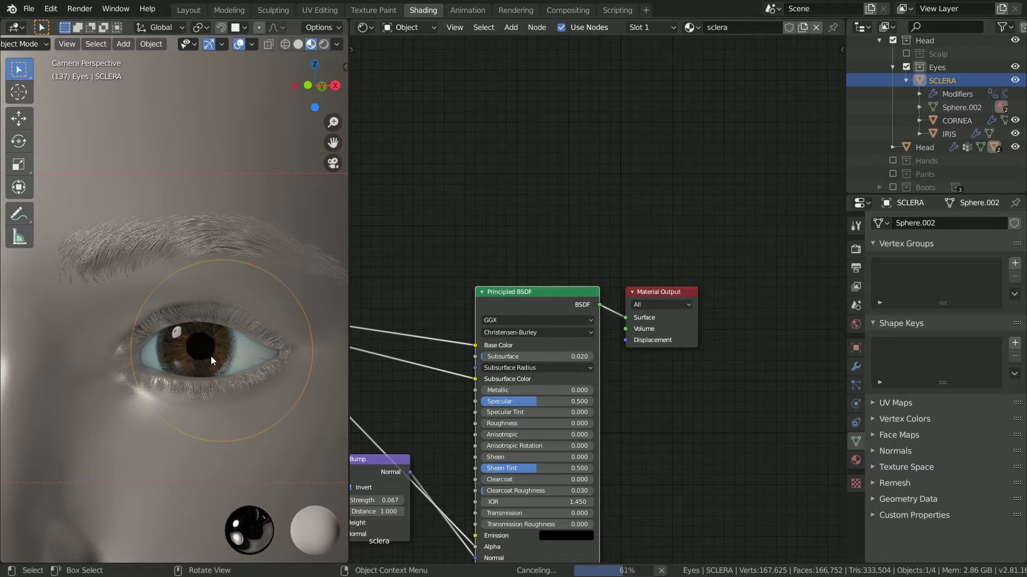
pyautogui.scroll(-6, 211, 356)
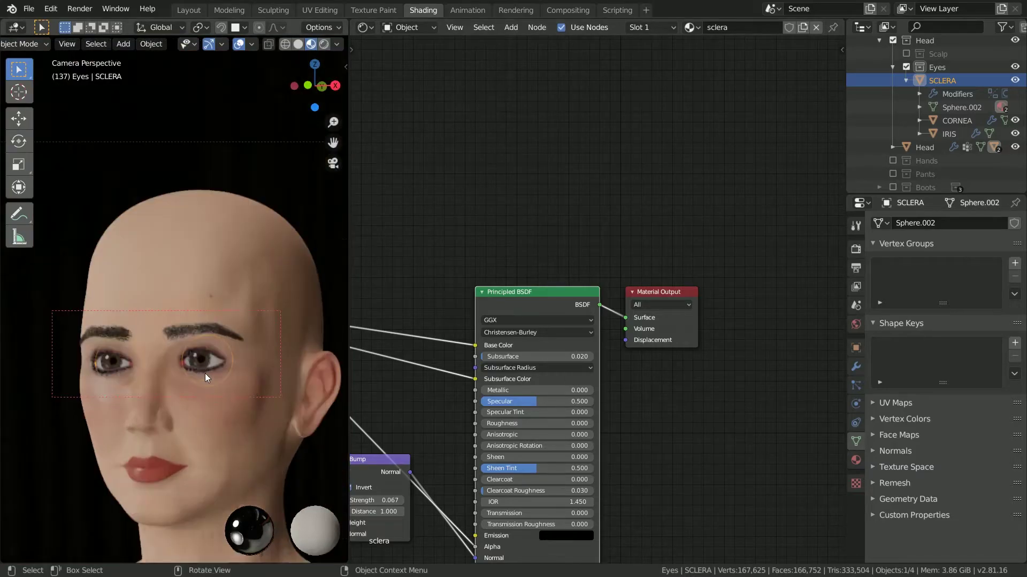
pyautogui.scroll(8, 208, 372)
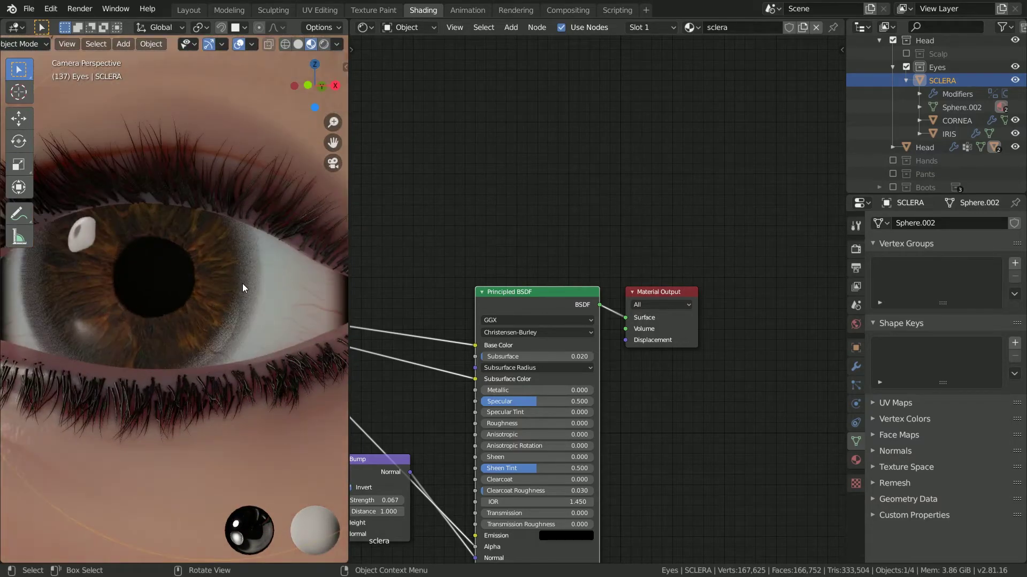
pyautogui.press('Tab')
pyautogui.press('s')
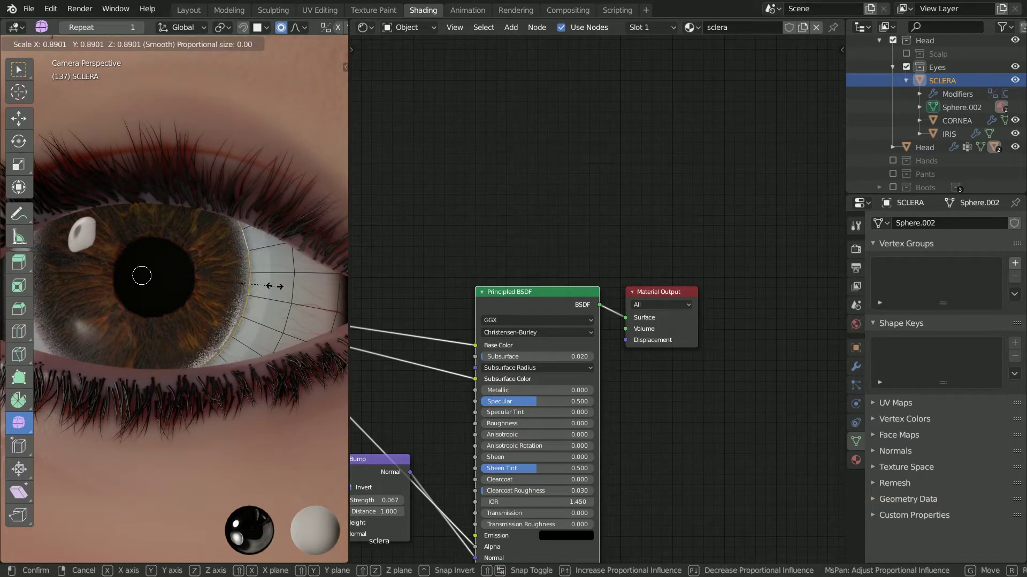
pyautogui.click(260, 284)
# Step: Toggle the SCLERA's Subdivision modifier in the viewport to inspect the mesh around the iris
pyautogui.press('a')
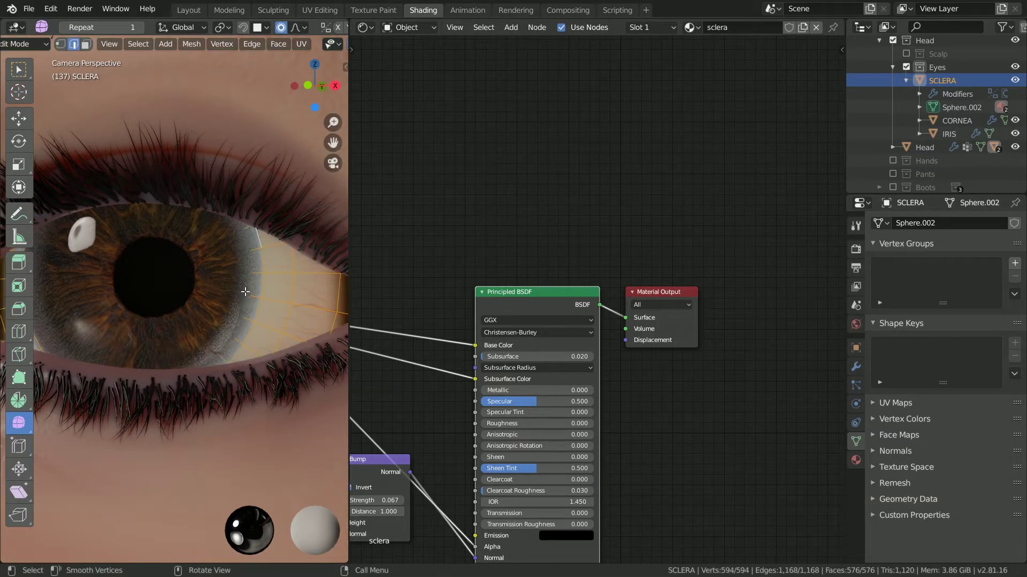
pyautogui.click(856, 367)
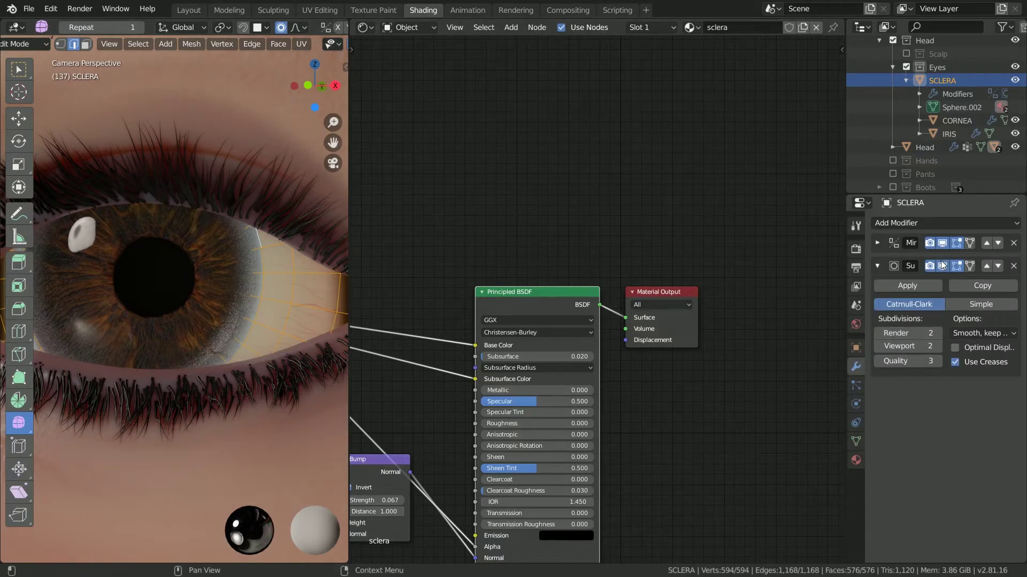
pyautogui.click(938, 133)
pyautogui.click(940, 266)
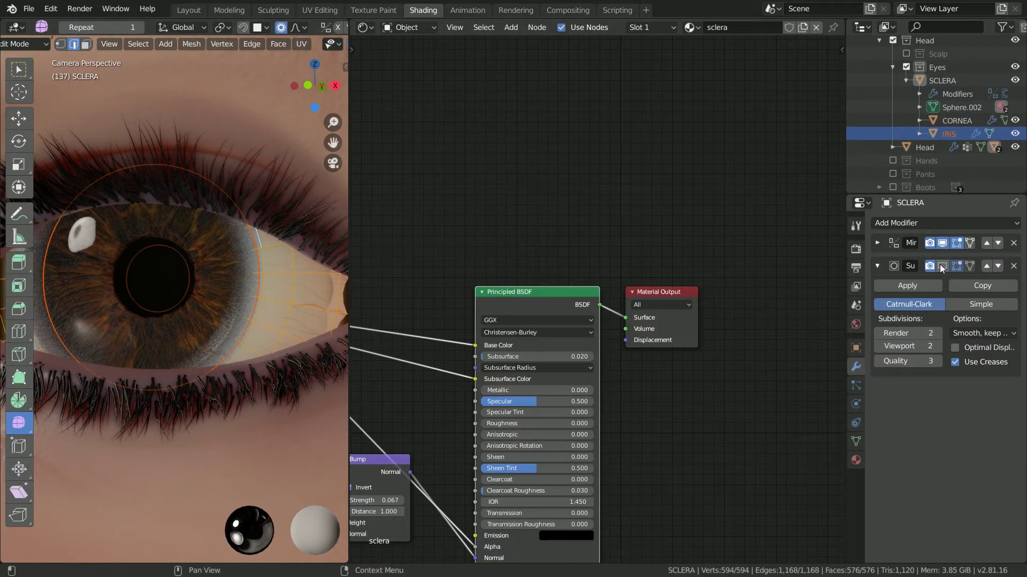
pyautogui.click(942, 266)
pyautogui.keyDown('alt'); pyautogui.click(244, 271); pyautogui.keyUp('alt')
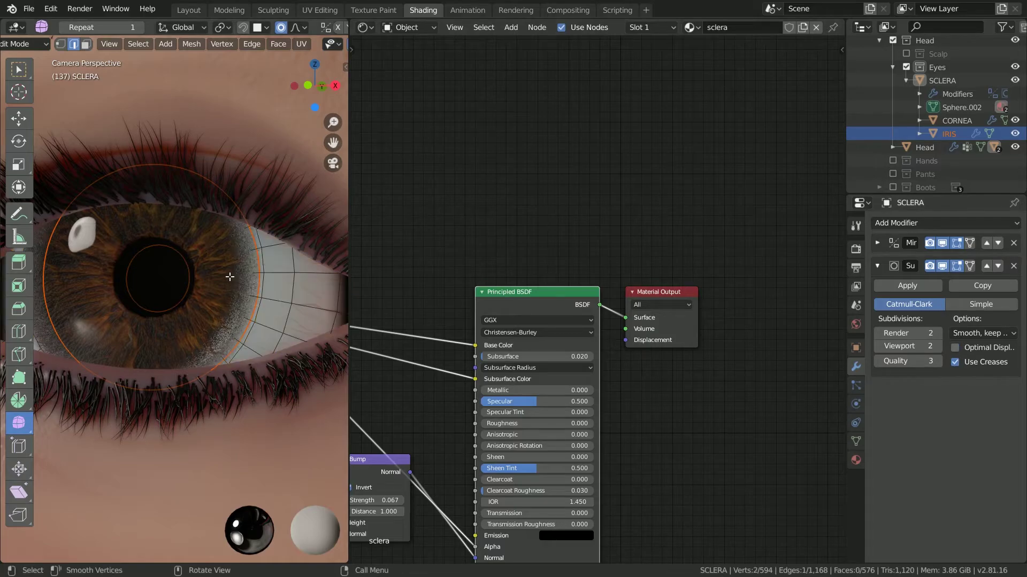
pyautogui.click(945, 81)
# Step: Turn on X-ray and try scaling the sclera's inner edge loop at the iris border
pyautogui.keyDown('alt'); pyautogui.click(238, 274); pyautogui.keyUp('alt')
pyautogui.press('a')
pyautogui.hotkey('alt', 'z')
pyautogui.keyDown('alt'); pyautogui.click(234, 288); pyautogui.keyUp('alt')
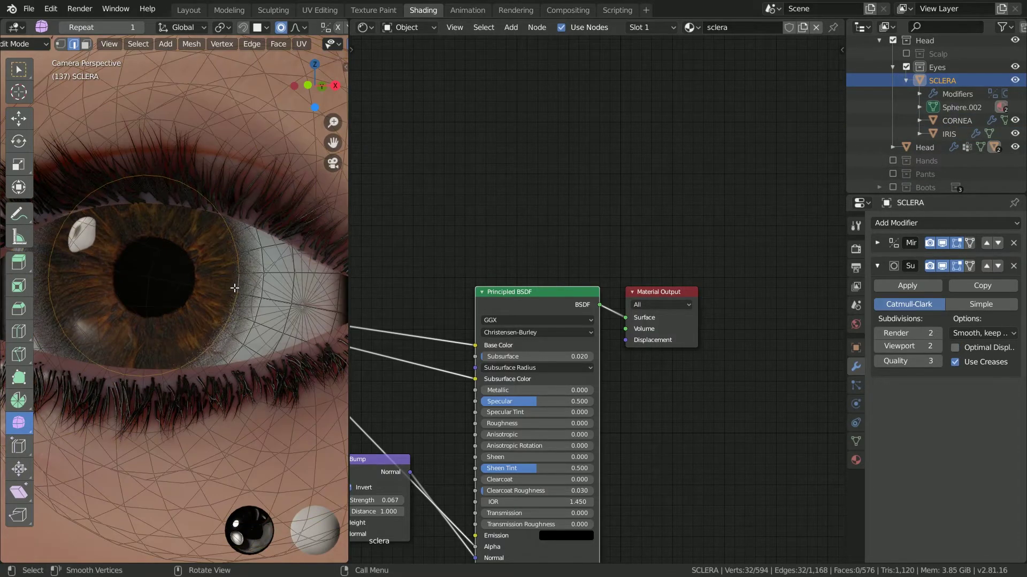
pyautogui.press('s')
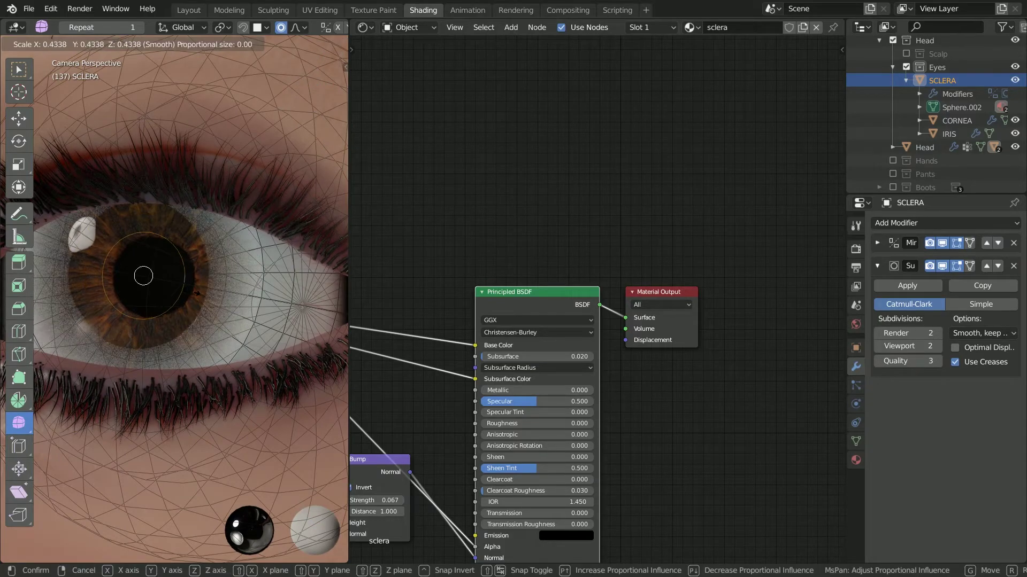
# Step: Scale the neighbouring sclera edge loop around the iris by 0.888 and return to Object Mode
pyautogui.click(263, 264)
pyautogui.press('s')
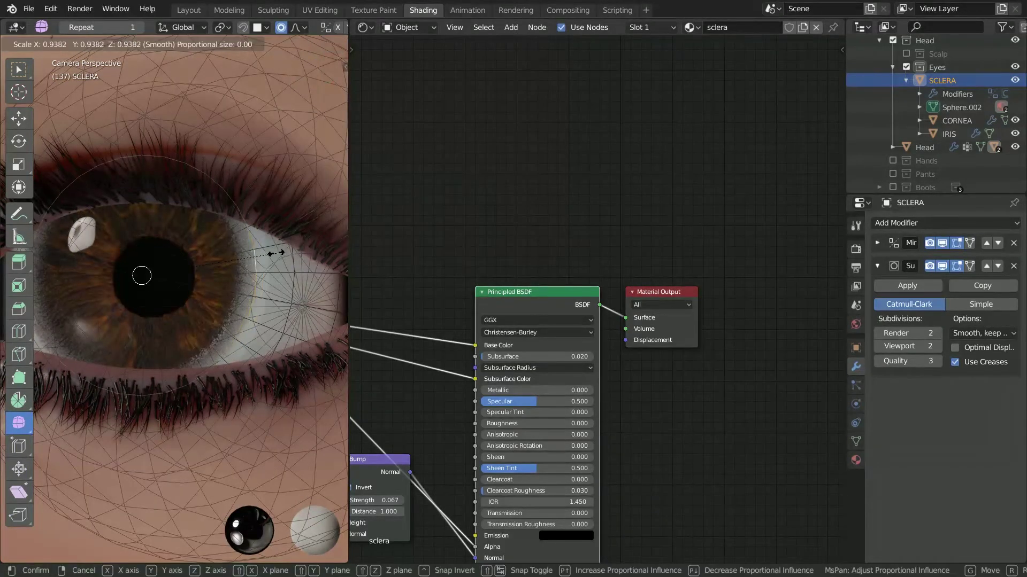
pyautogui.click(270, 253)
pyautogui.hotkey('ctrl', 'Tab')
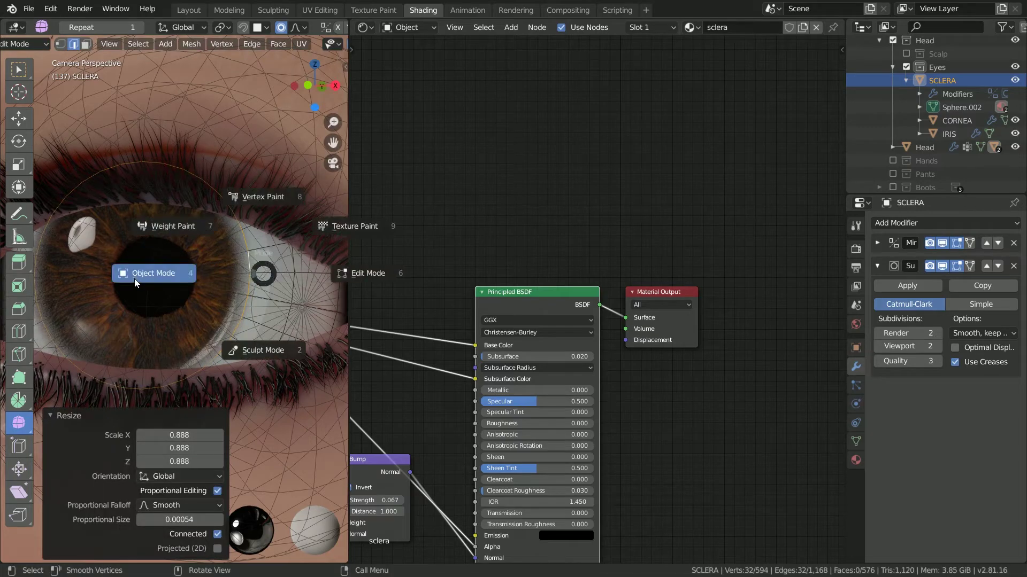
pyautogui.click(134, 277)
# Step: Switch the viewport to rendered shading, deselect the sclera and examine both eyes within the face
pyautogui.scroll(-6, 178, 268)
pyautogui.scroll(6, 177, 268)
pyautogui.click(324, 45)
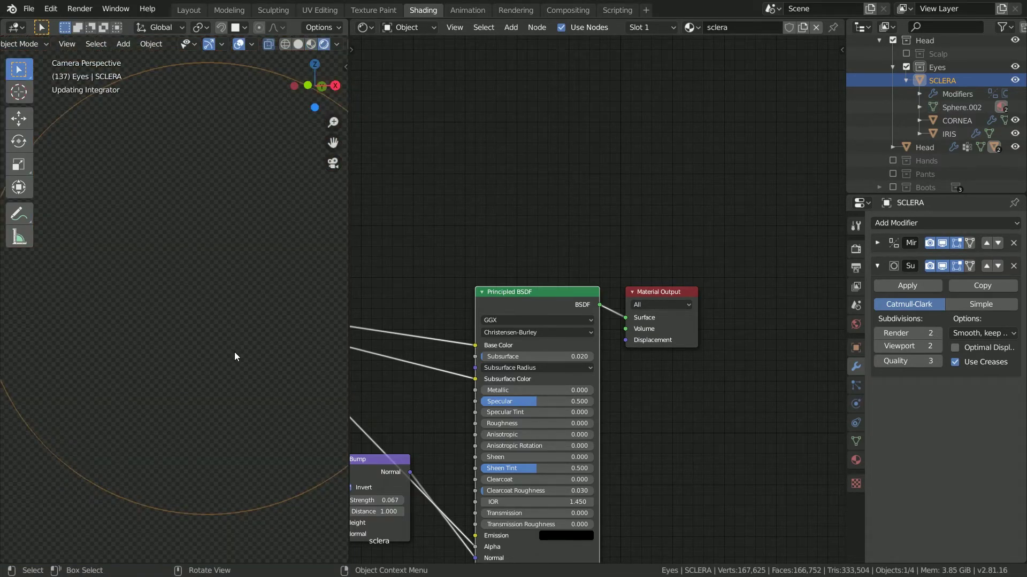
pyautogui.scroll(-5, 235, 352)
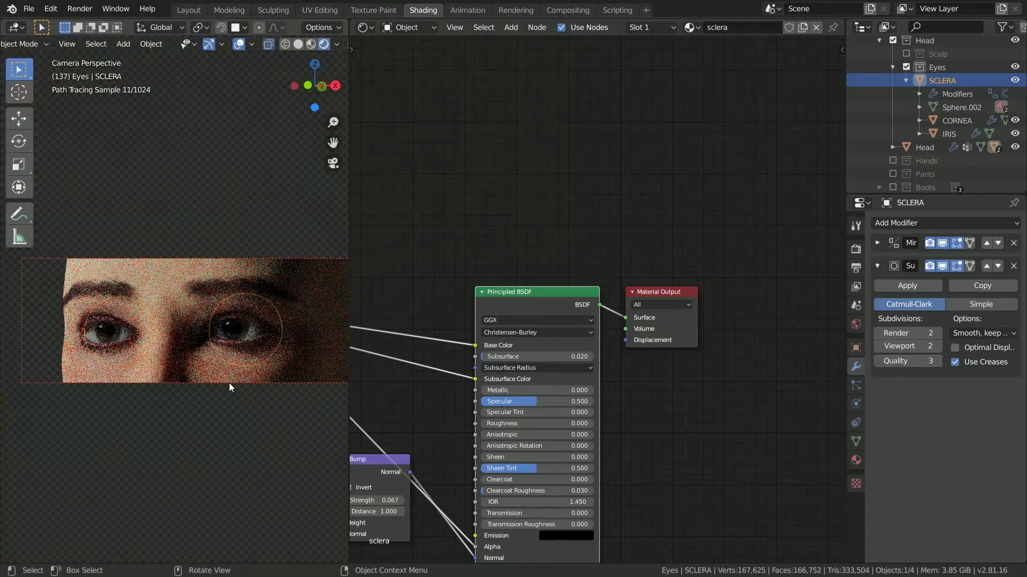
pyautogui.click(229, 383)
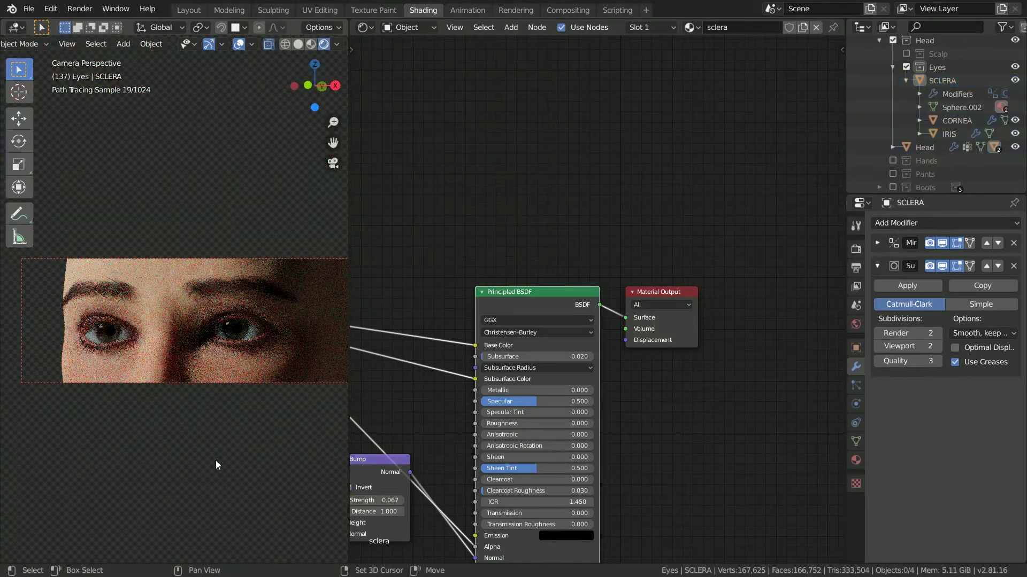
pyautogui.keyDown('shift'); pyautogui.moveTo(216, 459); pyautogui.dragTo(204, 431, button='middle'); pyautogui.keyUp('shift')
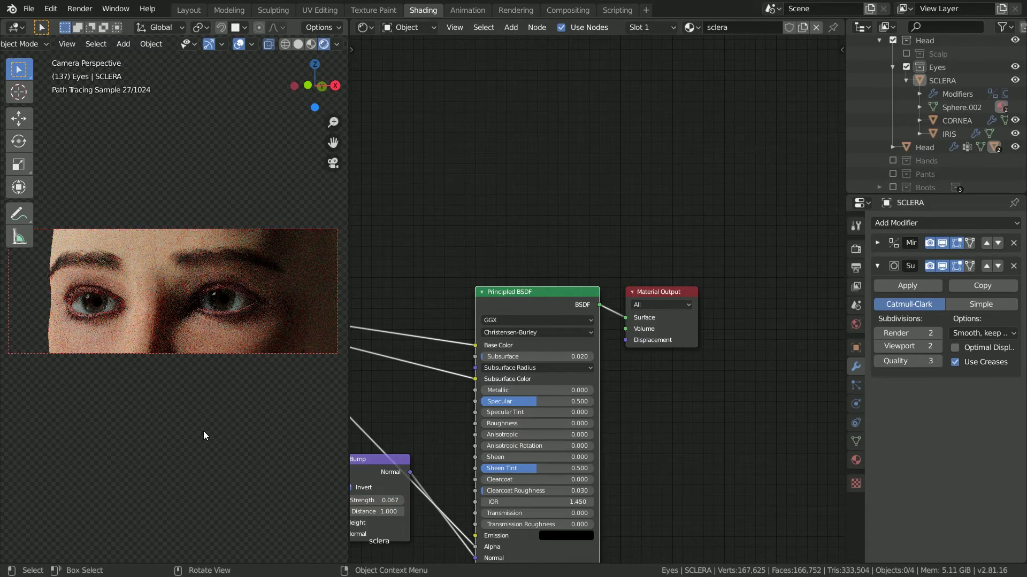